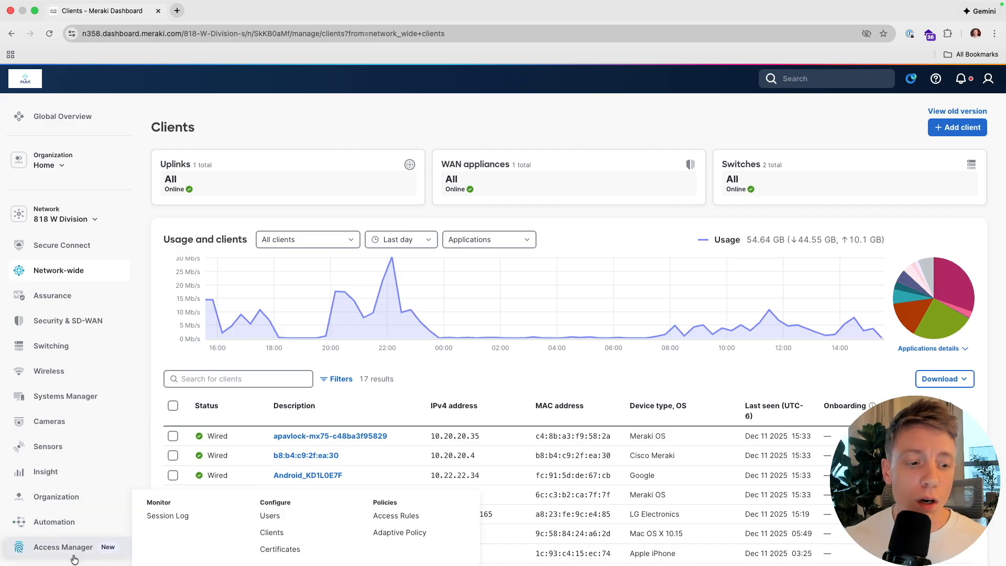
# Open the organization's Early Access page and look through the features available for opt-in
pyautogui.scroll(-1, 73, 555)
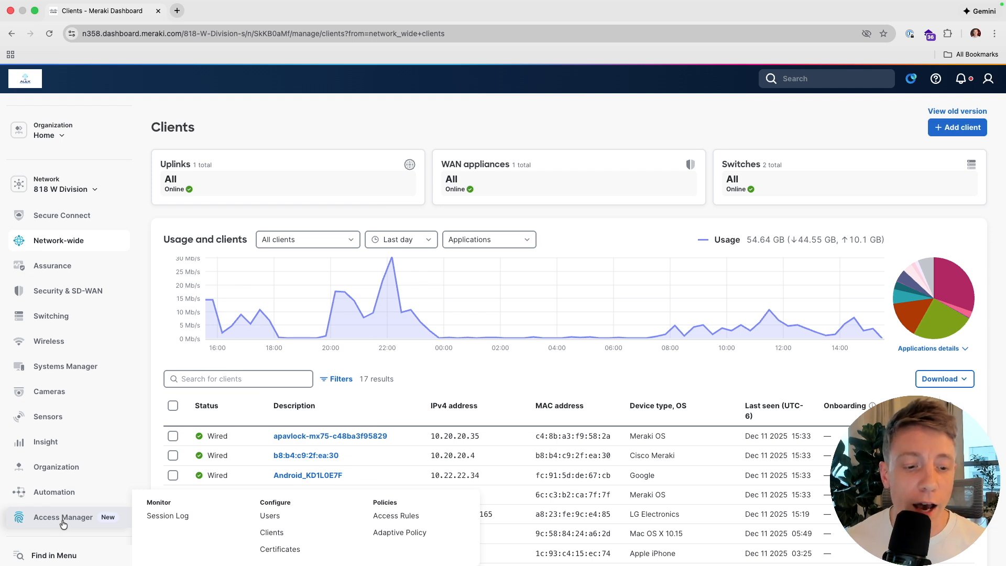
pyautogui.moveTo(62, 475)
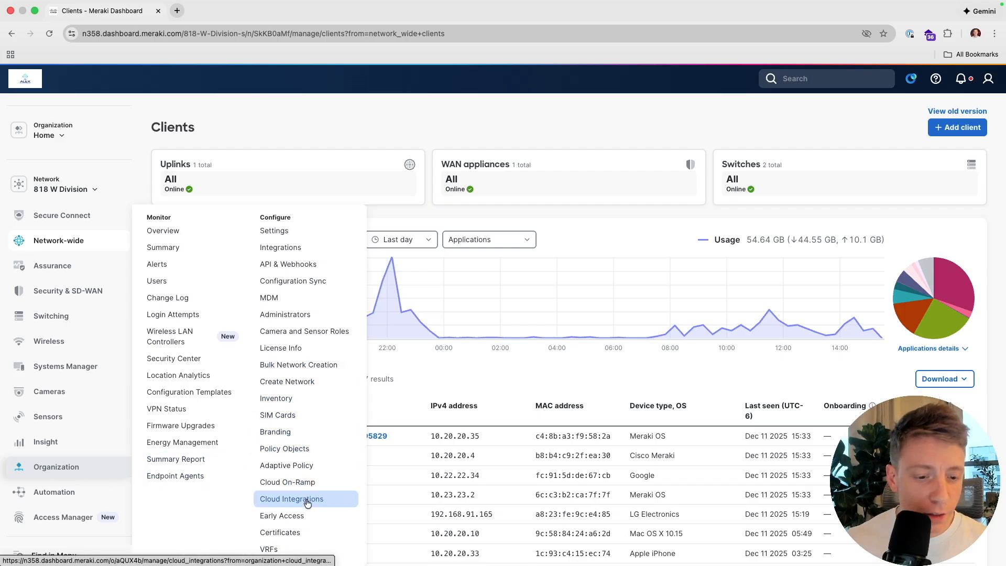
pyautogui.click(307, 516)
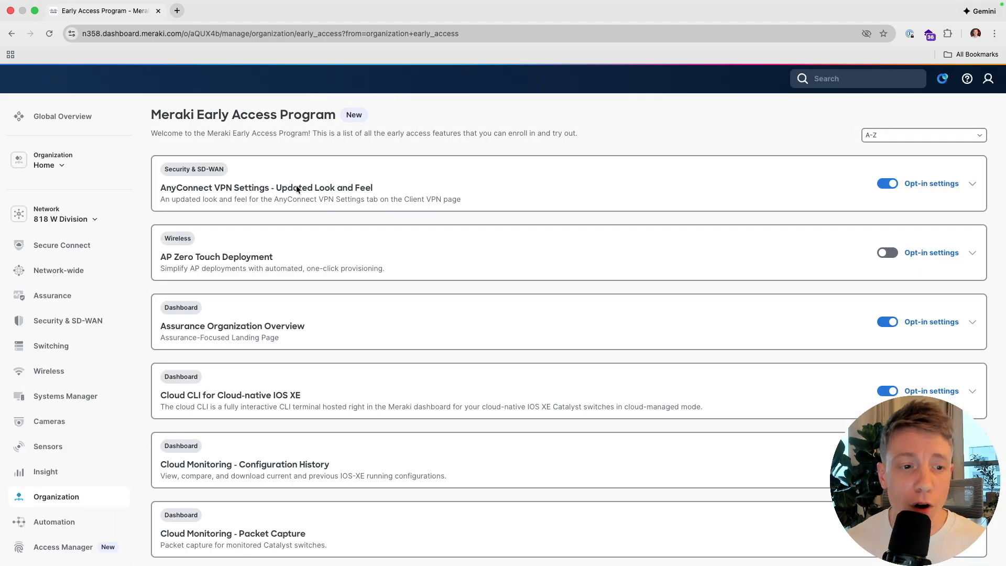
pyautogui.scroll(-4, 331, 315)
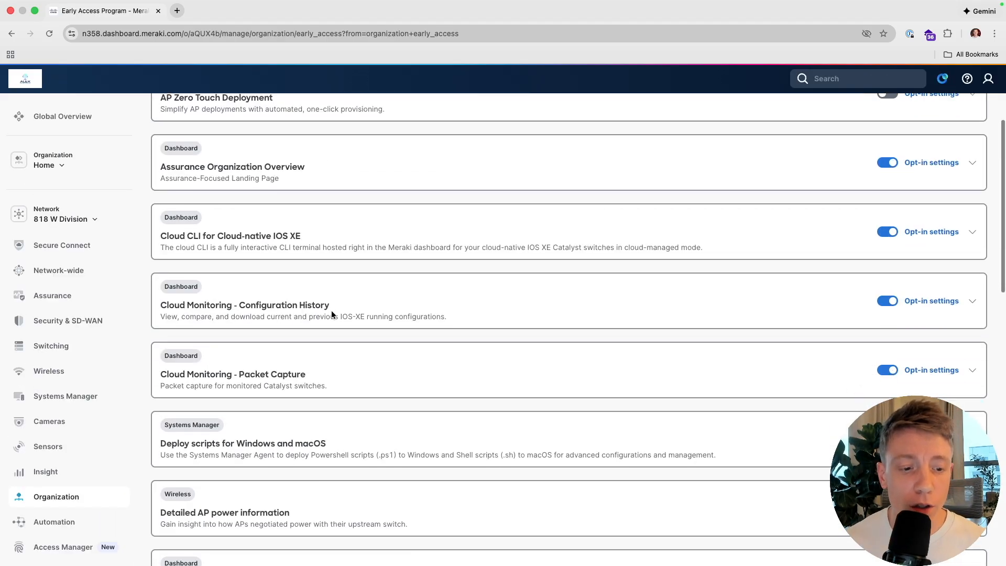
pyautogui.scroll(4, 331, 314)
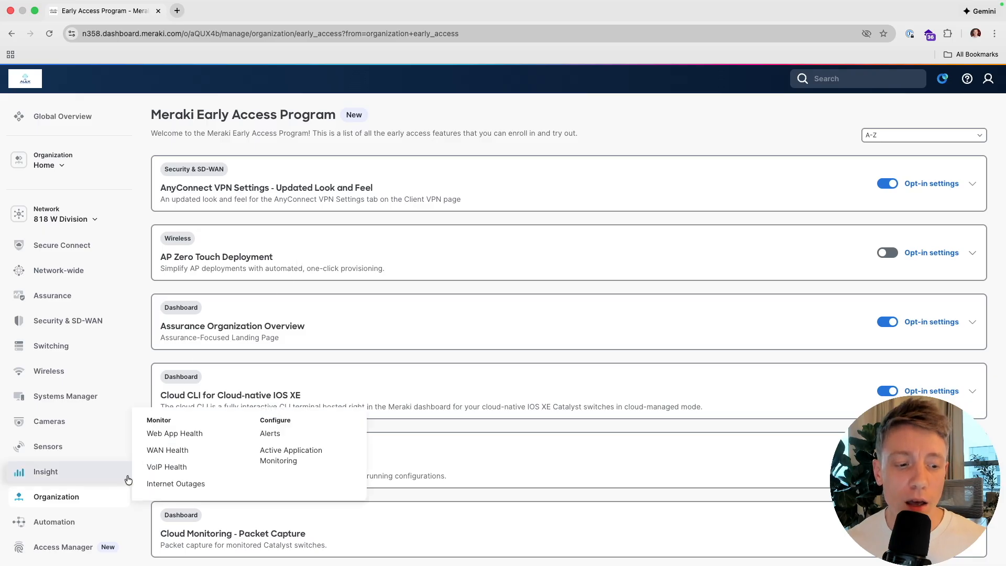
pyautogui.moveTo(73, 551)
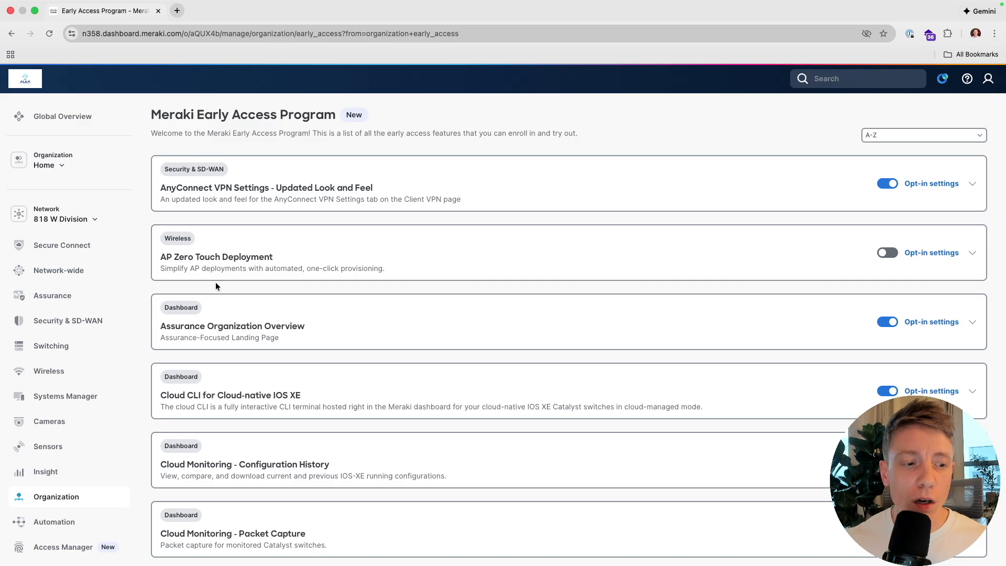
# Open the wireless access control settings and examine the Enterprise authentication choices for the Radius Test SSID
pyautogui.moveTo(81, 372)
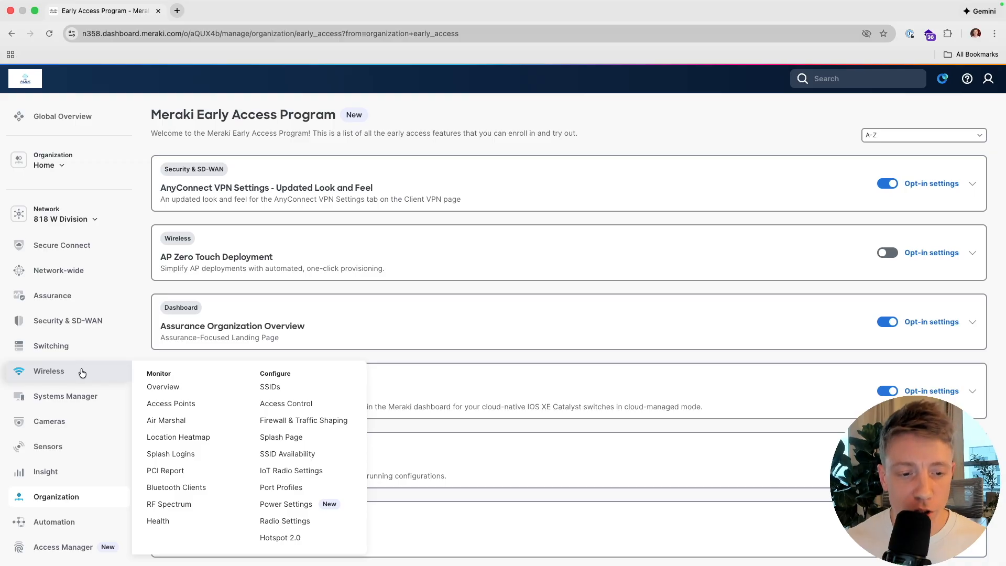
pyautogui.click(286, 406)
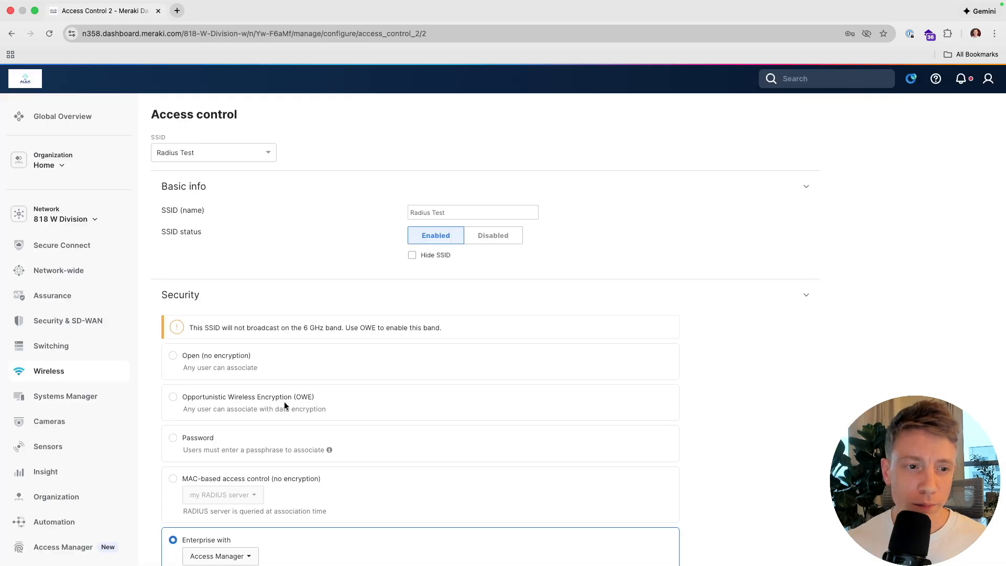
pyautogui.scroll(-1, 237, 266)
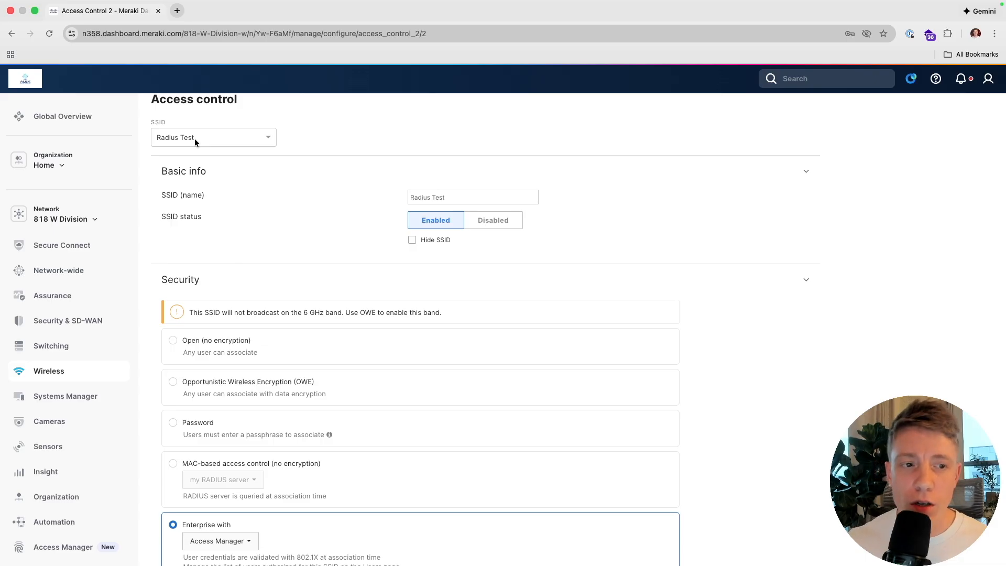
pyautogui.scroll(-4, 256, 235)
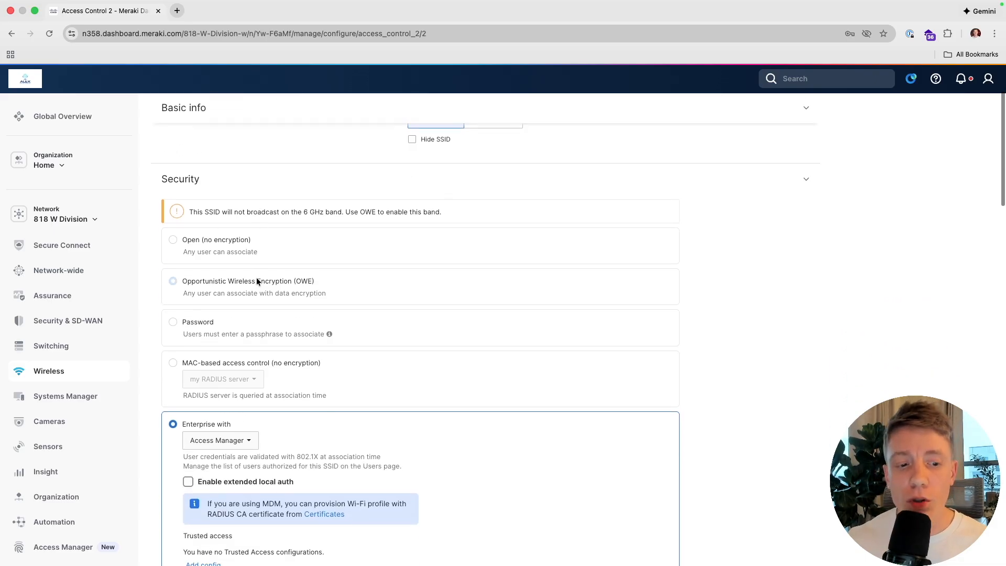
pyautogui.scroll(-3, 257, 281)
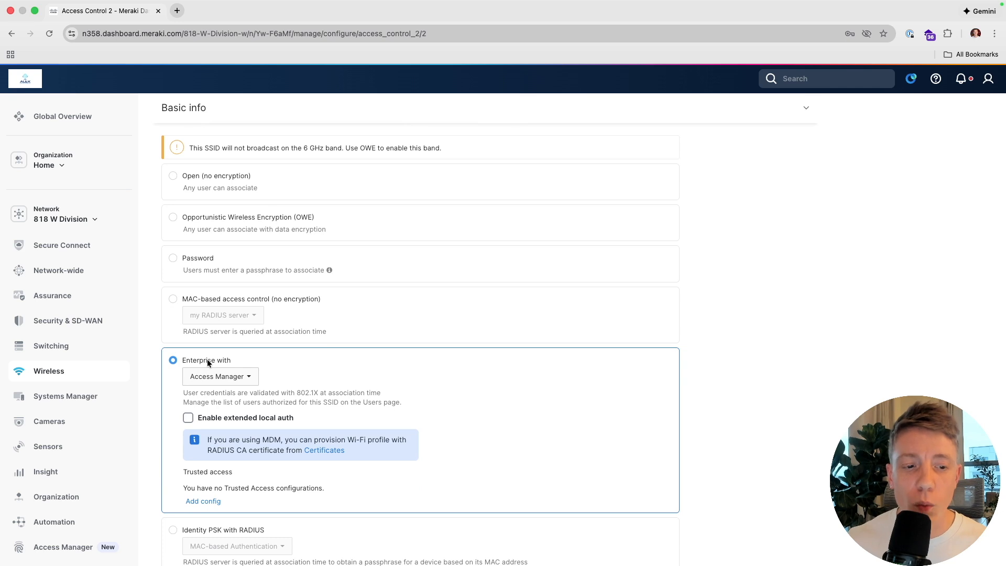
pyautogui.click(220, 377)
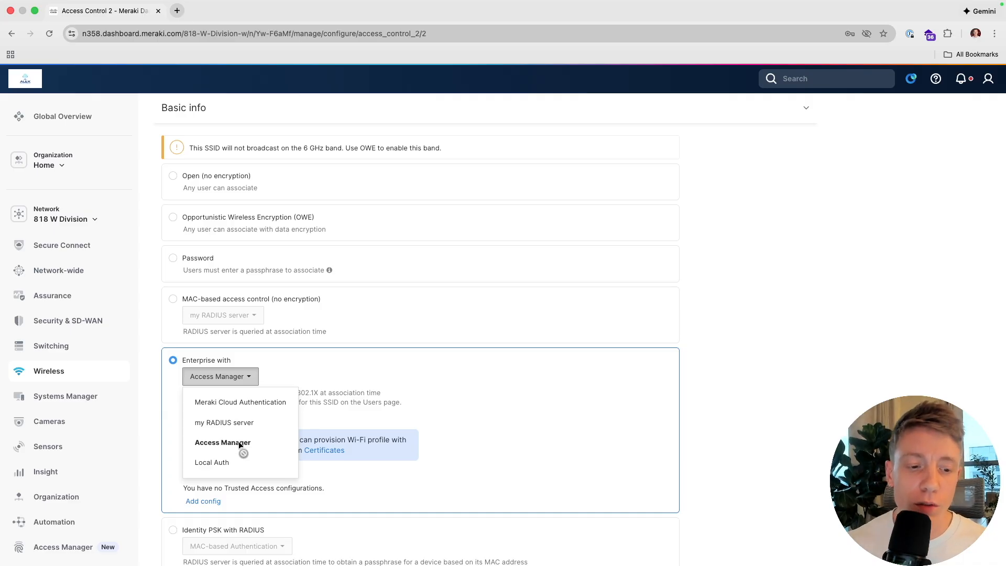
pyautogui.click(694, 312)
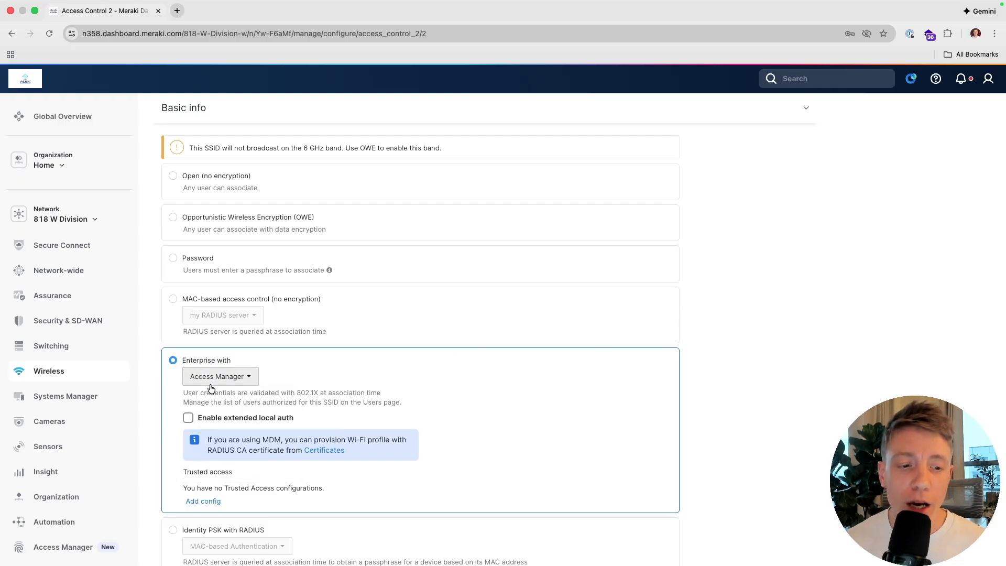
# Review the Radius Test SSID's remaining security, splash page, and client IP and VLAN tagging settings
pyautogui.scroll(-3, 211, 388)
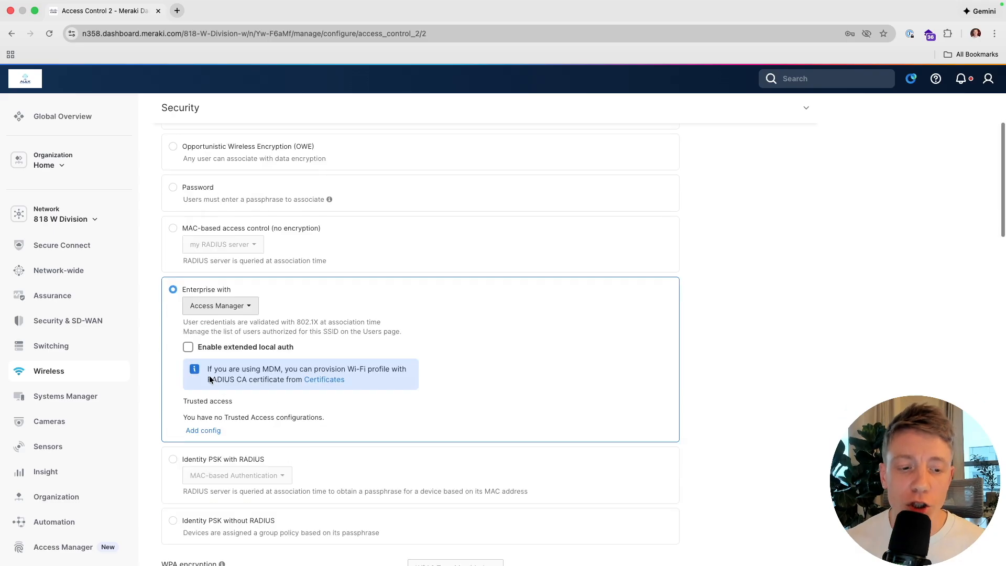
pyautogui.scroll(-3, 209, 378)
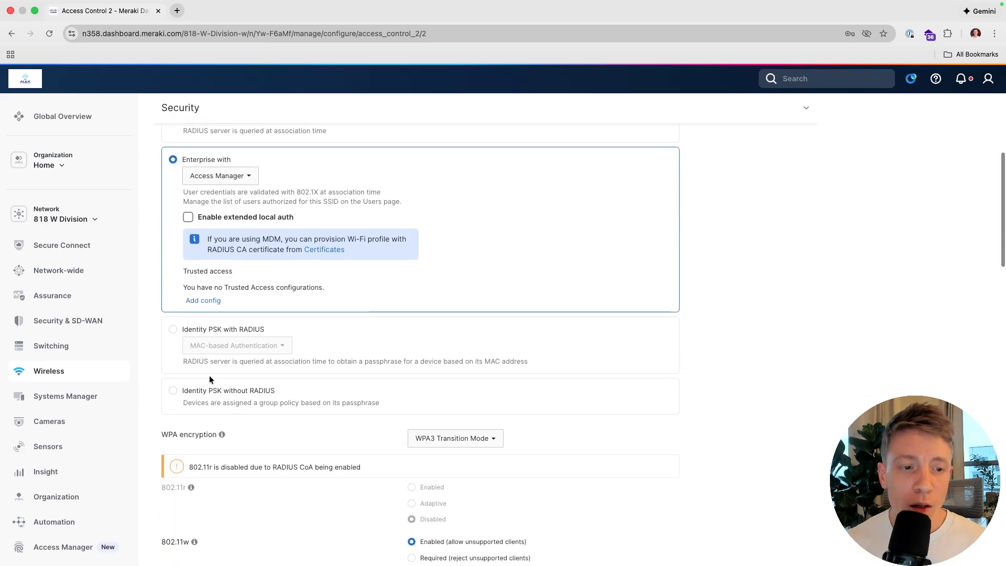
pyautogui.scroll(-10, 209, 378)
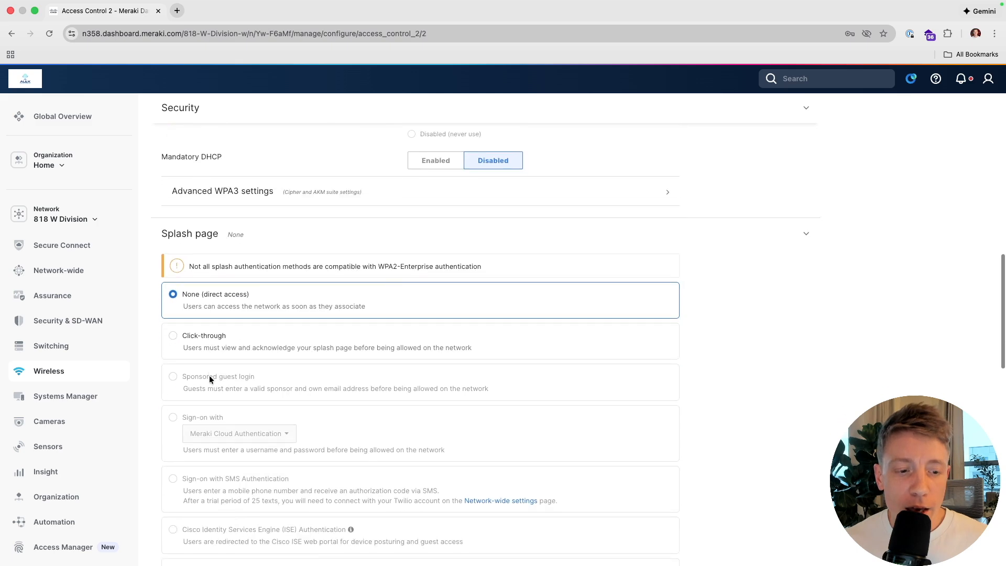
pyautogui.scroll(-7, 210, 379)
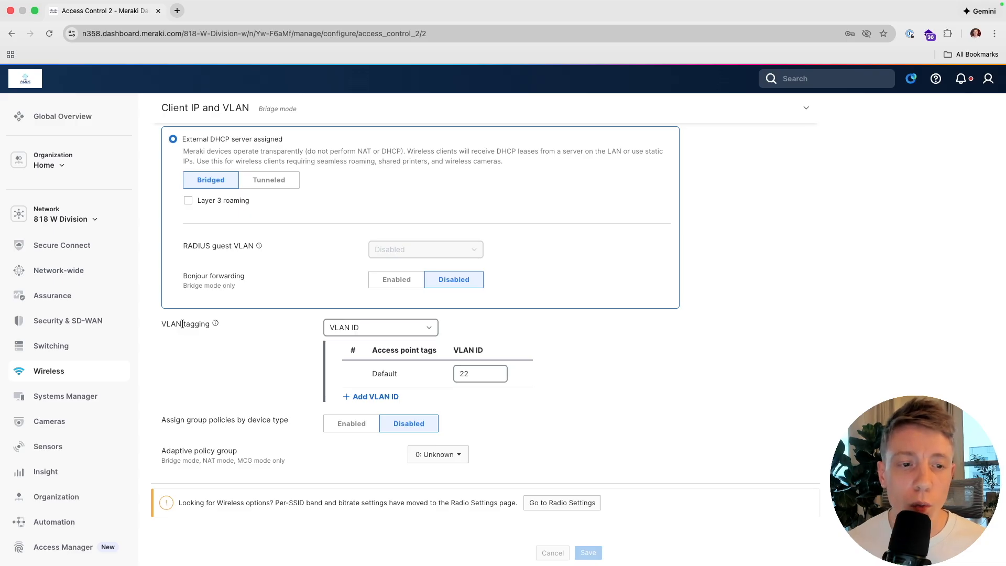
pyautogui.click(462, 374)
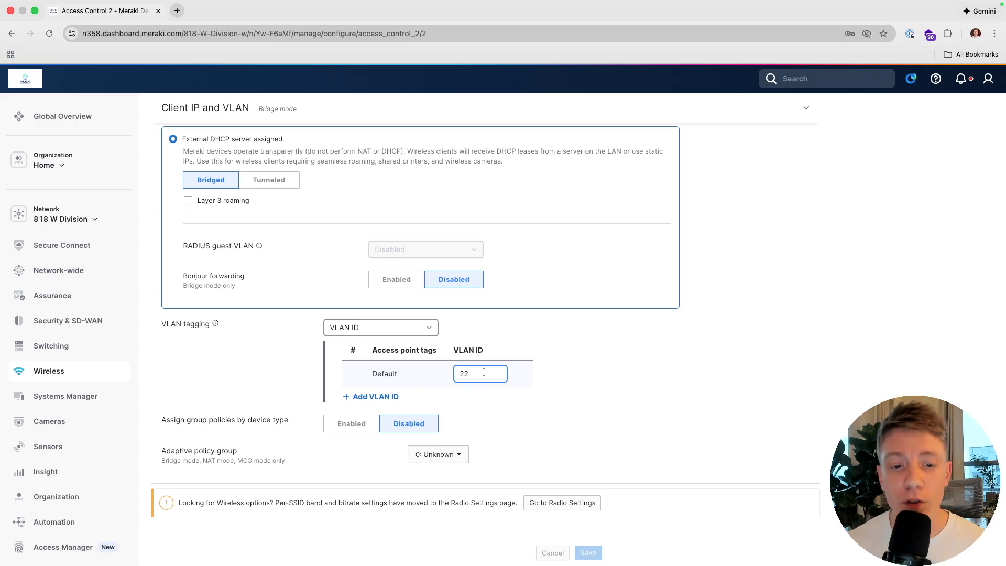
pyautogui.click(534, 360)
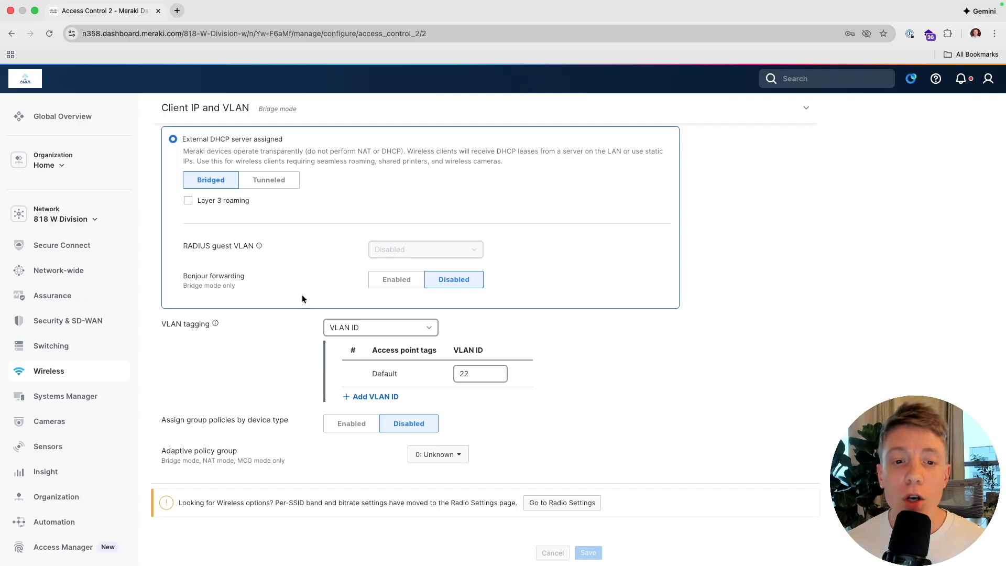
pyautogui.scroll(20, 278, 276)
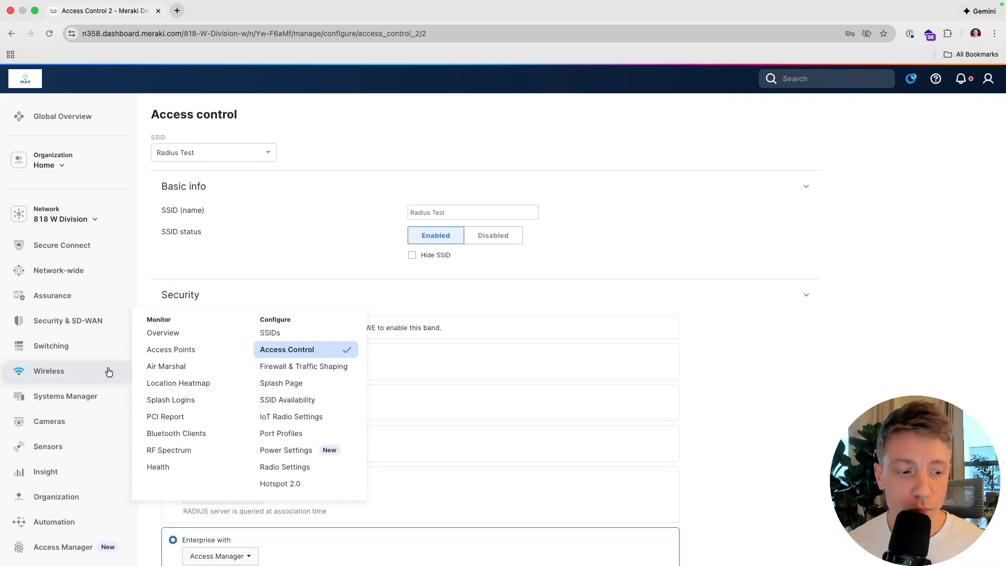
# Open the Access Manager certificates, view the CA certificate chain upload form, and download the RADIUS CA certificates
pyautogui.moveTo(65, 502)
pyautogui.moveTo(57, 551)
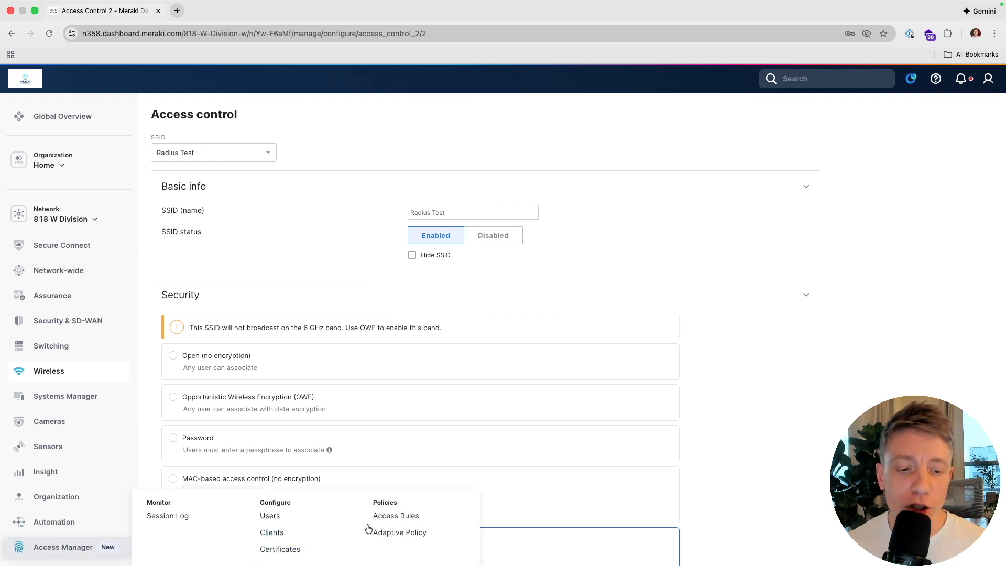
pyautogui.click(298, 548)
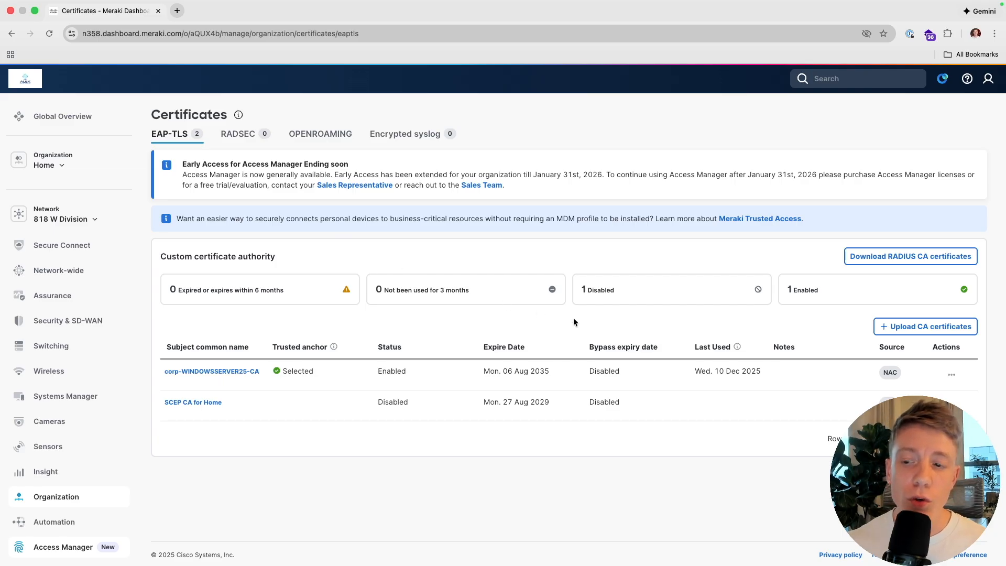
pyautogui.click(910, 327)
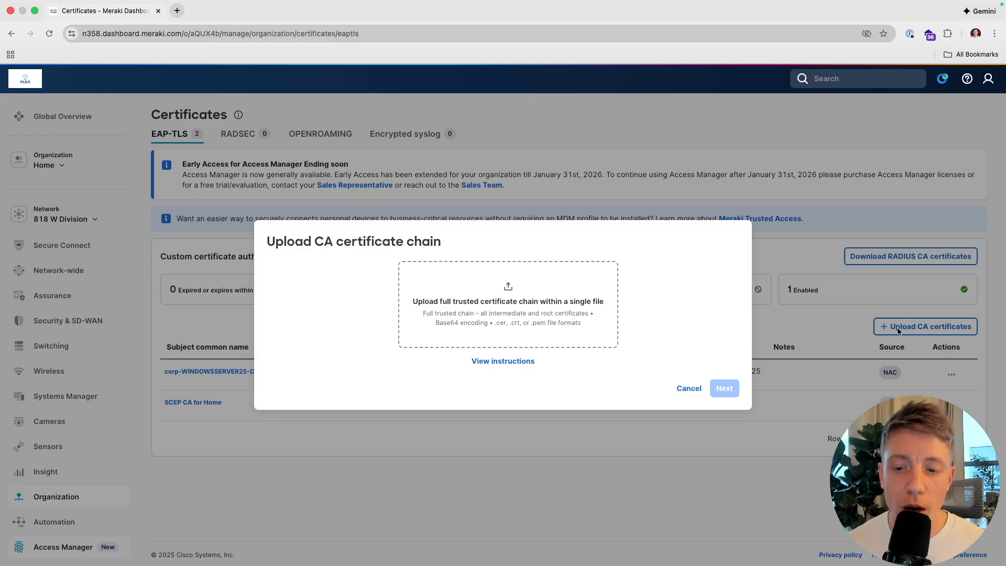
pyautogui.click(684, 388)
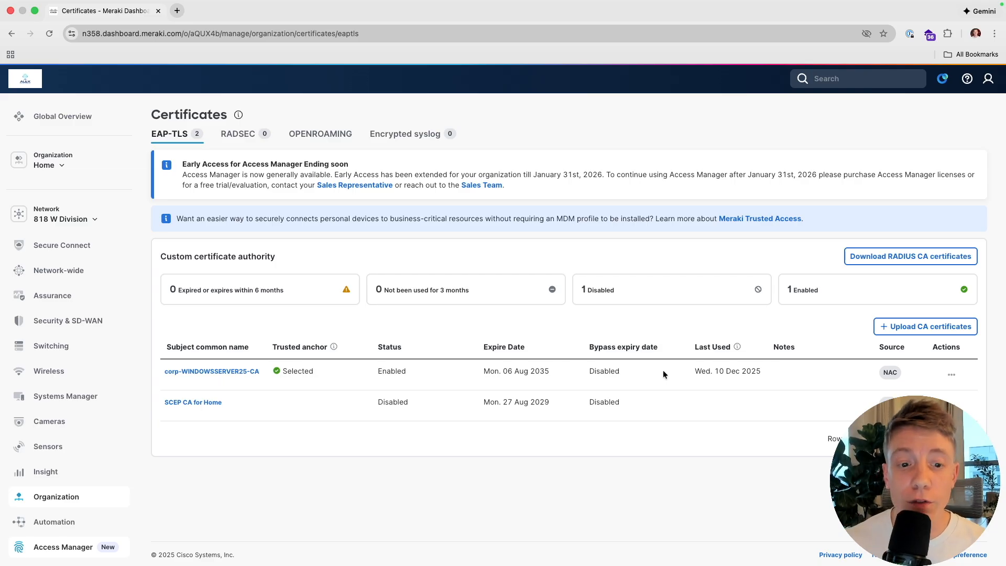
pyautogui.click(902, 258)
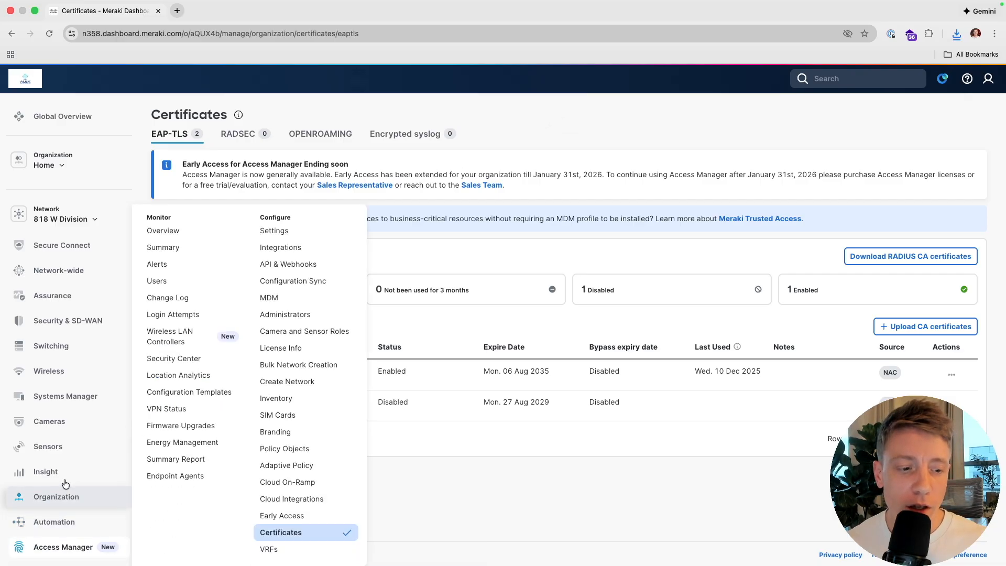
# From the Access Manager users, start a new Microsoft Entra ID identity provider integration and name it Test
pyautogui.moveTo(61, 550)
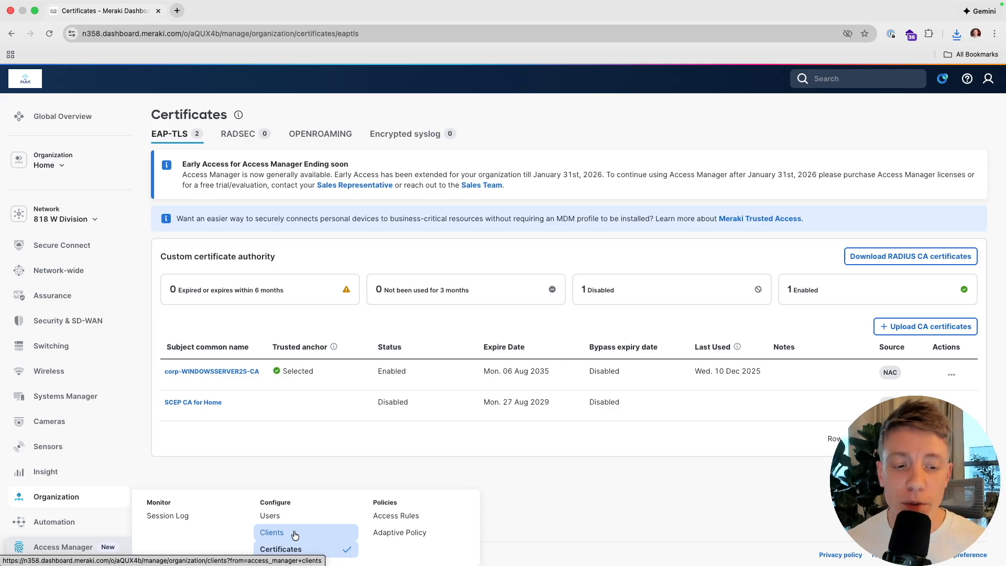
pyautogui.click(290, 515)
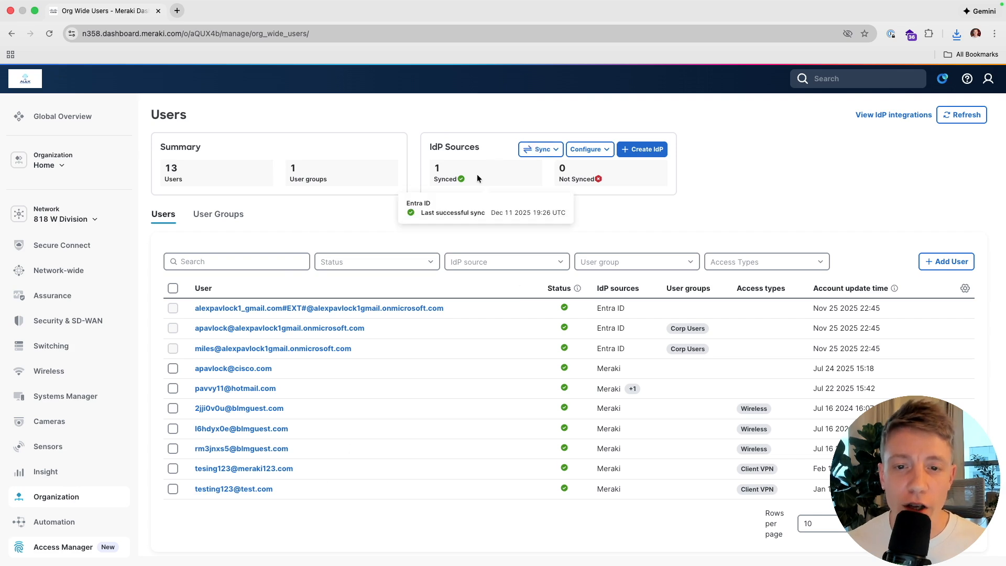
pyautogui.click(638, 149)
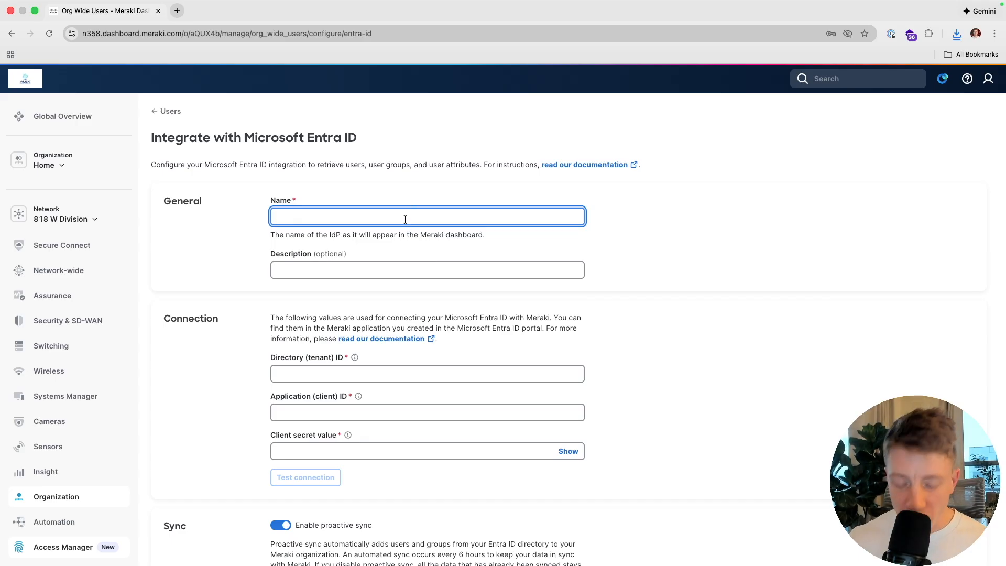
pyautogui.write('Test')
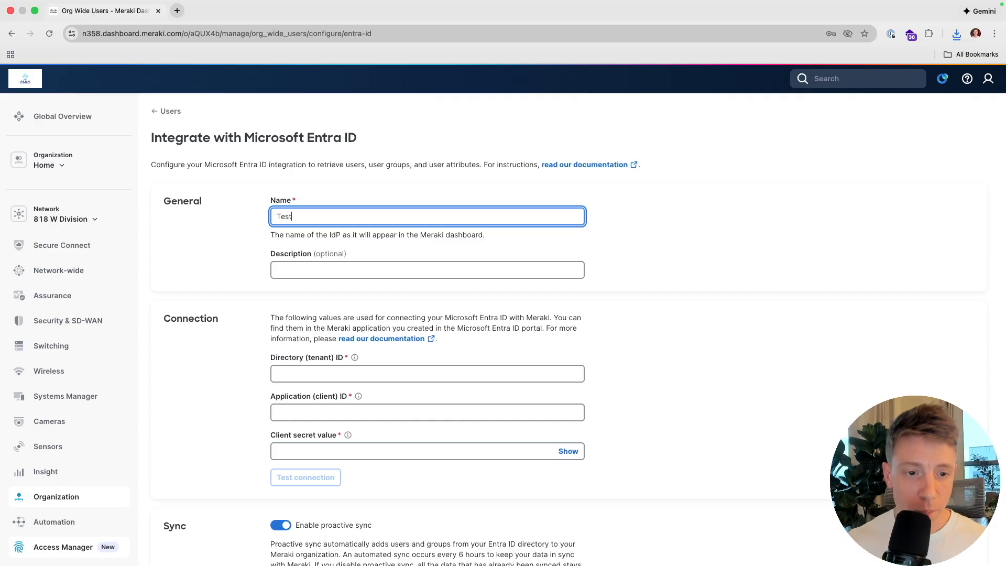
pyautogui.click(368, 375)
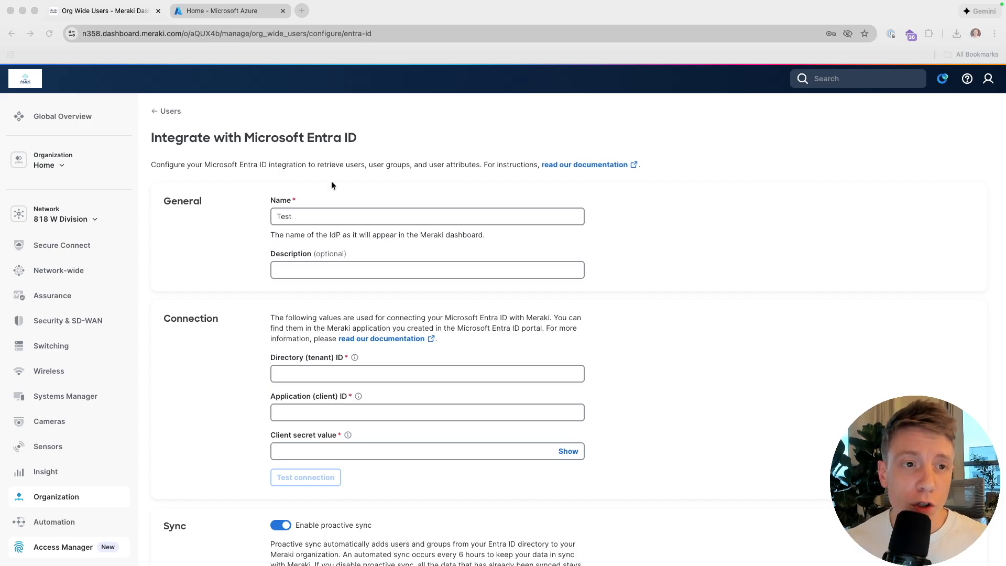
# In the Azure portal, create a non-gallery enterprise application of your own named Meraki access
pyautogui.click(196, 17)
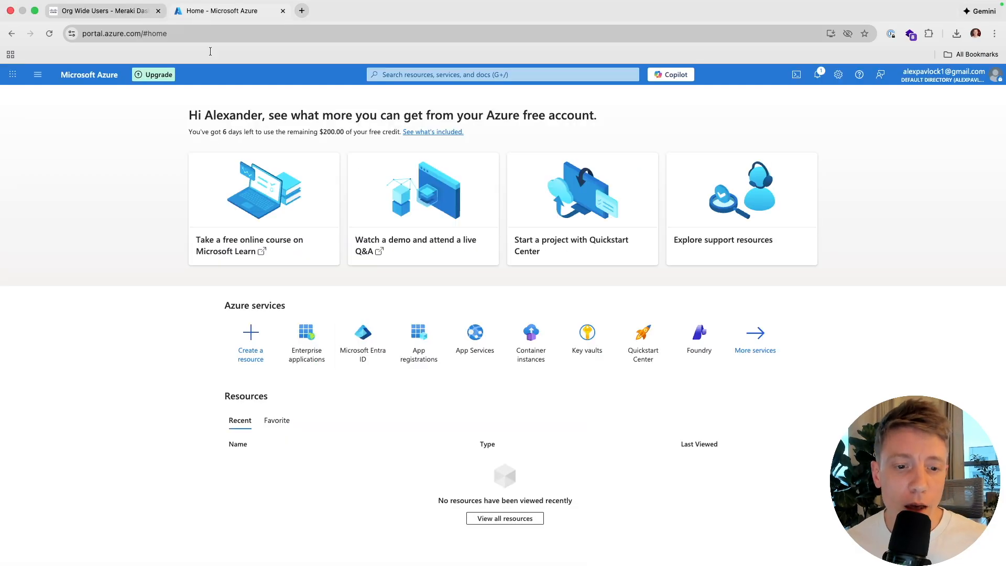
pyautogui.moveTo(307, 343)
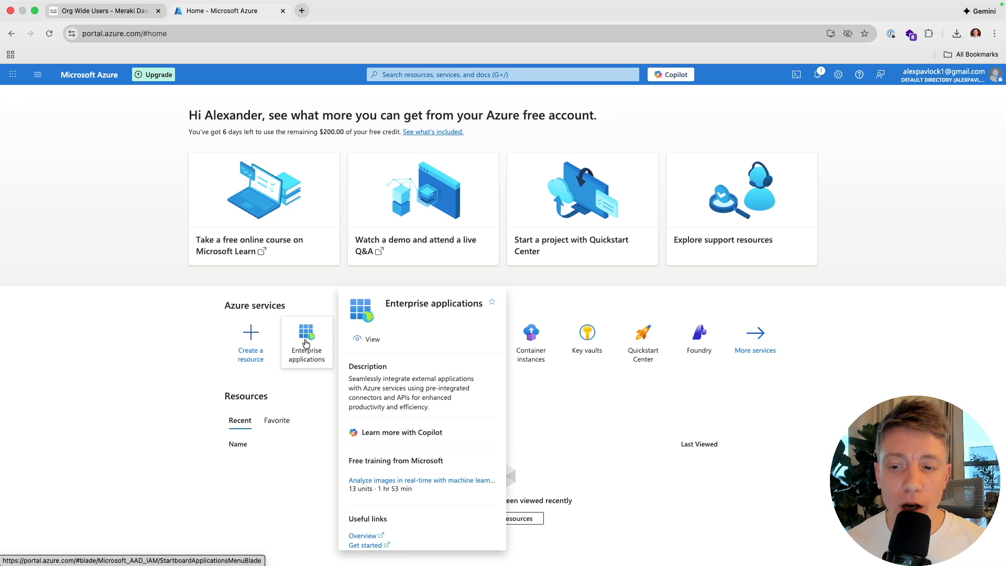
pyautogui.click(306, 343)
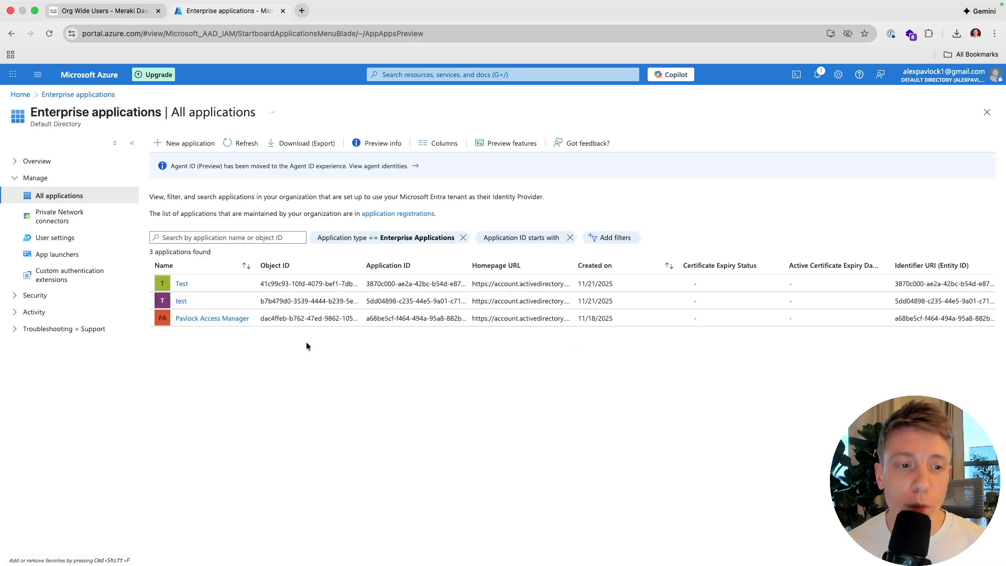
pyautogui.click(185, 143)
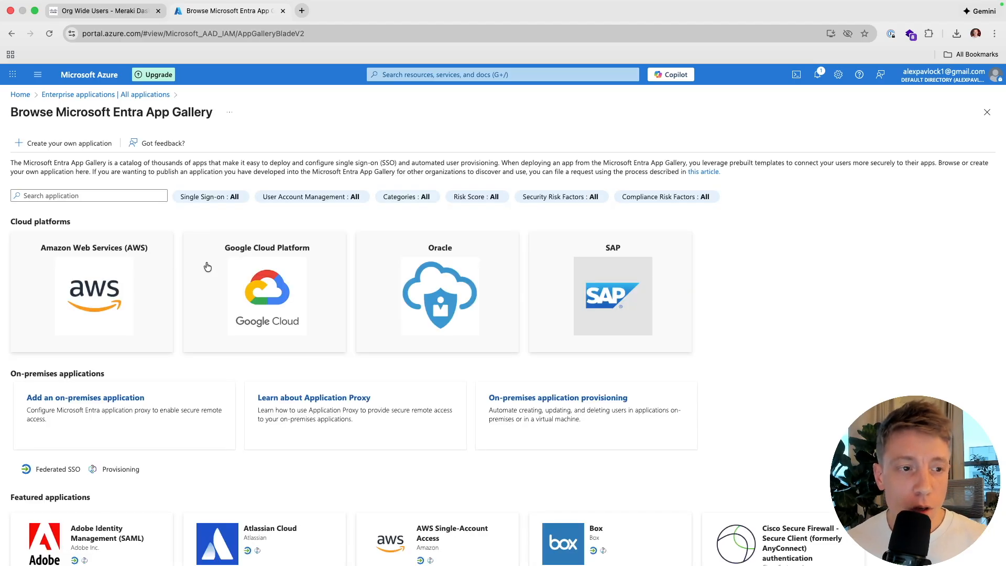
pyautogui.click(67, 144)
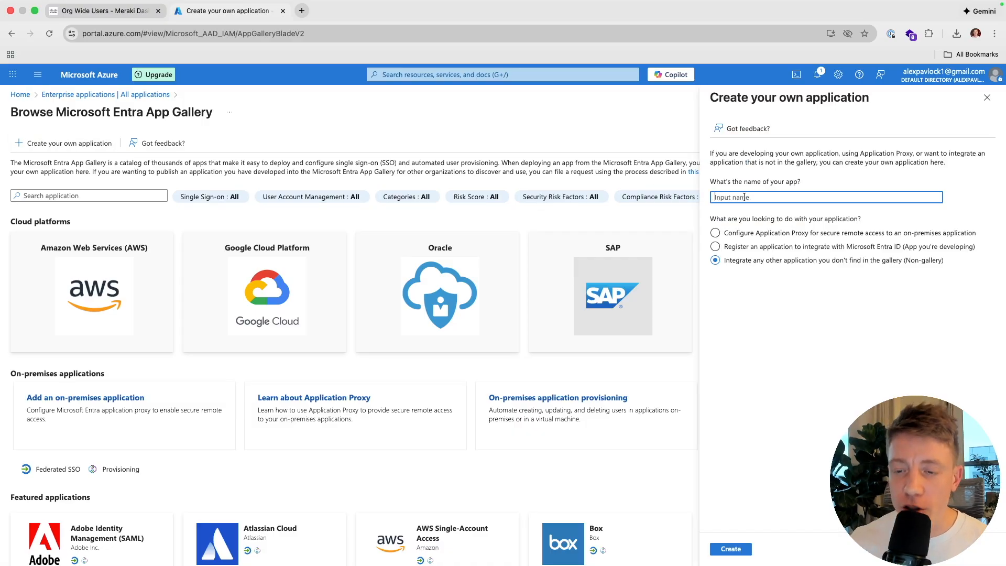
pyautogui.write('Meraki access')
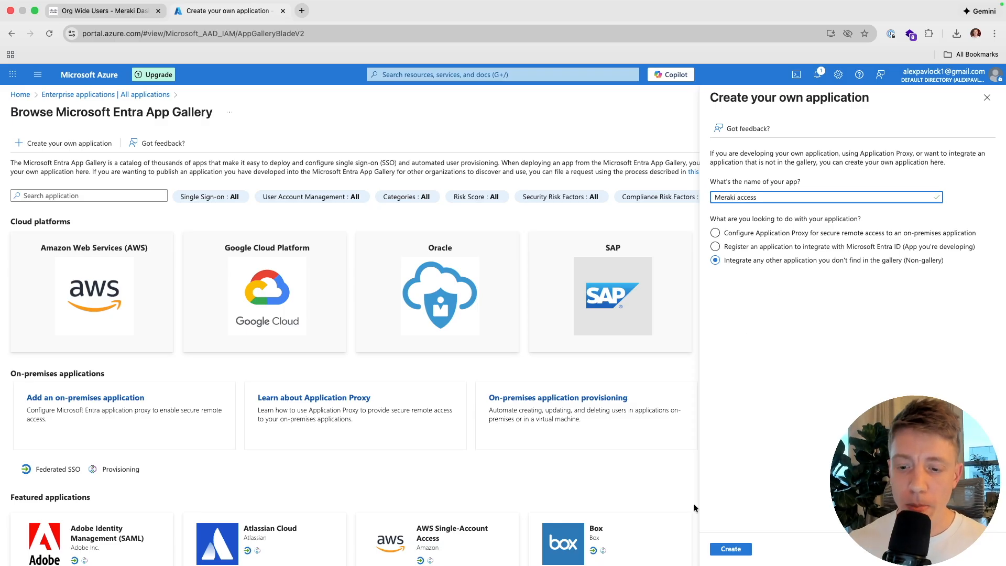
pyautogui.click(740, 548)
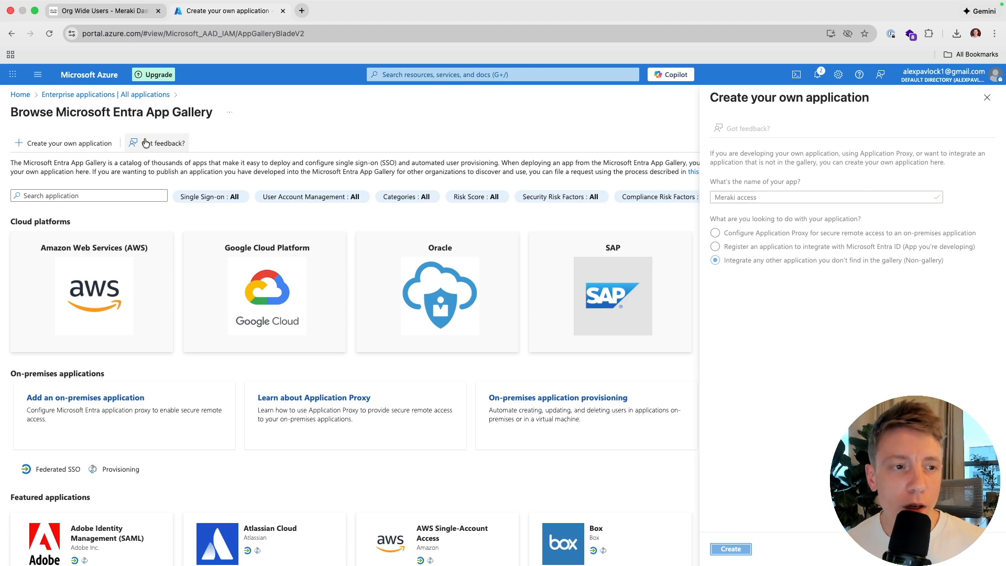
# Open the test enterprise application and compare its properties and settings with the connection fields in the Meraki Entra ID form
pyautogui.click(80, 98)
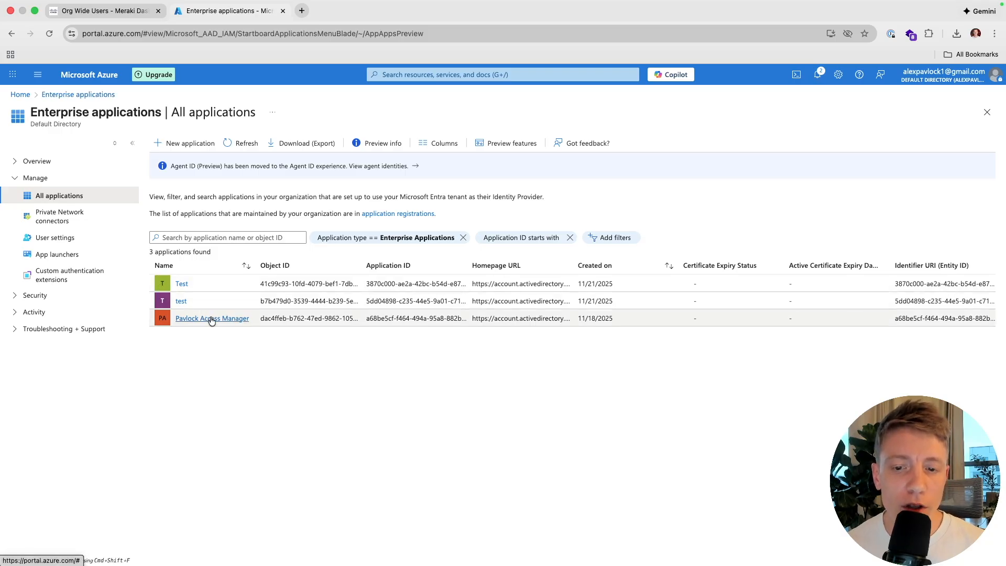
pyautogui.click(181, 302)
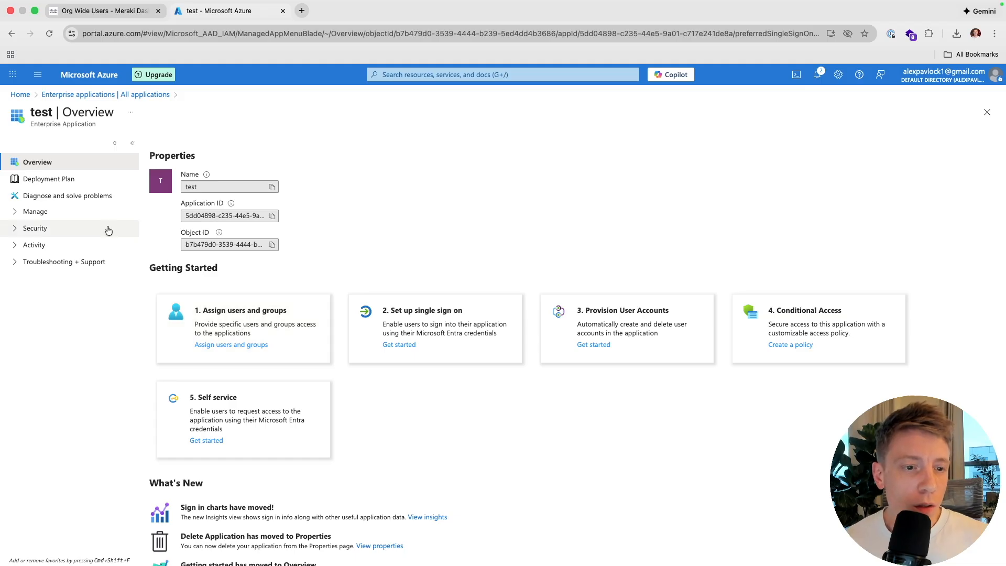
pyautogui.click(102, 11)
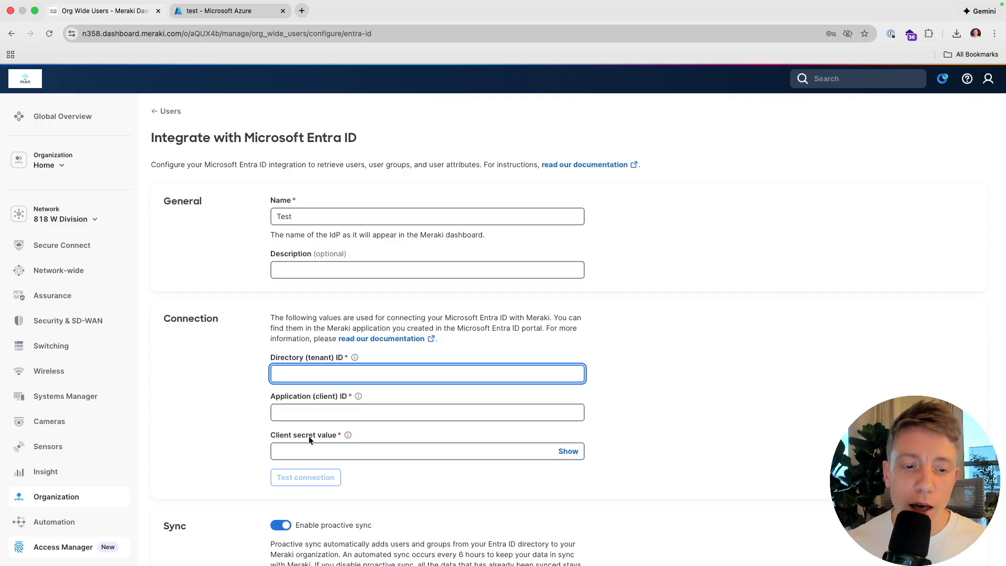
pyautogui.click(219, 12)
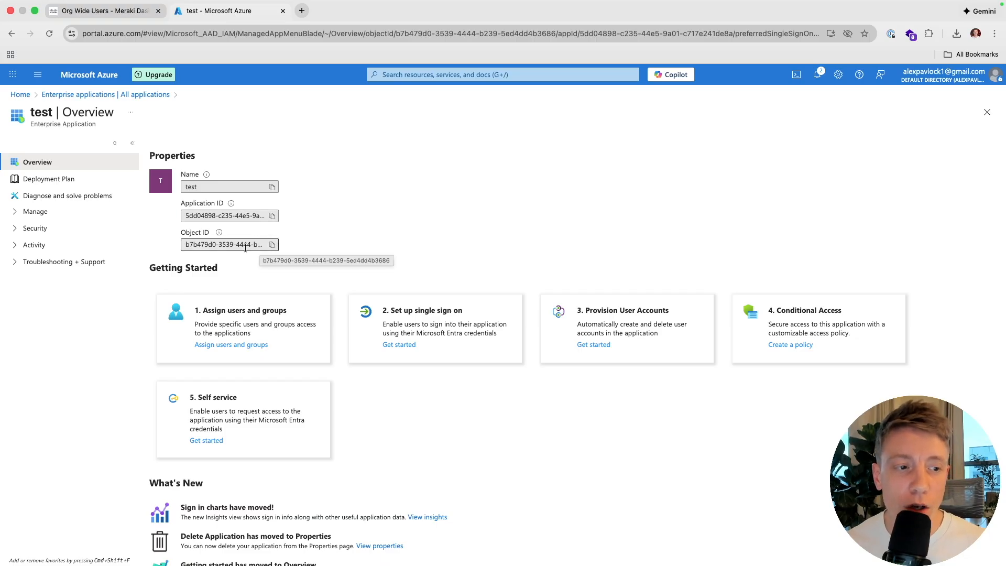
pyautogui.click(14, 229)
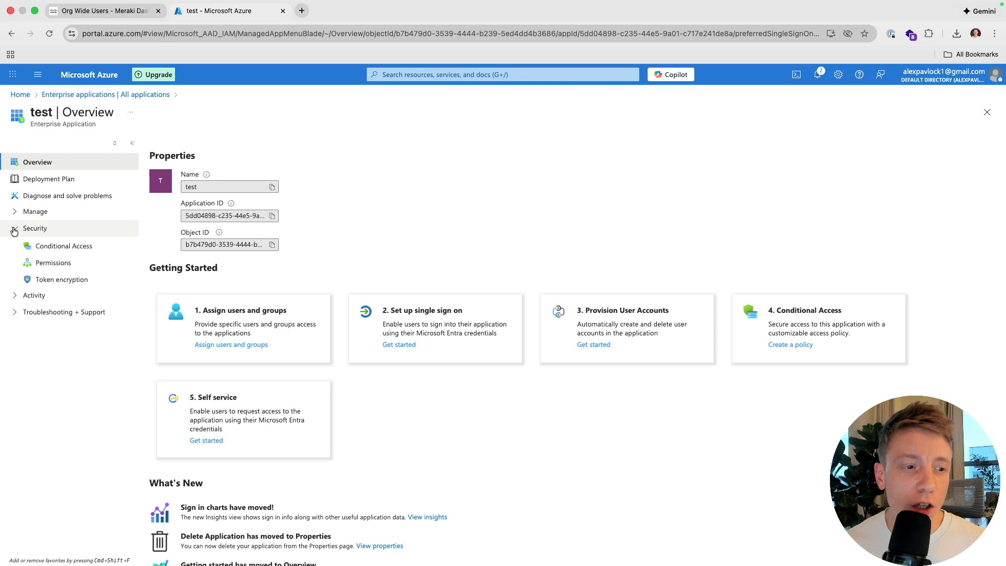
pyautogui.click(14, 212)
pyautogui.click(129, 11)
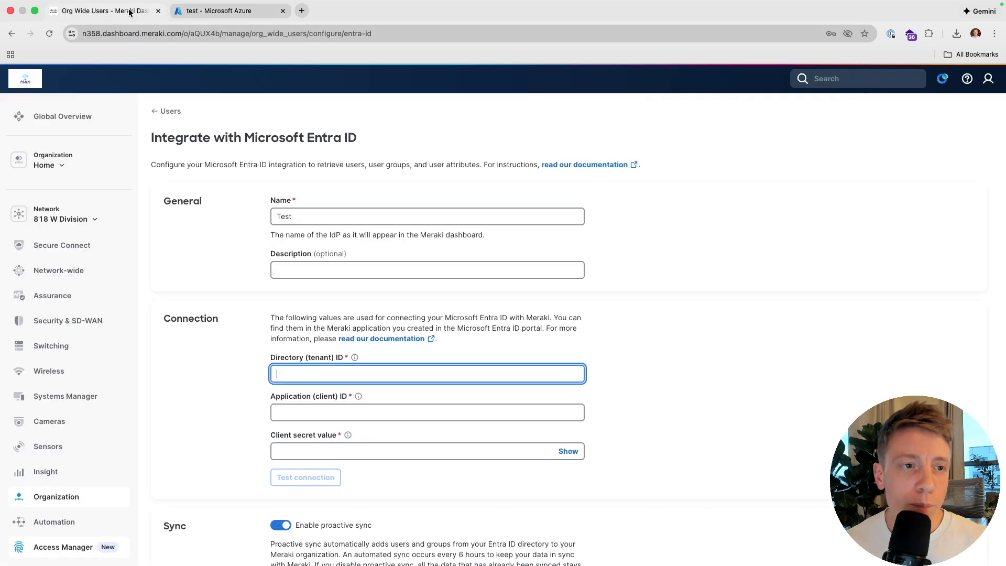
pyautogui.click(223, 17)
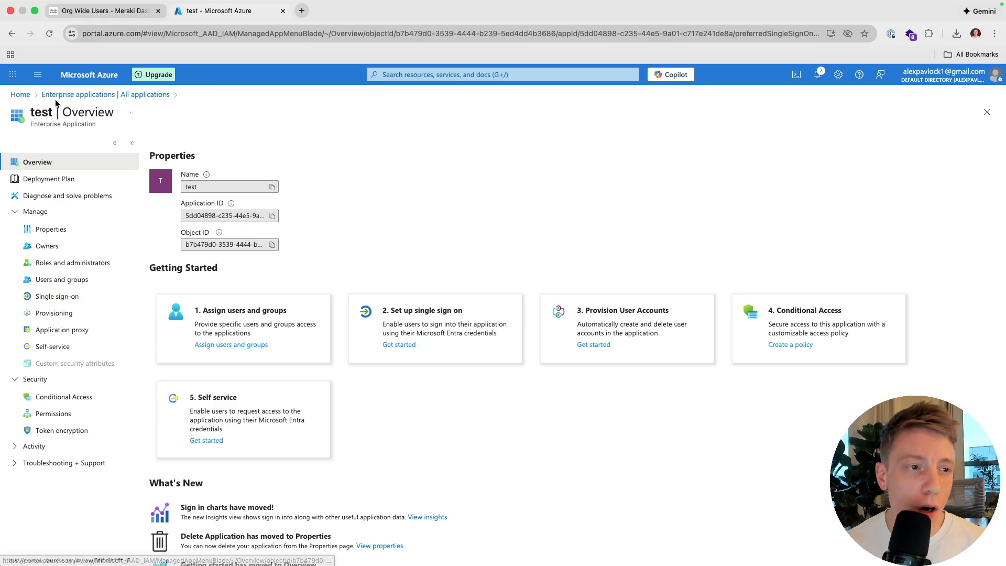
# From the Azure home page, list all app registrations in the directory and open the lowercase test application
pyautogui.click(23, 94)
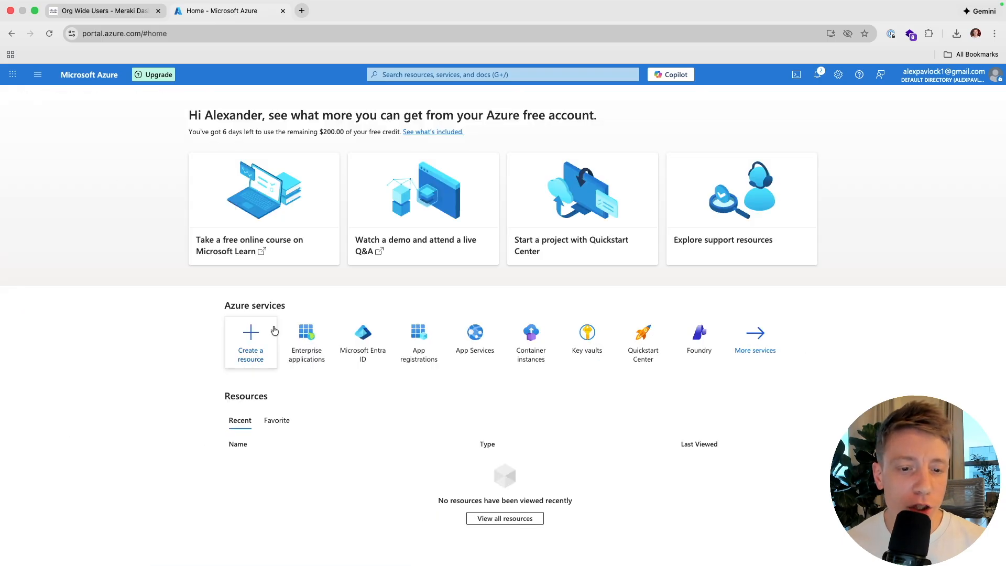
pyautogui.click(401, 339)
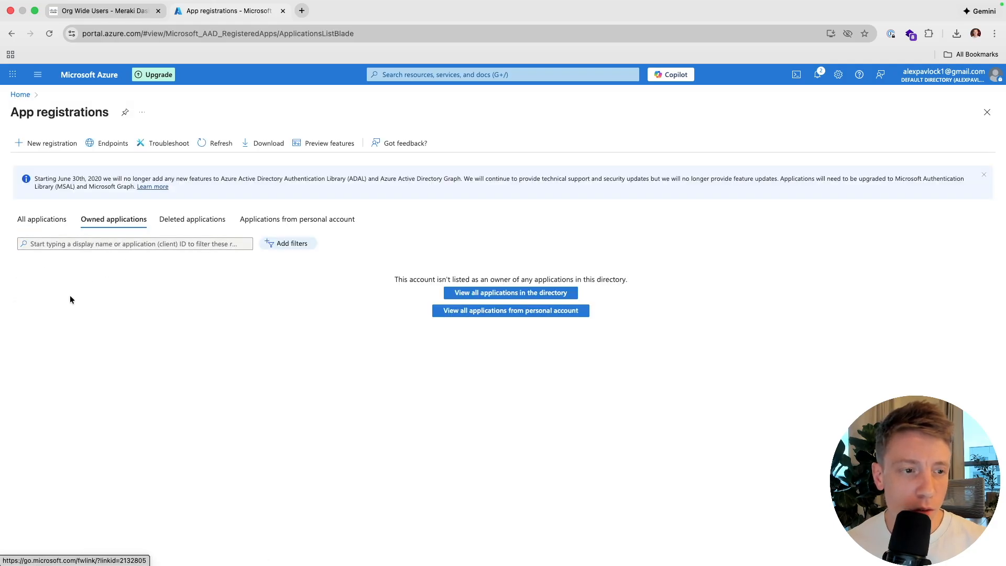
pyautogui.click(461, 293)
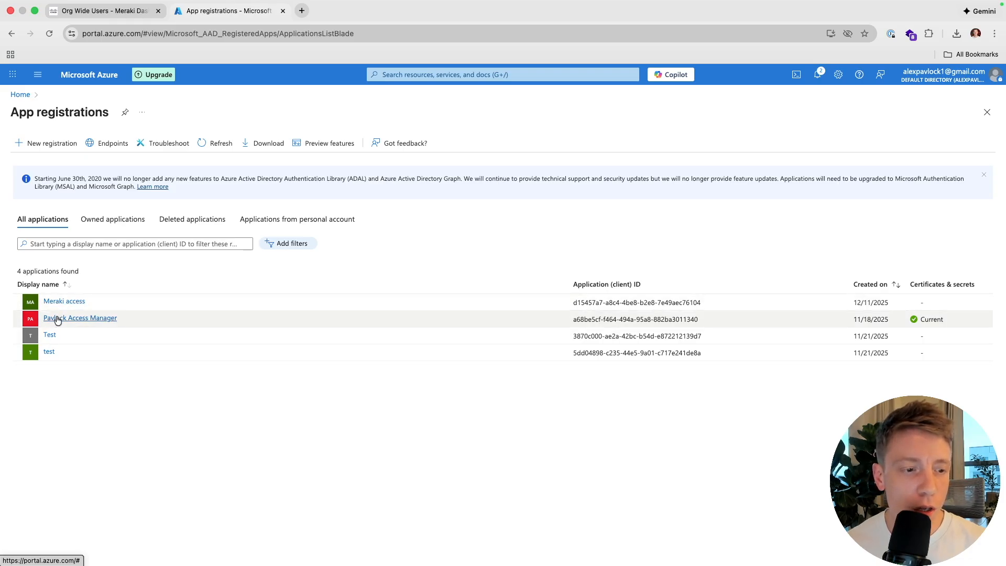
pyautogui.click(49, 352)
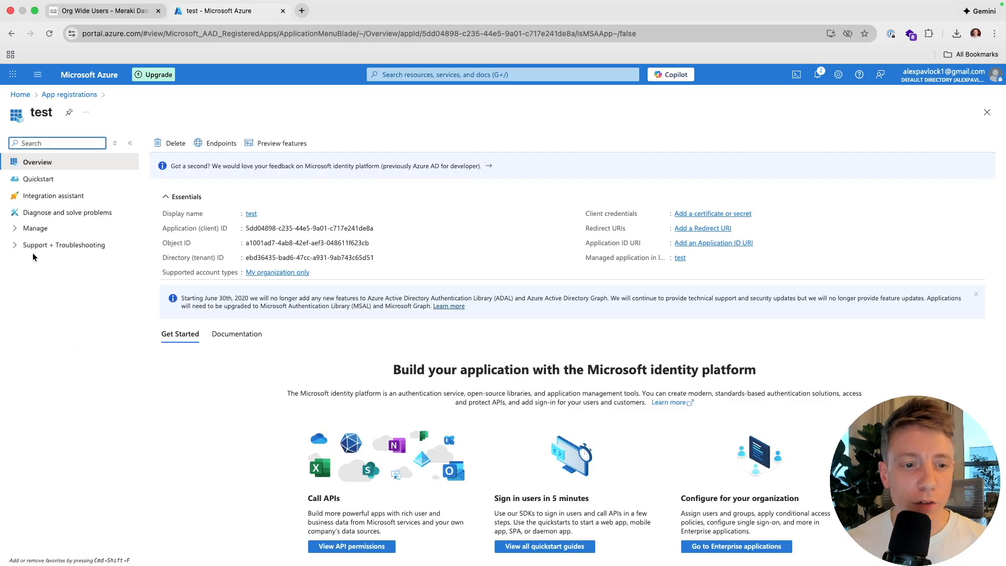
# Add a client secret described as access manager to the test application, with the recommended 180-day expiry
pyautogui.click(16, 230)
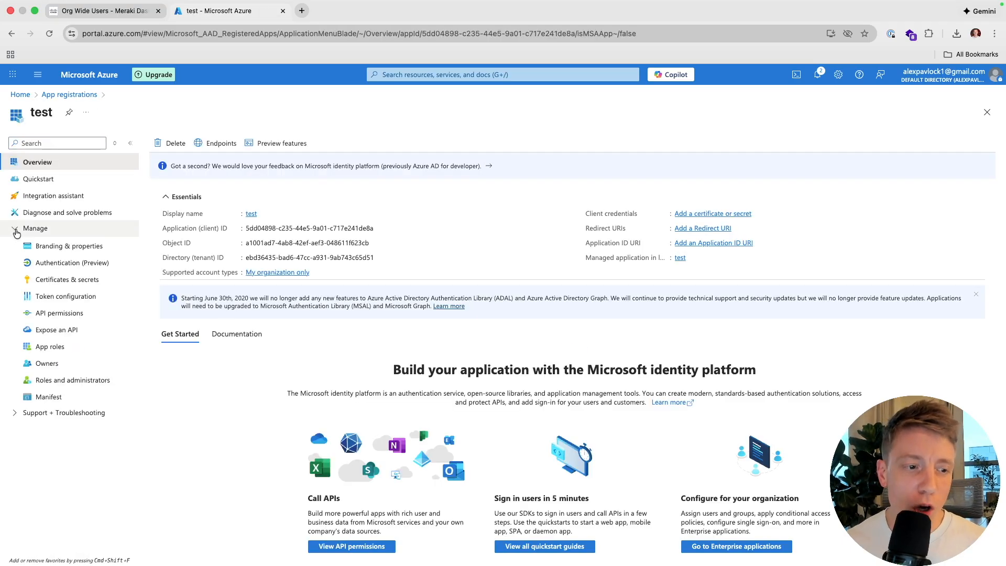
pyautogui.click(65, 283)
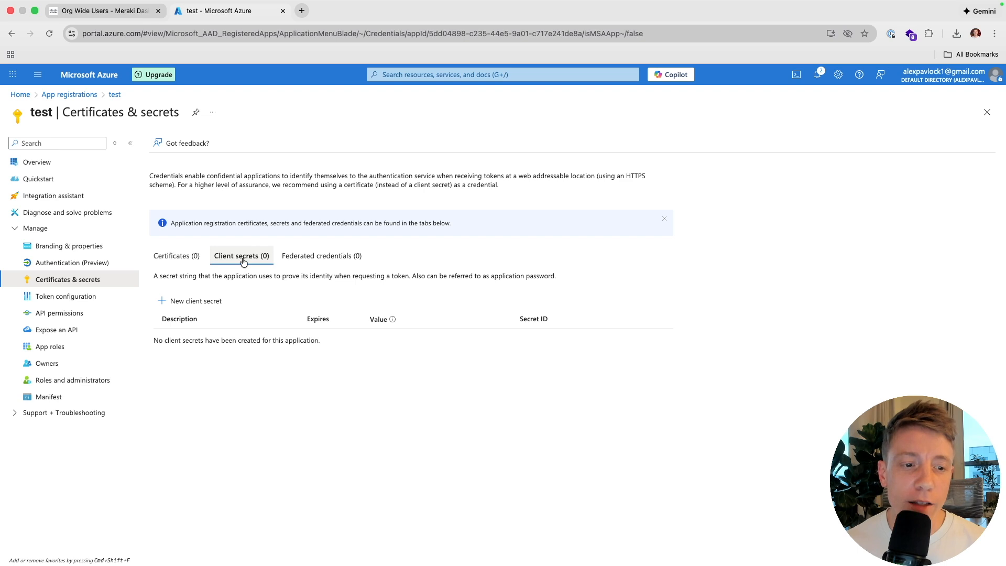
pyautogui.click(189, 306)
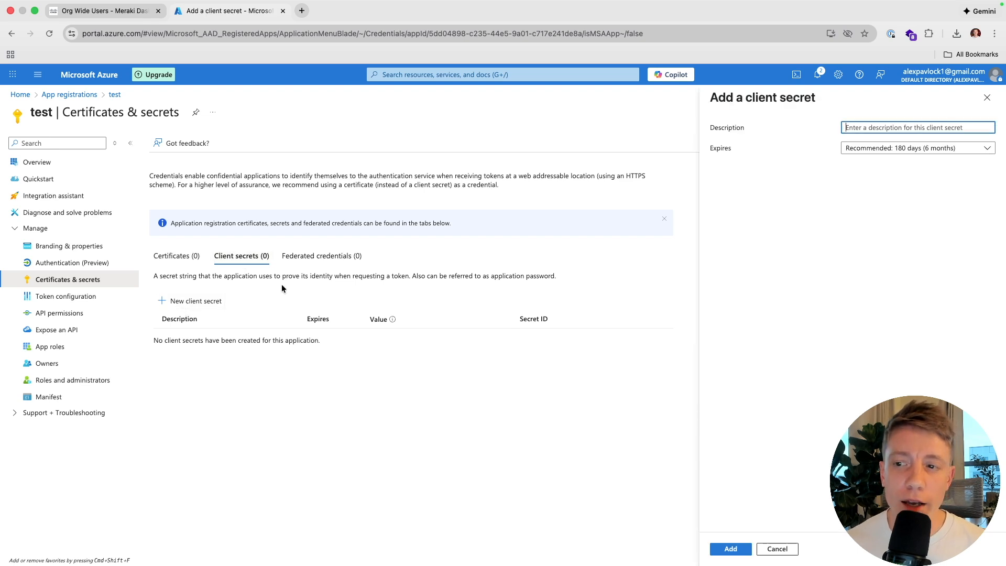
pyautogui.write('acces')
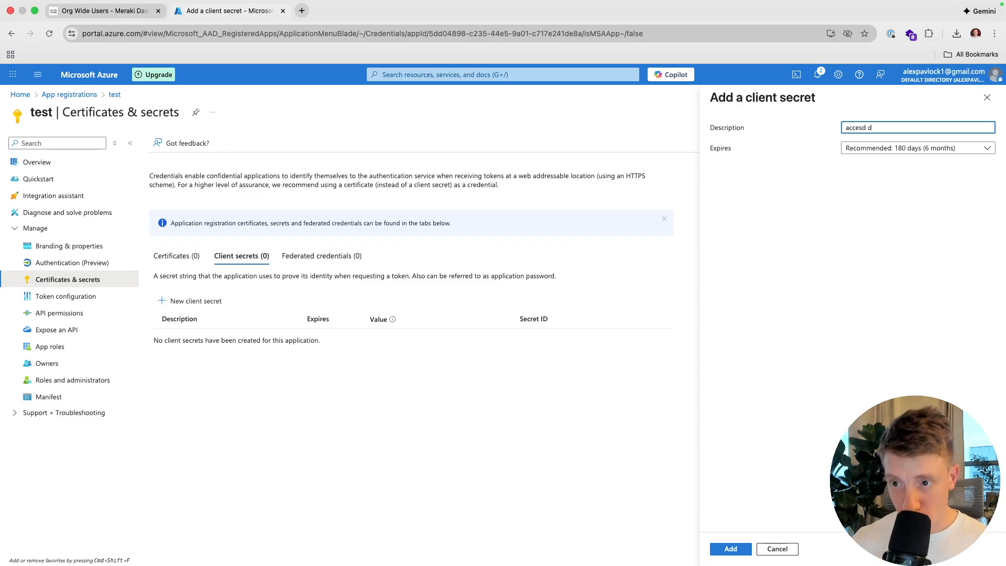
pyautogui.write('d')
pyautogui.press('BackSpace')
pyautogui.write('s manager')
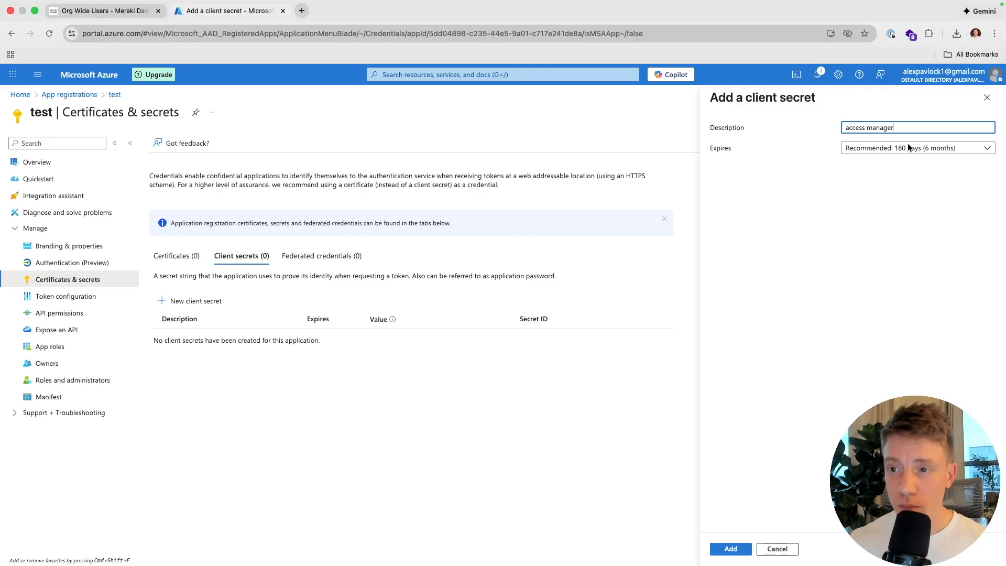
pyautogui.click(732, 549)
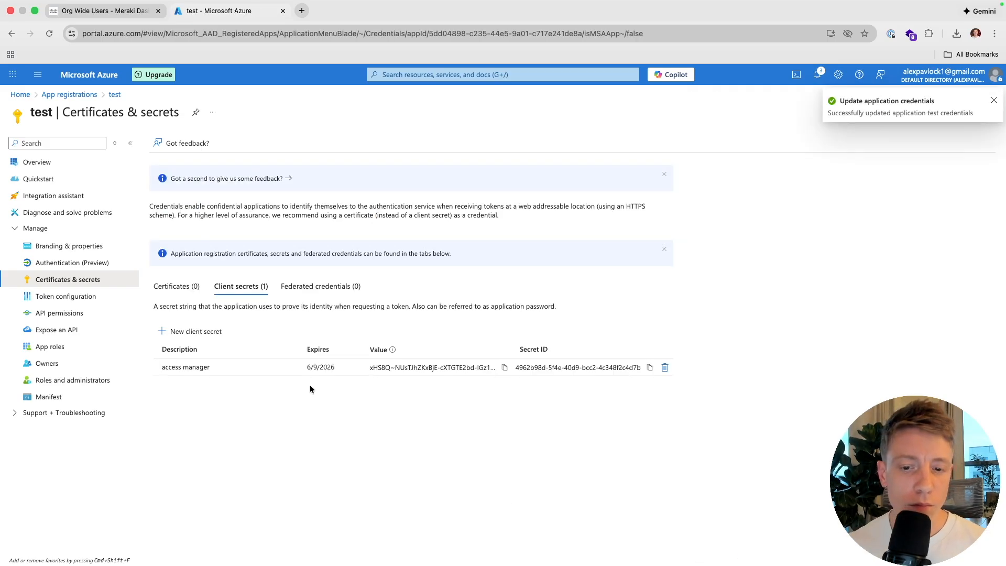
# Copy the new client secret's value and review the connection and sync settings of the Meraki Entra ID integration
pyautogui.click(504, 366)
pyautogui.click(105, 11)
pyautogui.click(316, 446)
pyautogui.click(238, 426)
pyautogui.scroll(-3, 238, 424)
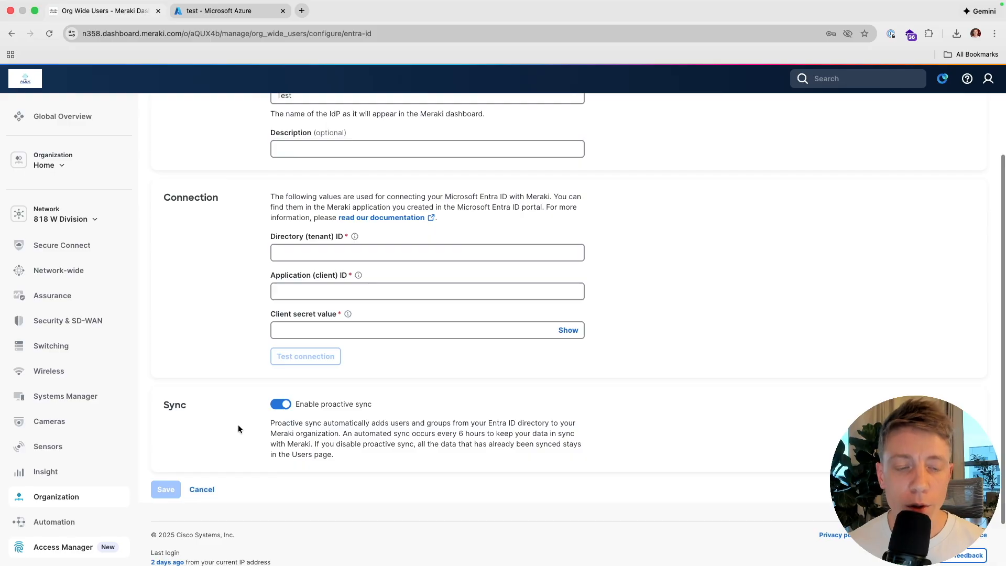
# In the Azure portal, check the API permissions of the test and Test app registrations
pyautogui.click(215, 24)
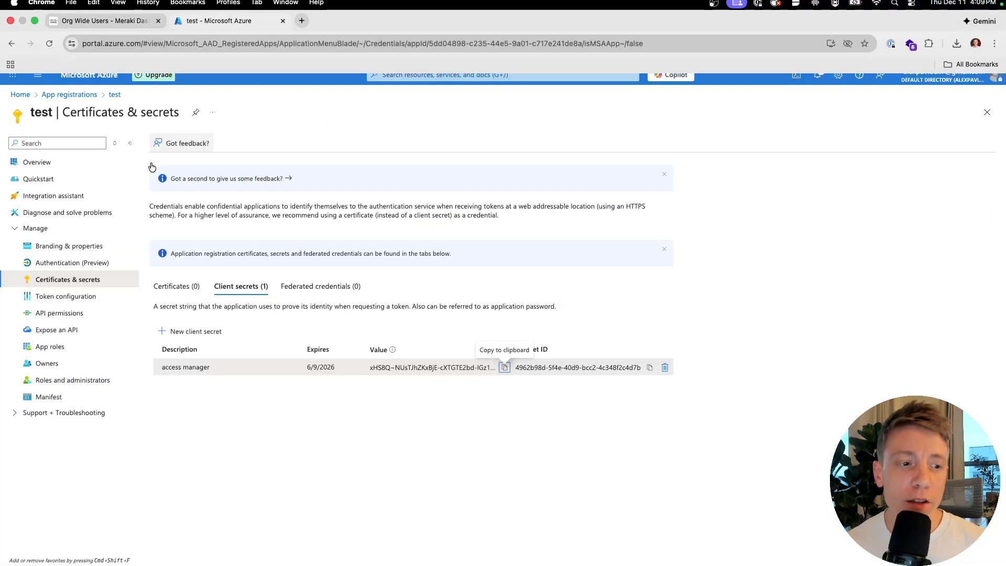
pyautogui.click(71, 312)
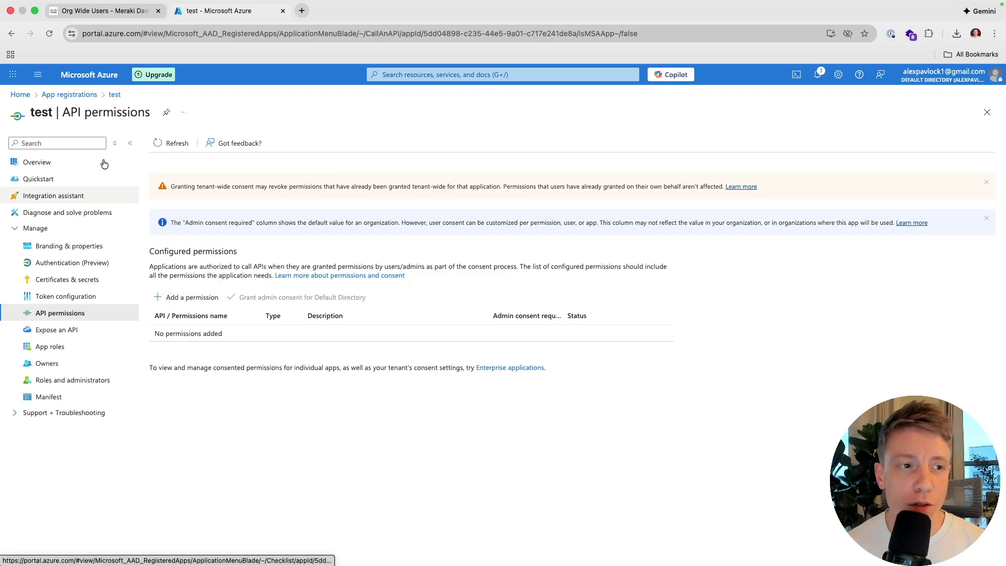
pyautogui.click(55, 96)
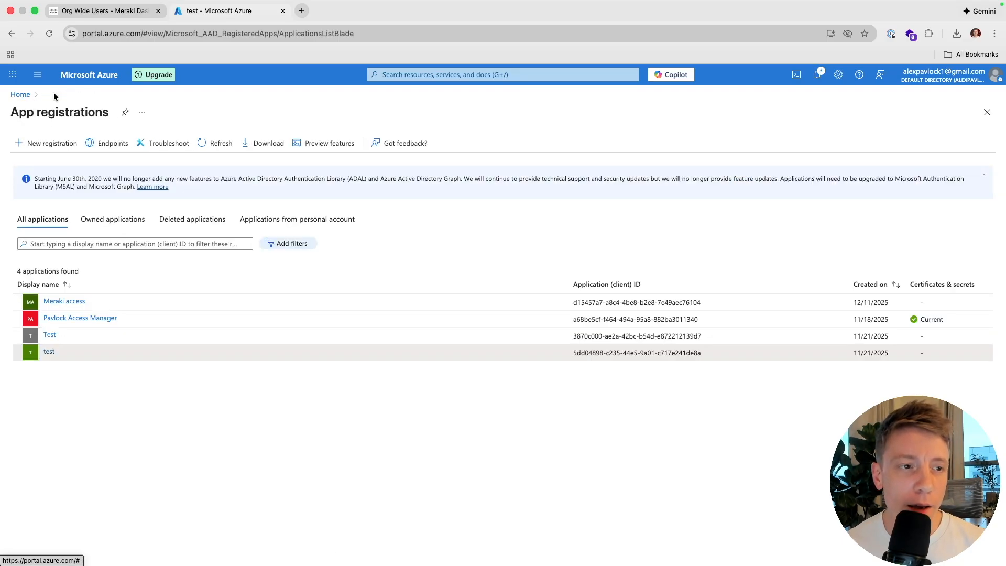
pyautogui.click(50, 335)
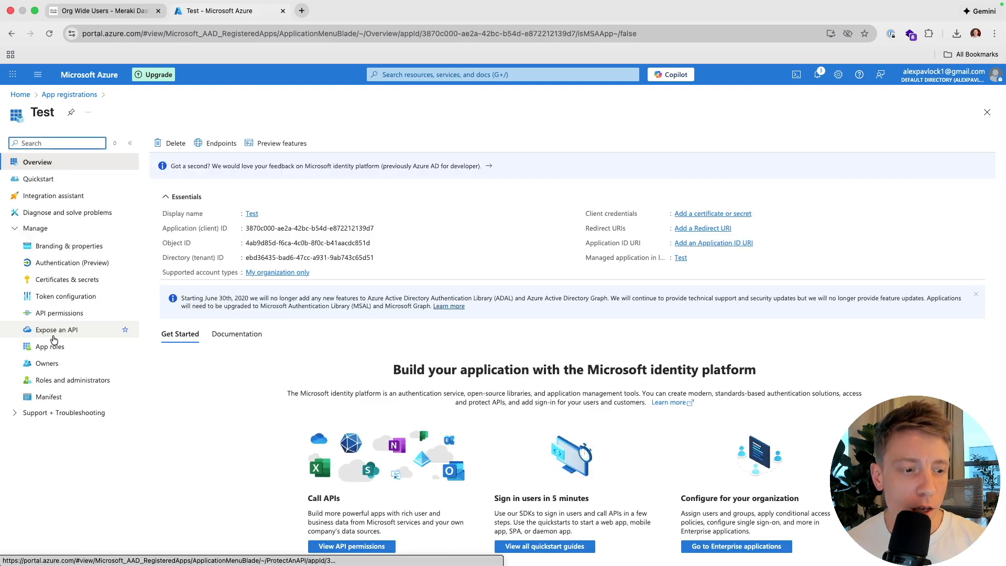
pyautogui.click(54, 316)
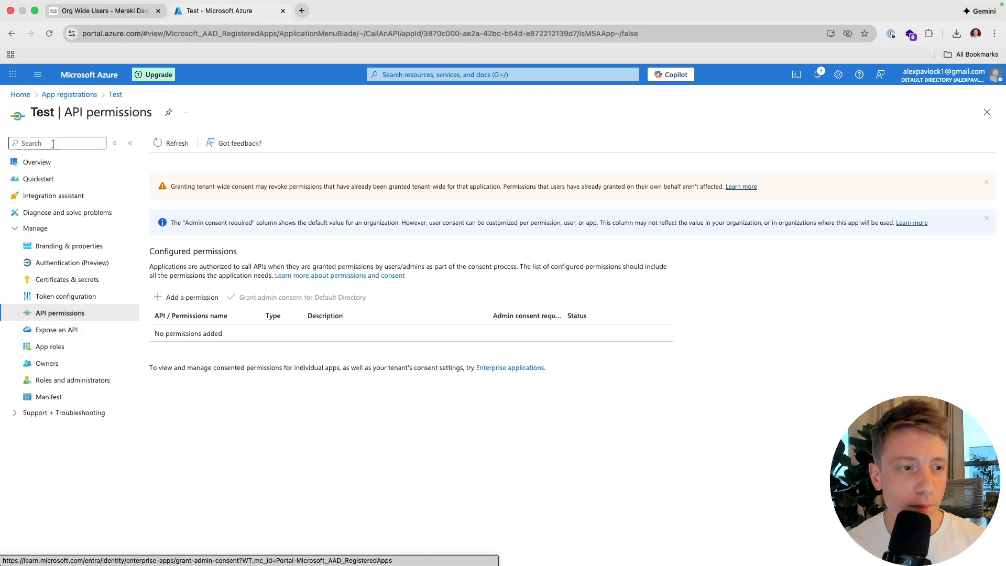
pyautogui.click(56, 96)
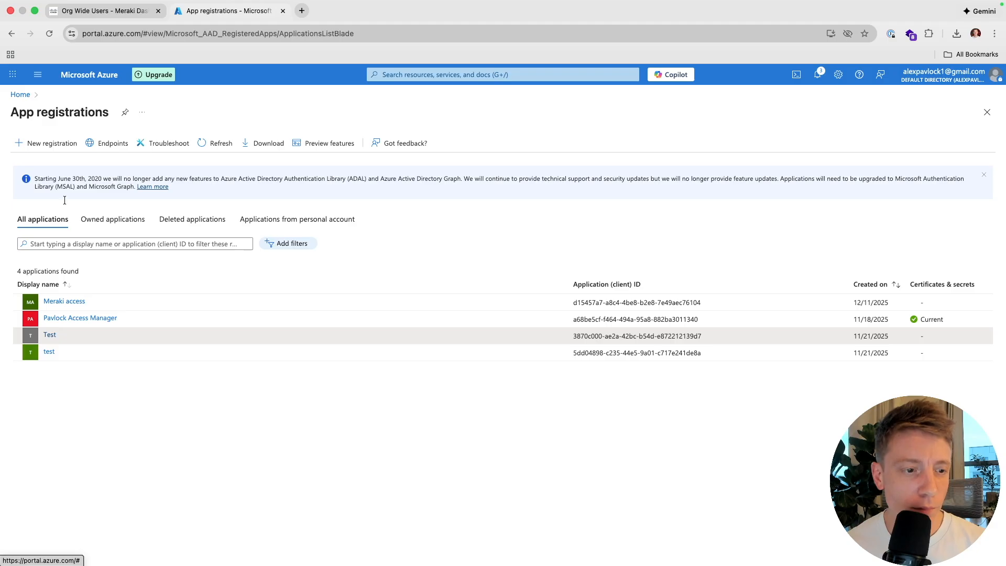
# Check the access manager app registration's API permissions and how Microsoft Graph application permissions are requested, without adding any
pyautogui.click(52, 318)
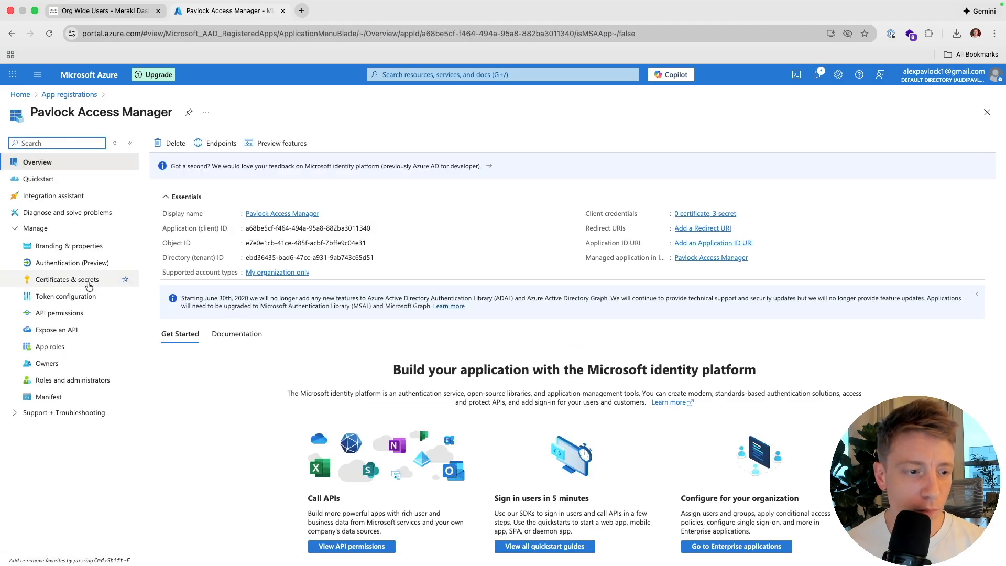
pyautogui.click(76, 315)
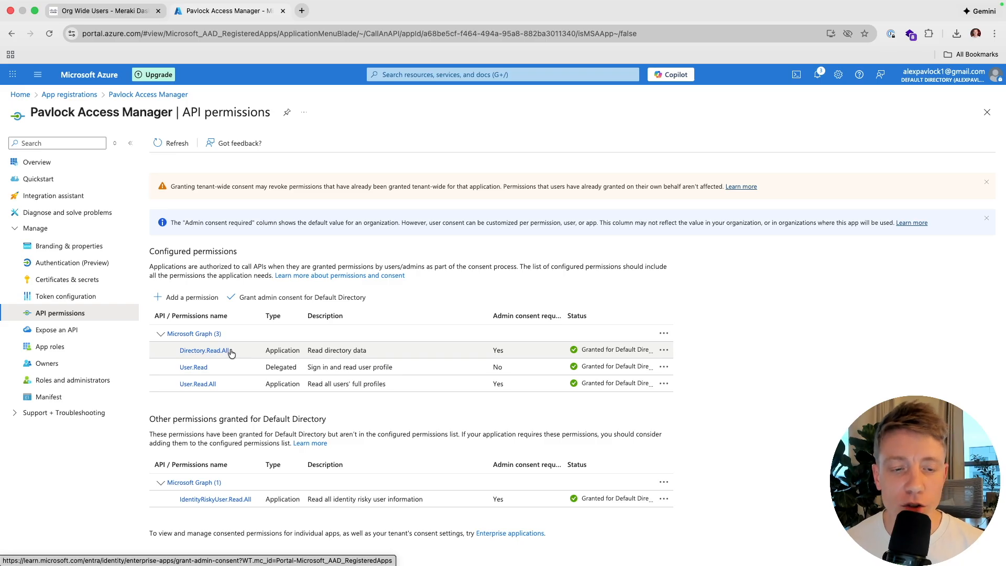
pyautogui.click(193, 302)
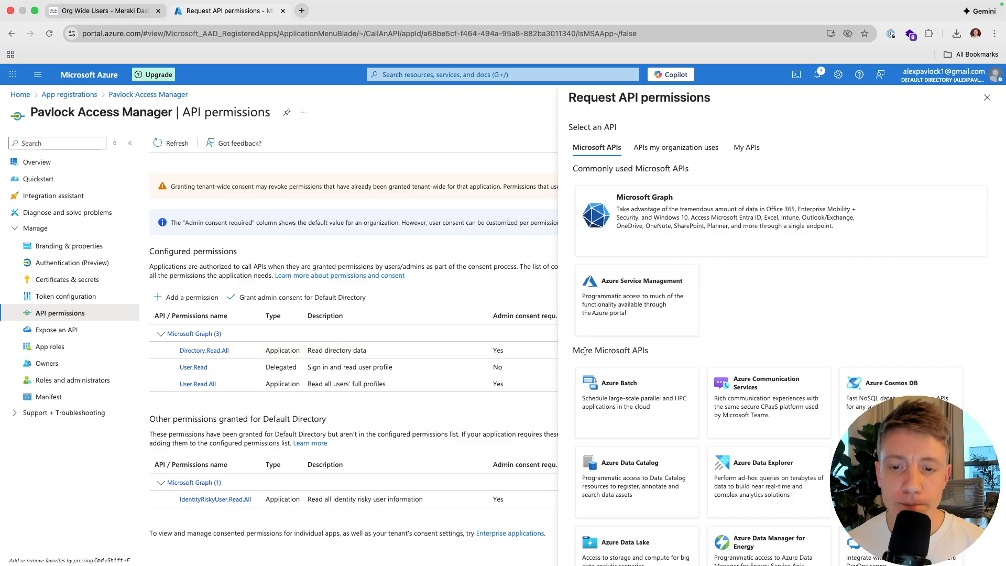
pyautogui.click(665, 213)
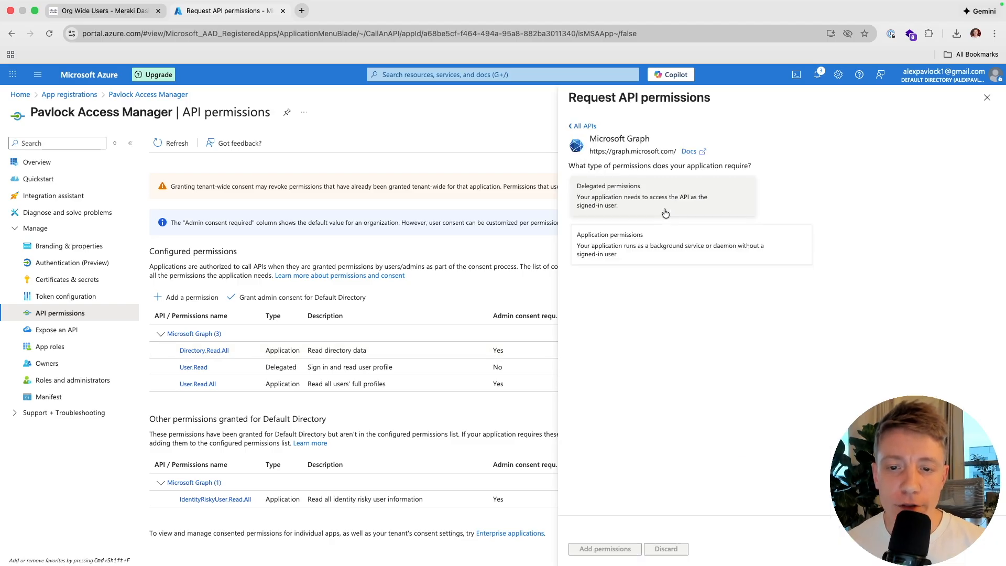
pyautogui.click(670, 249)
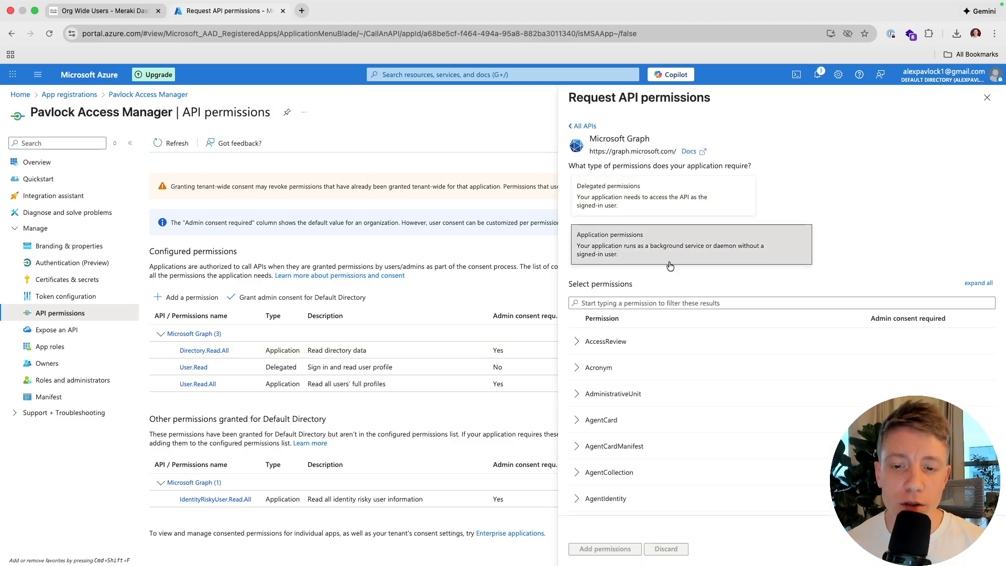
pyautogui.click(673, 304)
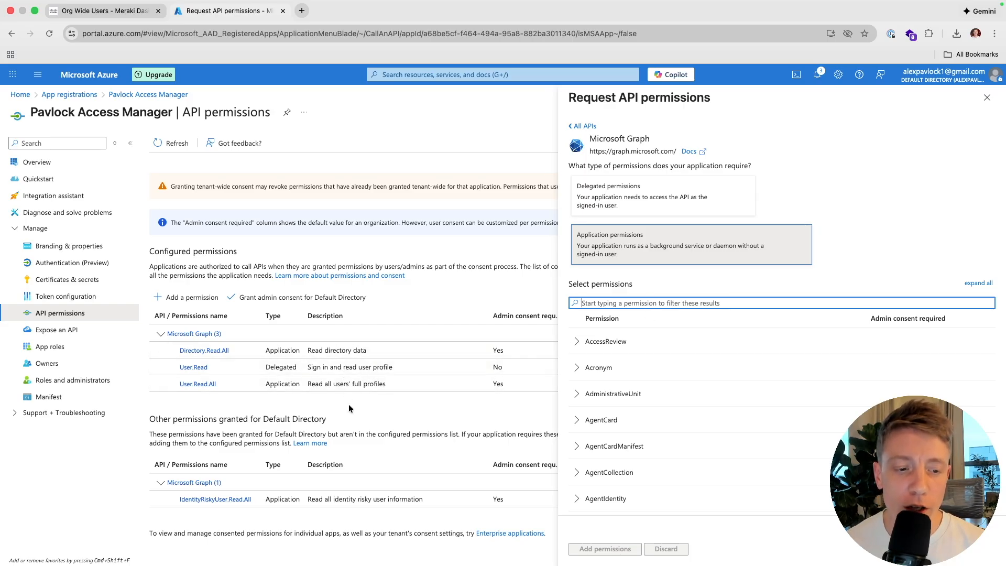
pyautogui.click(385, 349)
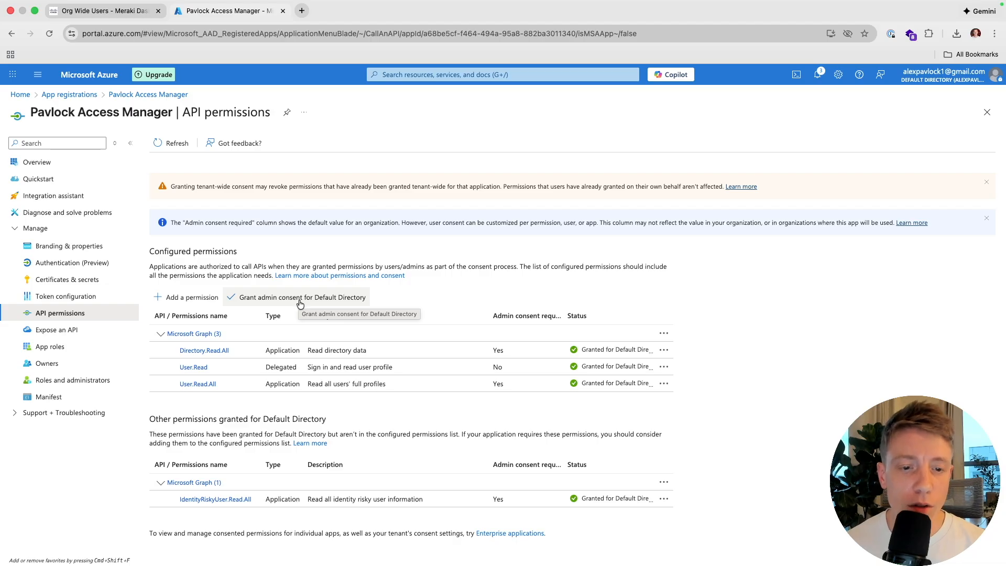
# Switch to the Meraki dashboard, leave the new Entra ID integration form and check the IdP sync status on the Access Manager users page
pyautogui.click(106, 19)
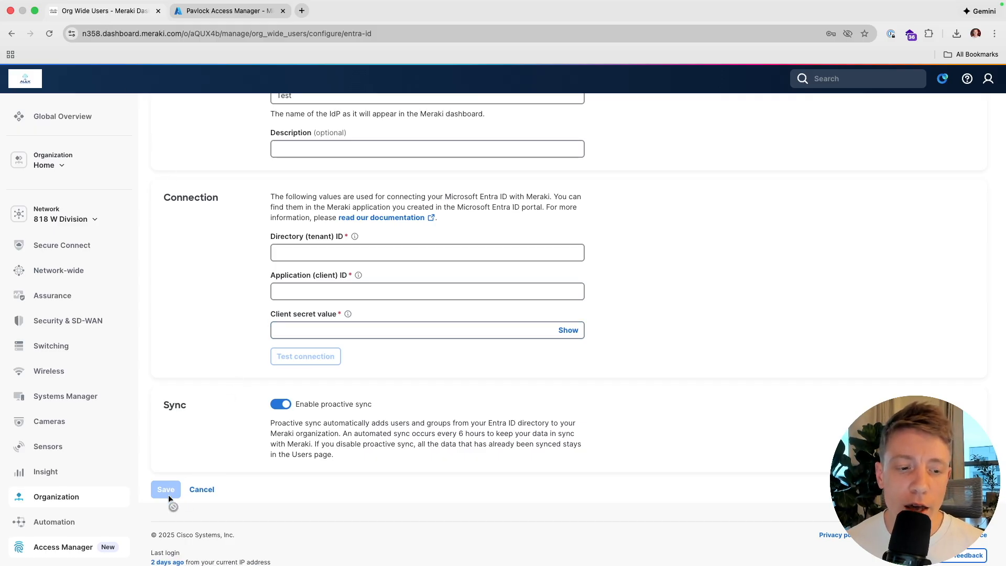
pyautogui.scroll(3, 172, 355)
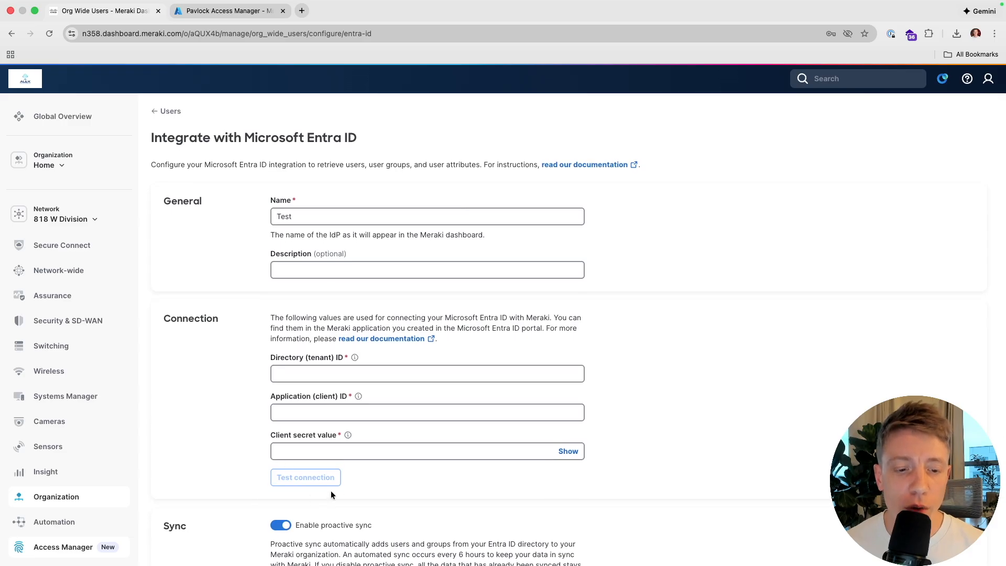
pyautogui.moveTo(101, 500)
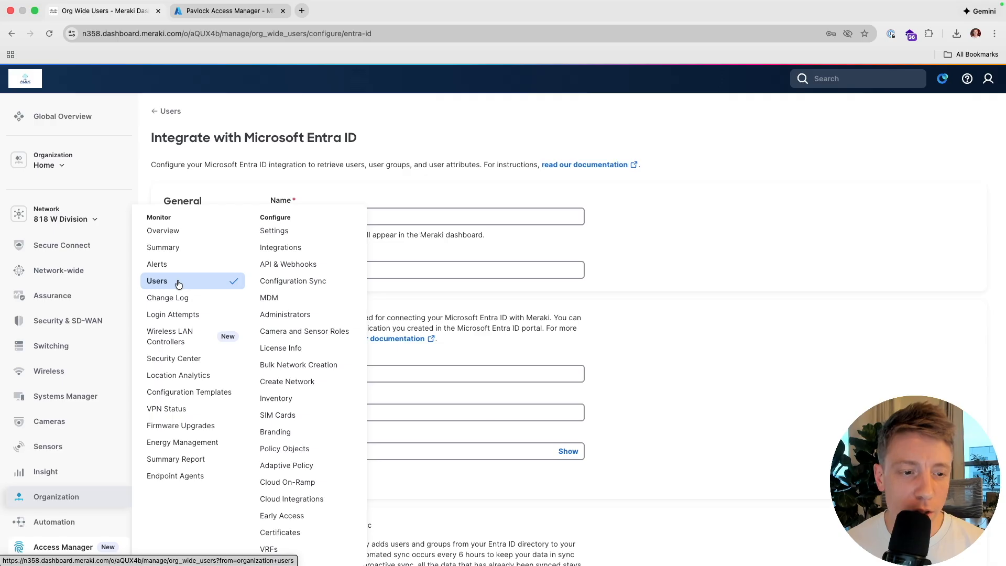
pyautogui.moveTo(73, 546)
pyautogui.click(309, 516)
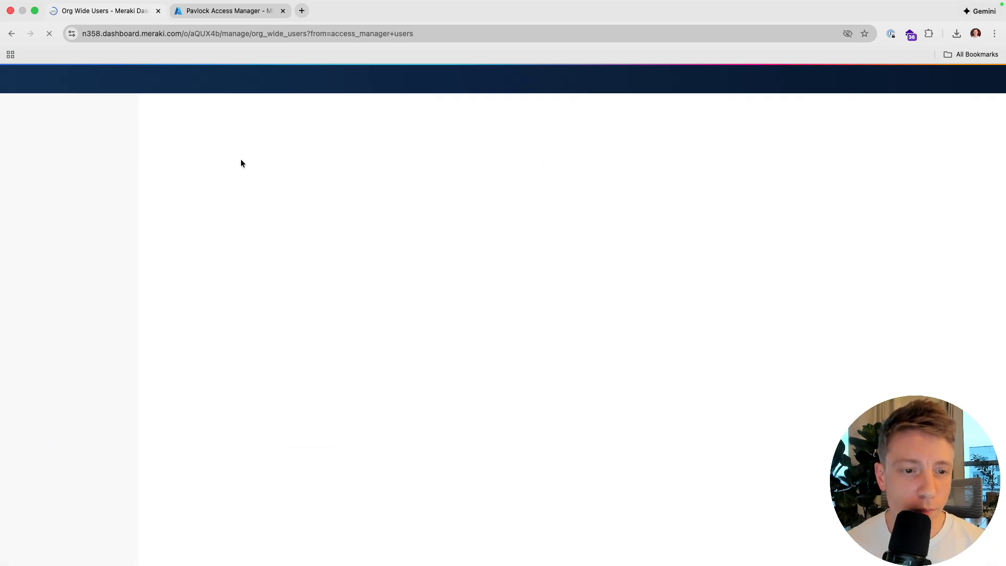
pyautogui.moveTo(517, 180)
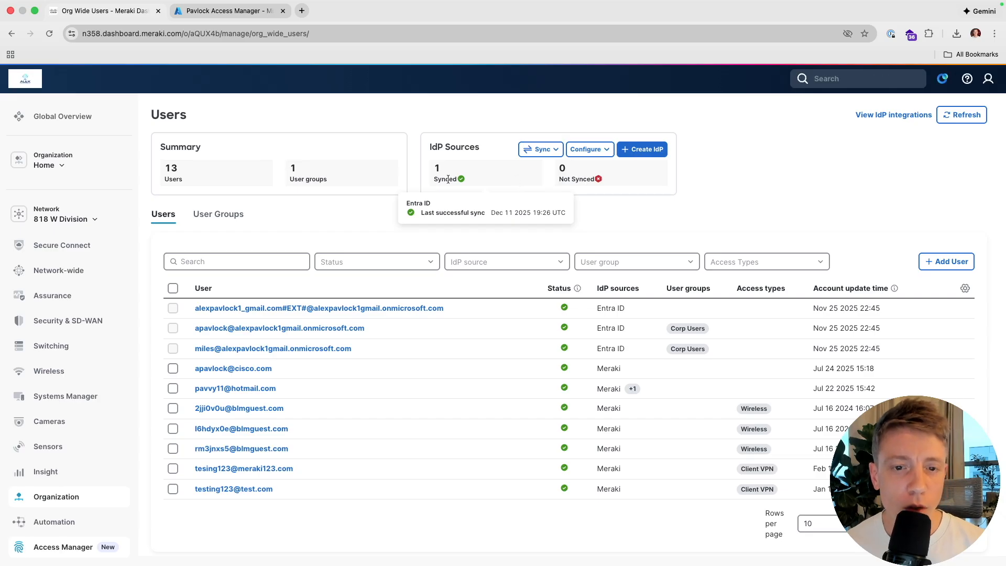
# Review the existing Entra ID integration's connection and sync configuration, and return to the users list
pyautogui.click(585, 149)
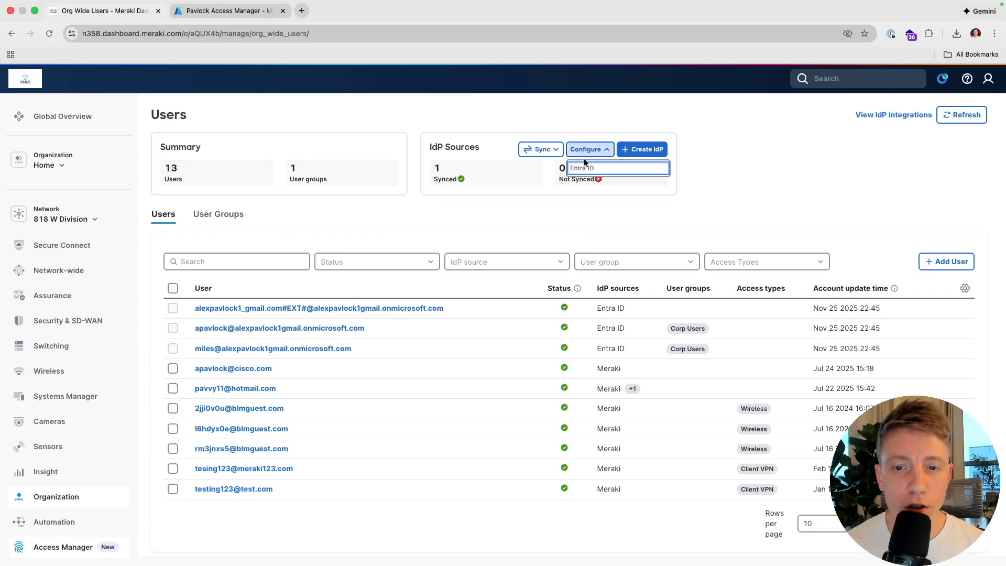
pyautogui.click(582, 167)
pyautogui.scroll(-4, 599, 250)
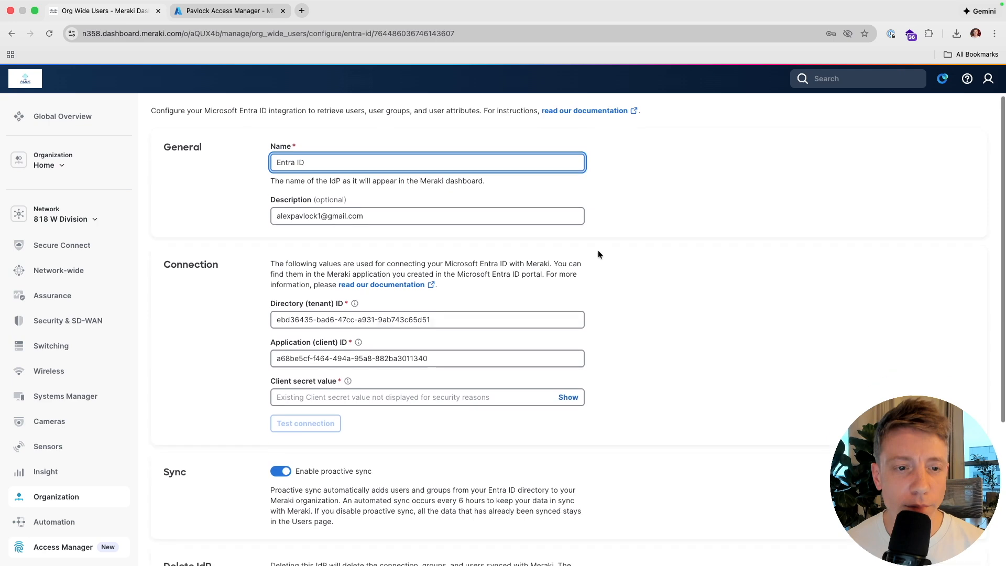
pyautogui.scroll(5, 600, 252)
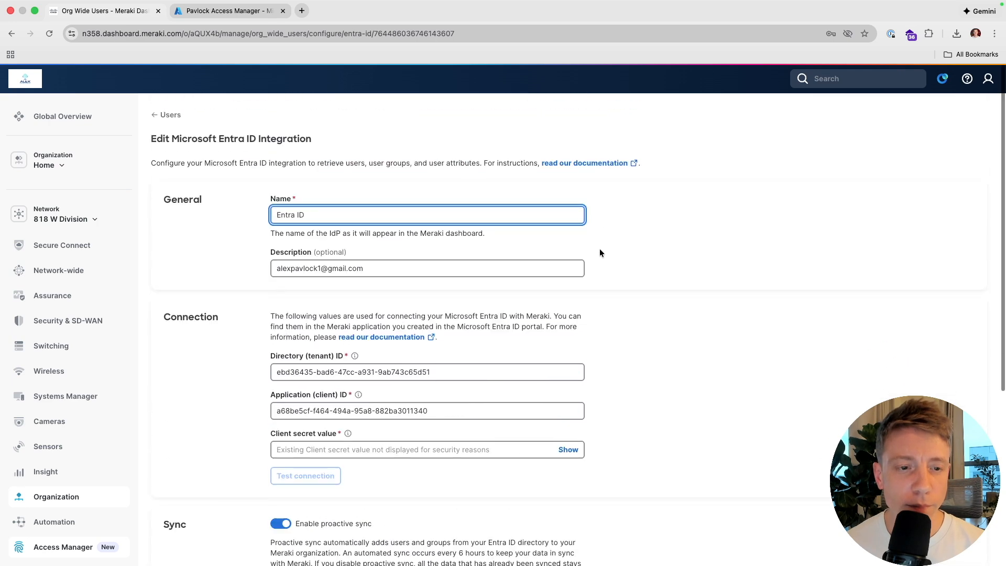
pyautogui.click(156, 111)
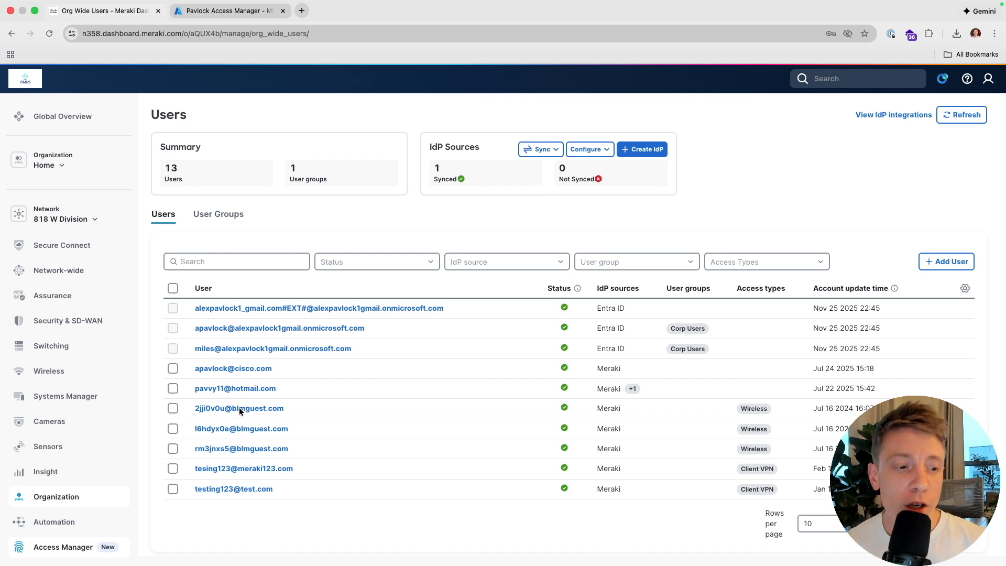
# Open the Wireless Cert Test profile in the Systems Manager settings
pyautogui.moveTo(87, 399)
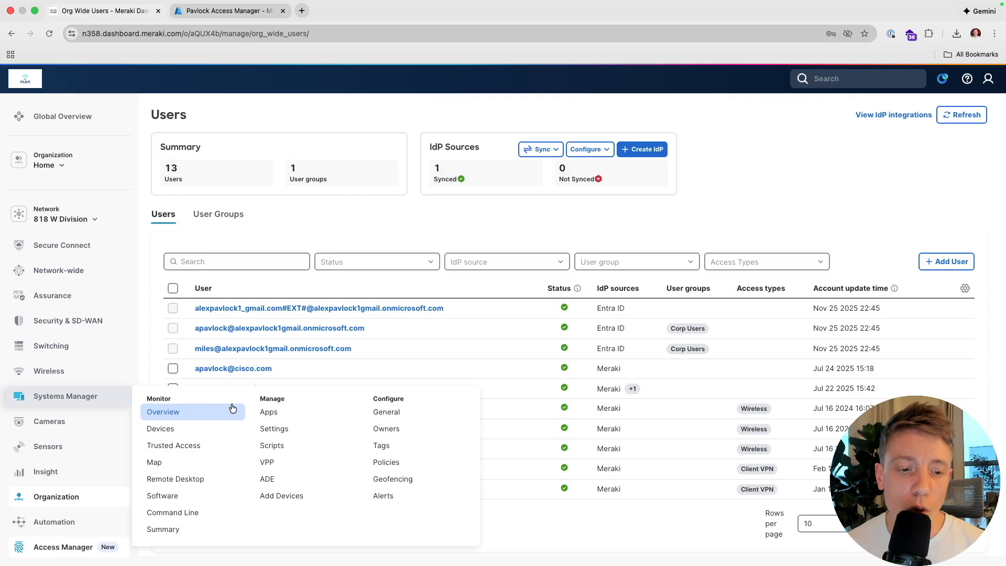
pyautogui.click(268, 432)
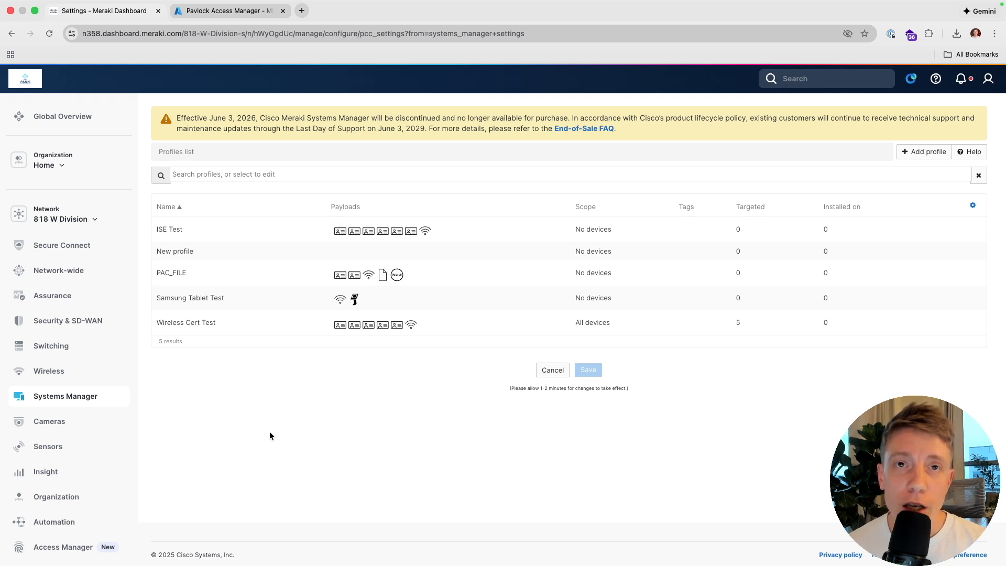
pyautogui.click(273, 322)
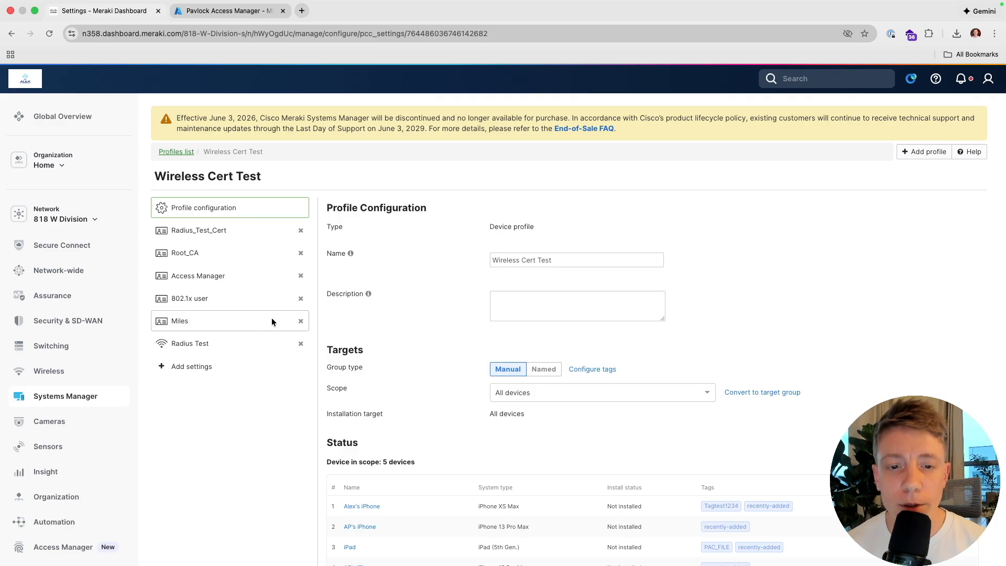
# Add a new Certificate payload to the Wireless Cert Test profile
pyautogui.click(229, 278)
pyautogui.click(213, 372)
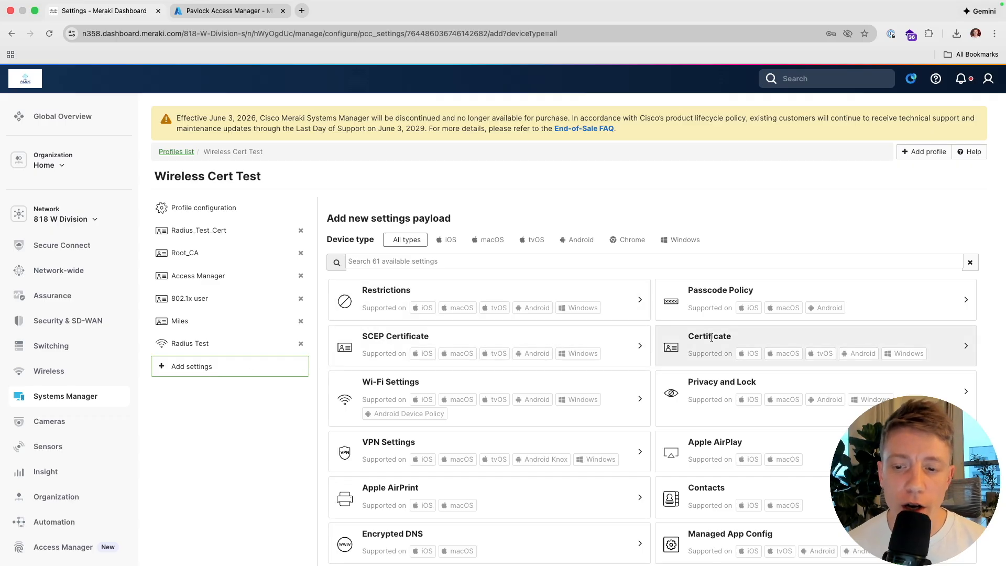
pyautogui.click(691, 340)
# Examine the profile's Access Manager and 802.1x user certificates, including the CertStore options for the Access Manager certificate
pyautogui.click(233, 297)
pyautogui.click(227, 276)
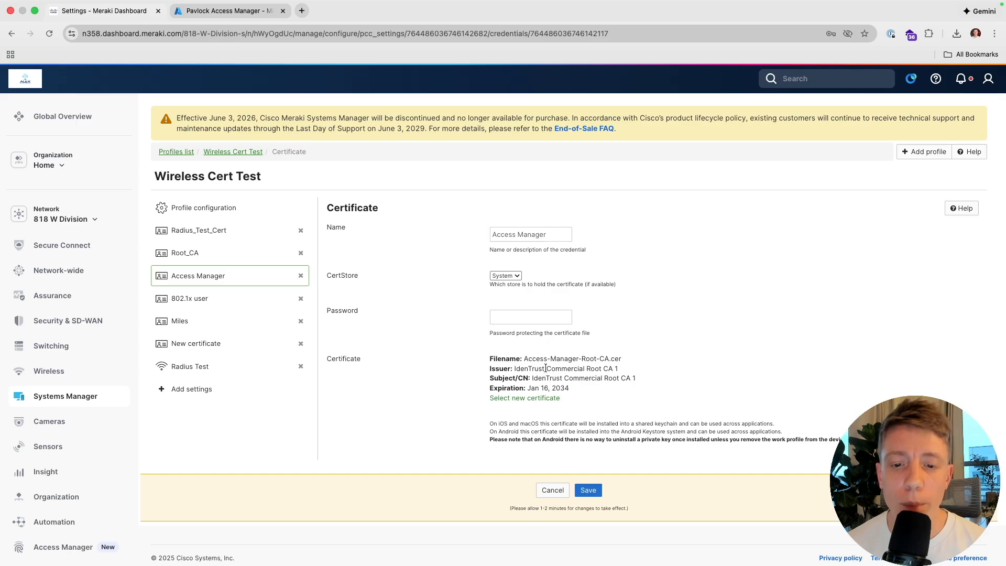
pyautogui.click(504, 276)
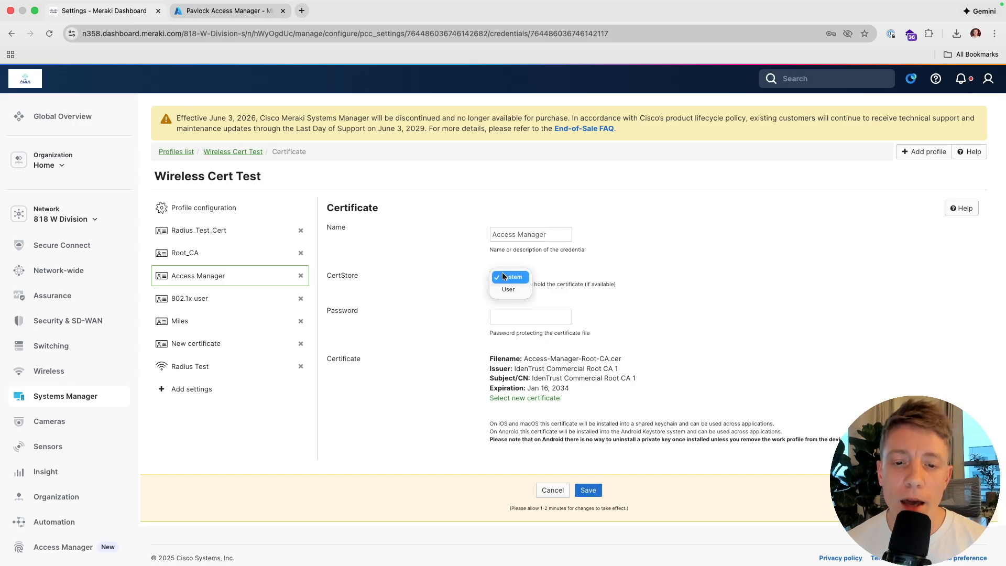
pyautogui.click(479, 272)
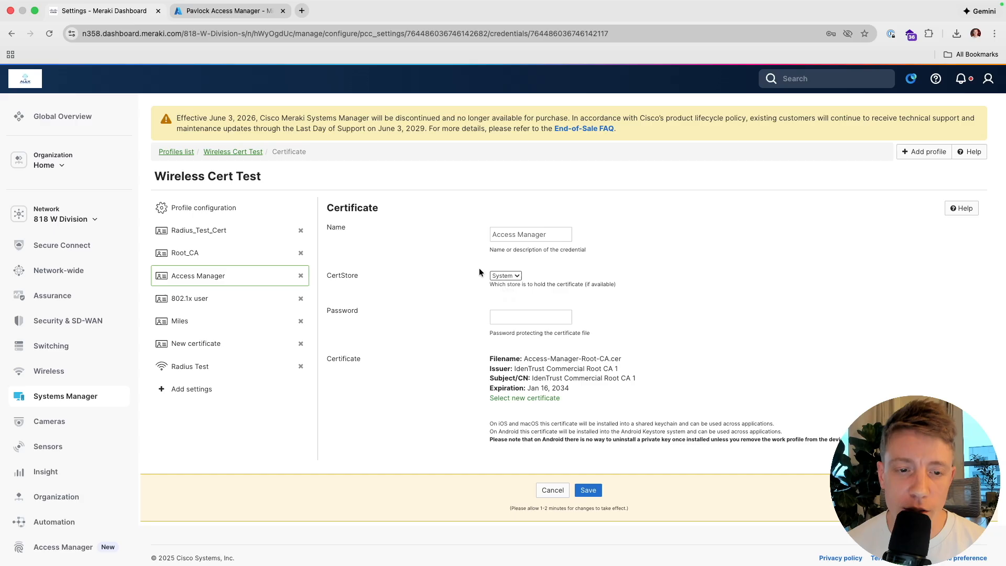
pyautogui.click(241, 304)
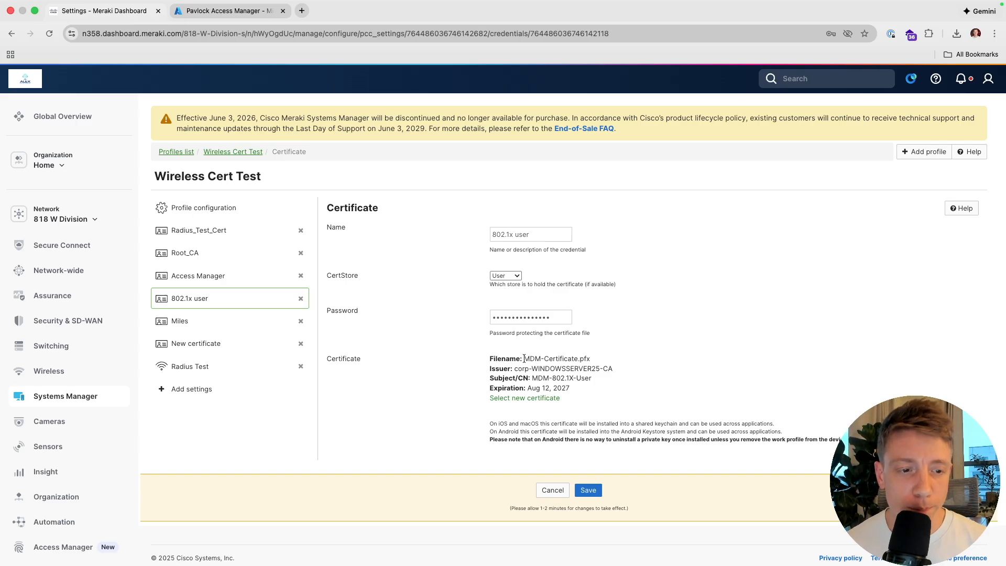
# Examine the Radius Test Wi-Fi payload's SSID options, WPA2 Enterprise security and accepted EAP types
pyautogui.click(201, 364)
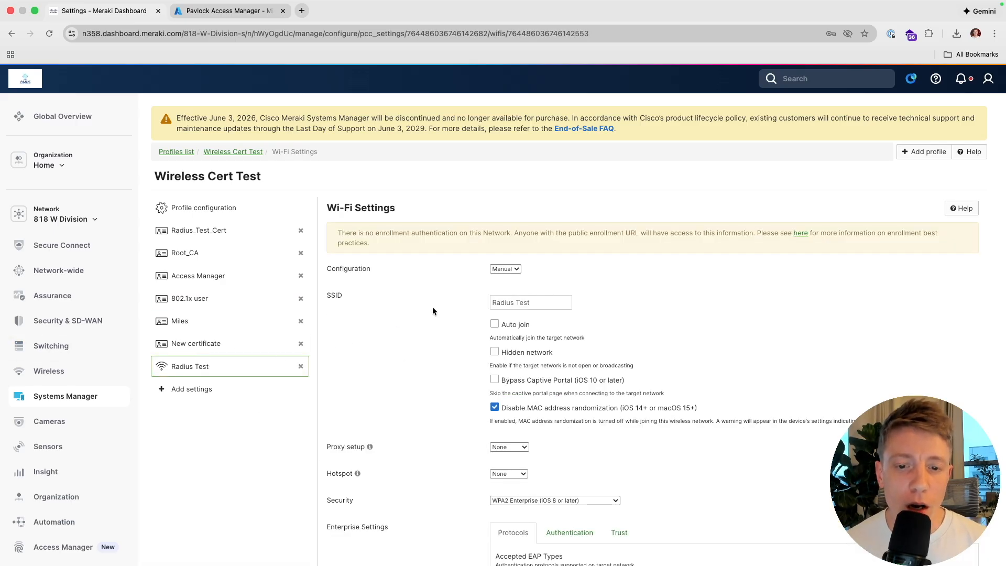
pyautogui.scroll(-3, 432, 311)
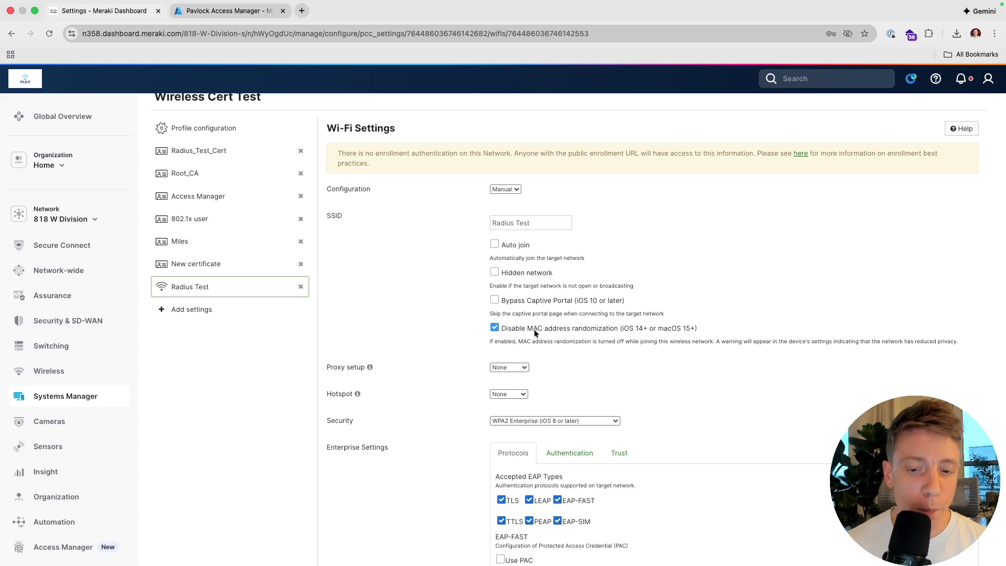
pyautogui.scroll(-2, 479, 402)
pyautogui.click(524, 377)
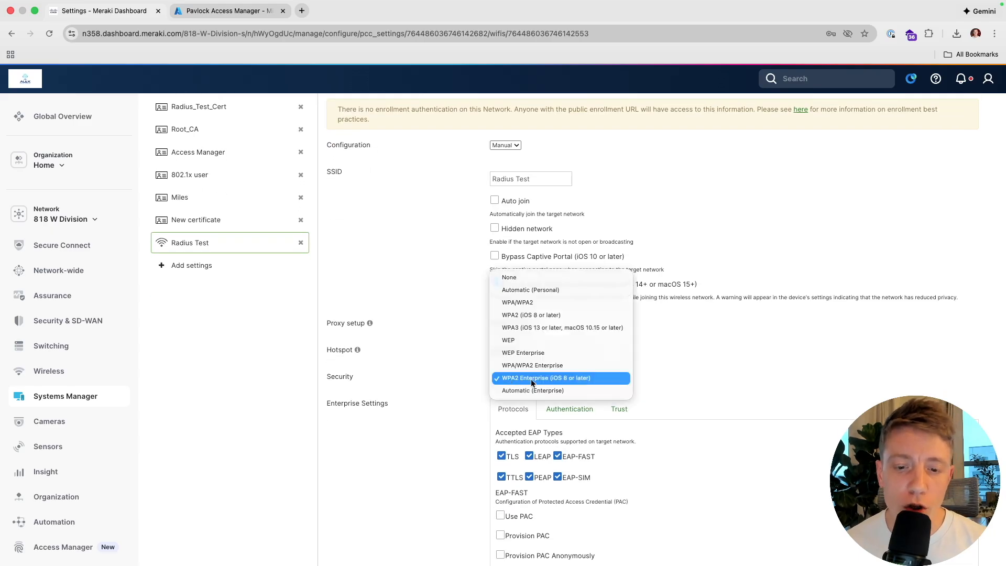
pyautogui.click(532, 378)
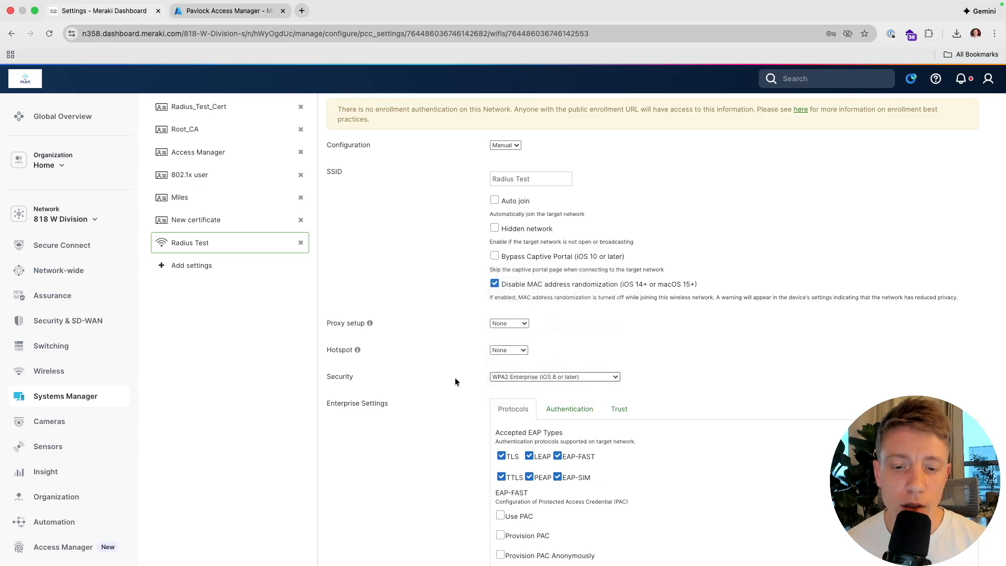
pyautogui.scroll(-5, 455, 377)
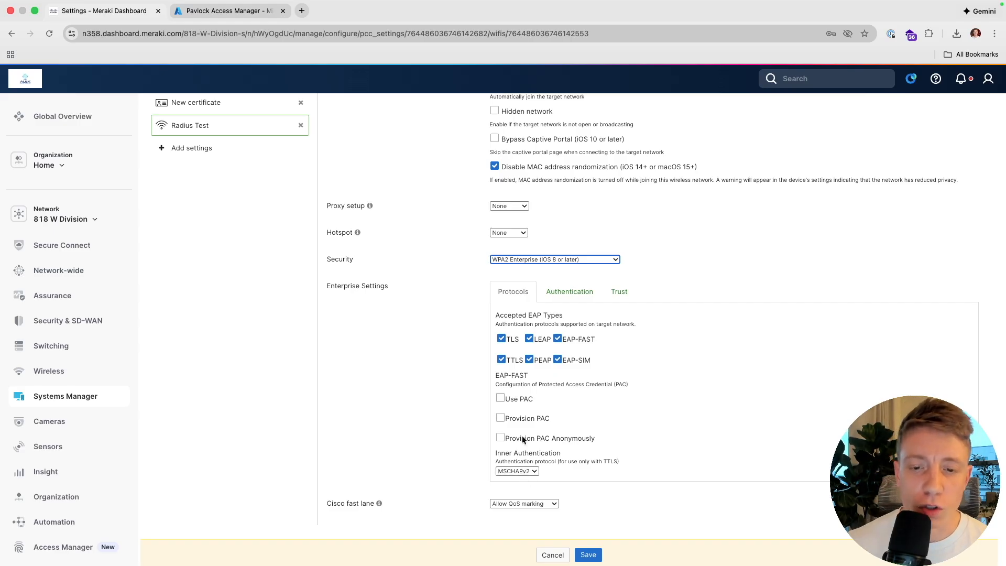
# Examine the Radius Test enterprise authentication identity certificate, the trusted certificates and the eap.meraki.com trusted server domain name
pyautogui.click(565, 293)
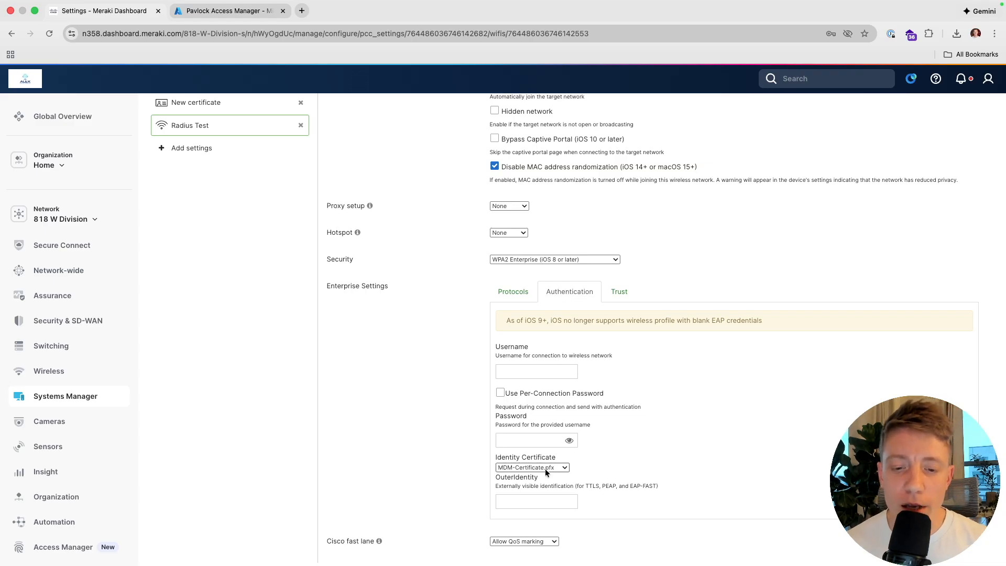
pyautogui.scroll(3, 280, 239)
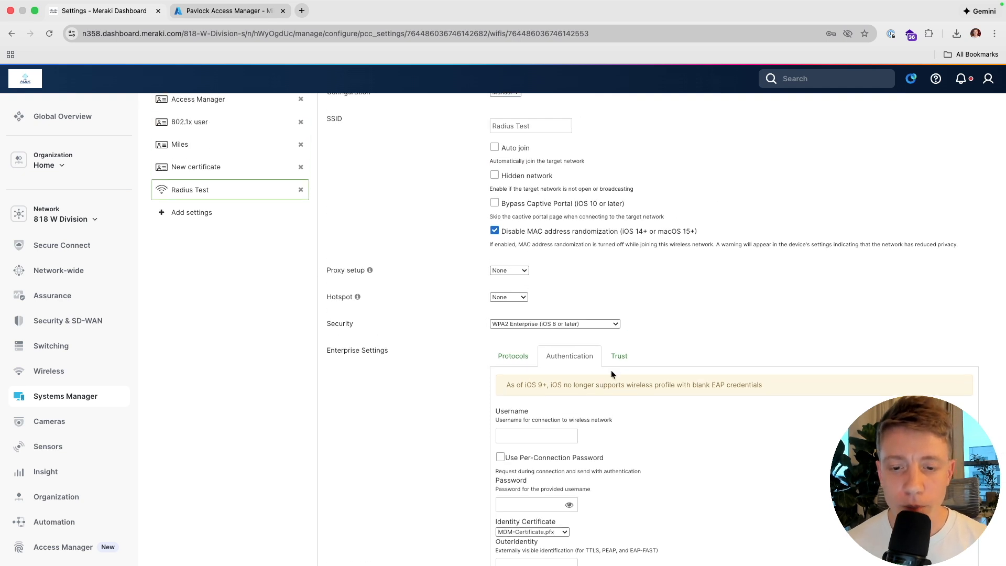
pyautogui.scroll(-2, 612, 369)
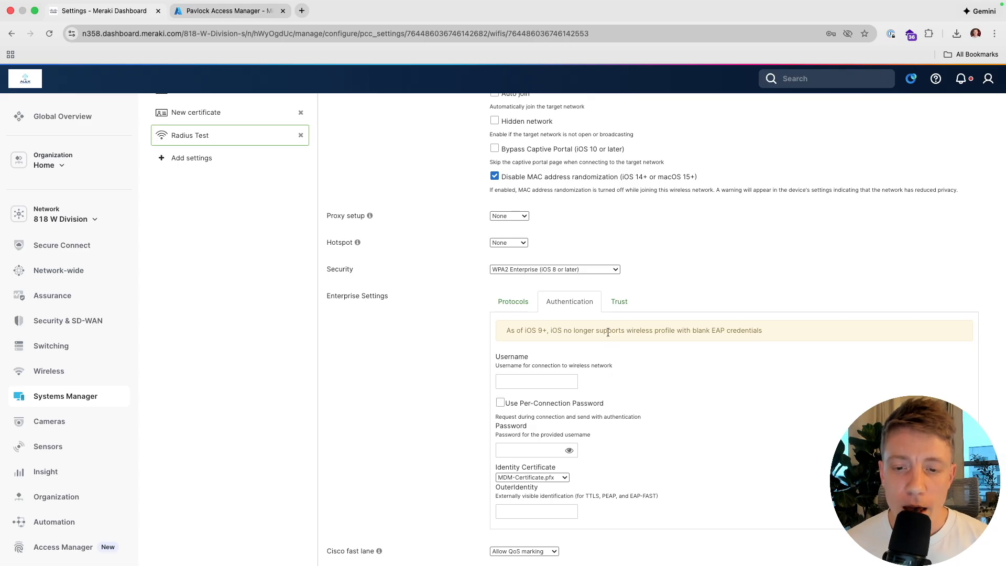
pyautogui.click(614, 304)
pyautogui.click(578, 309)
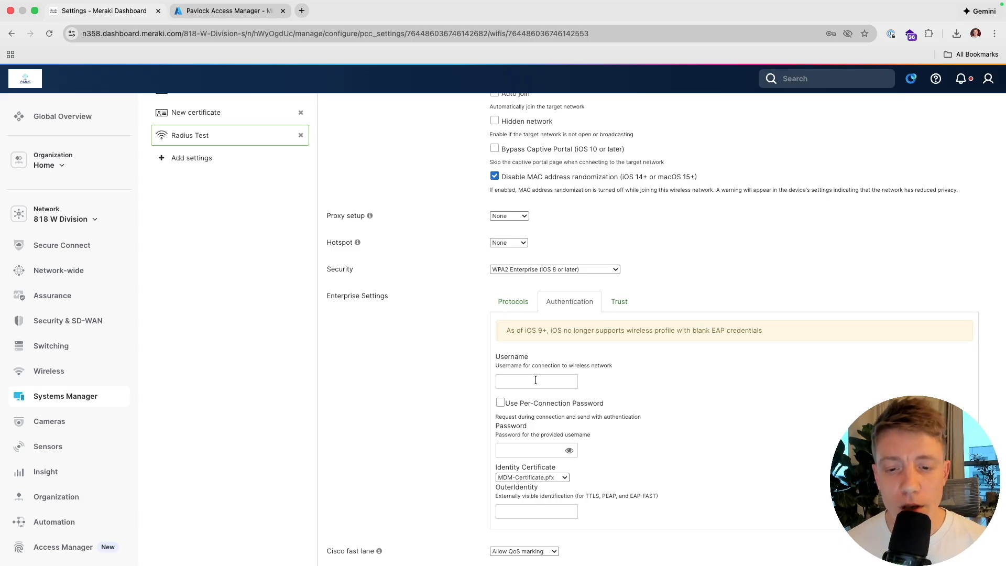
pyautogui.click(619, 300)
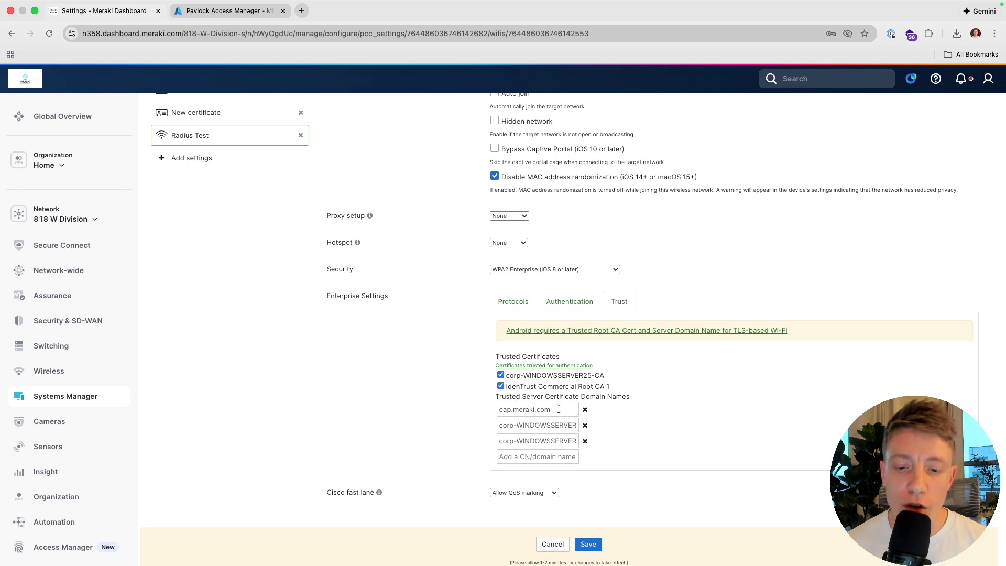
pyautogui.moveTo(559, 409); pyautogui.dragTo(497, 414)
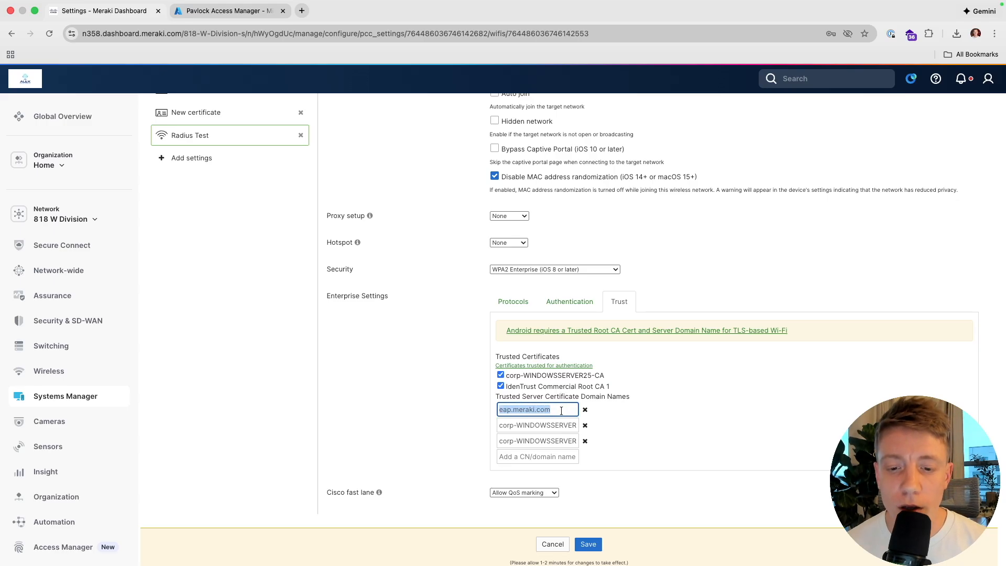
# Save the Radius Test Wi-Fi settings in the Wireless Cert Test profile
pyautogui.click(581, 394)
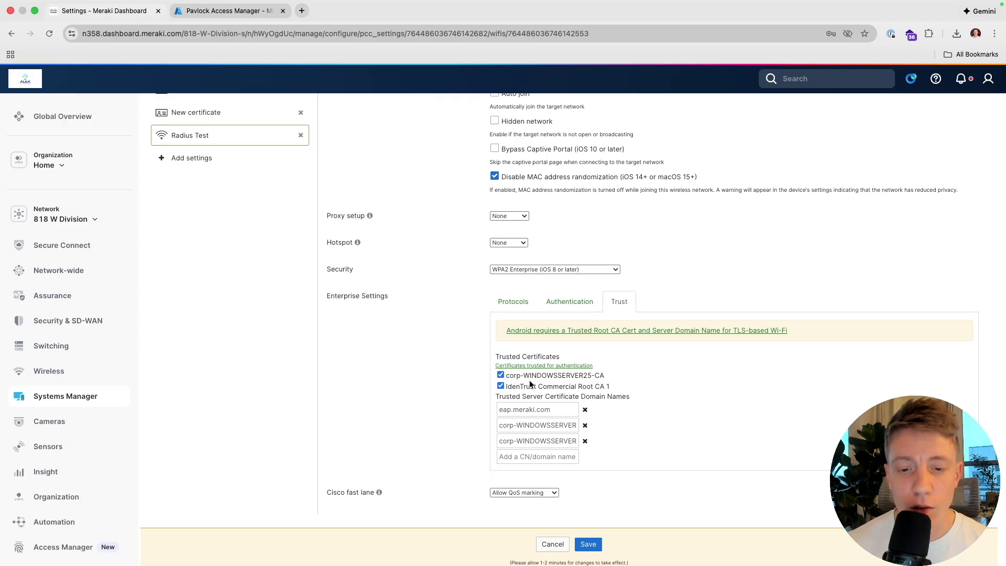
pyautogui.click(600, 547)
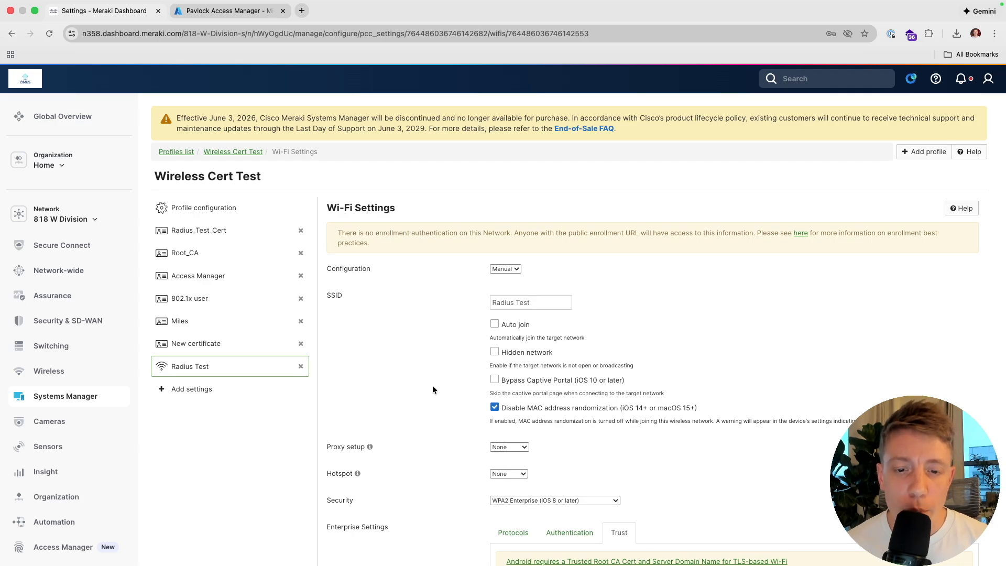
pyautogui.scroll(-1, 432, 389)
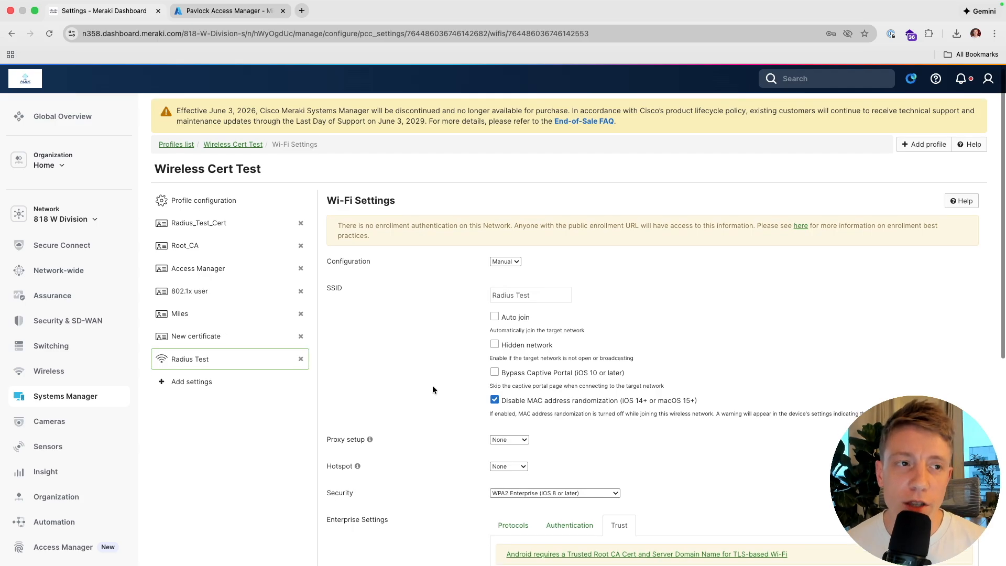
# Switch to System Settings and examine the Wi-Fi connection's 802.1X profile, including its authentication, wireless network, trusted certificates and trusted servers
pyautogui.hotkey('ctrl', 'Left')
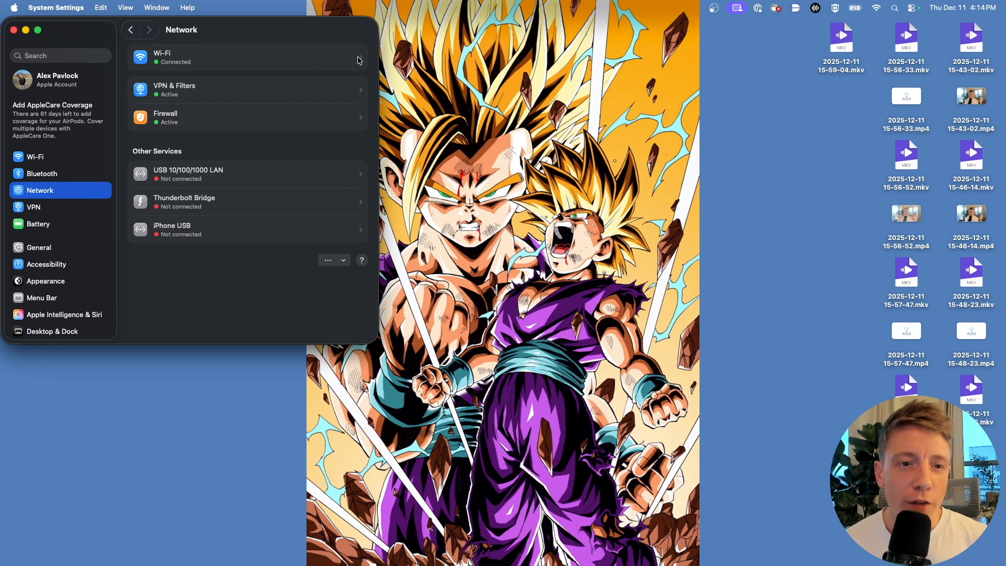
pyautogui.click(239, 61)
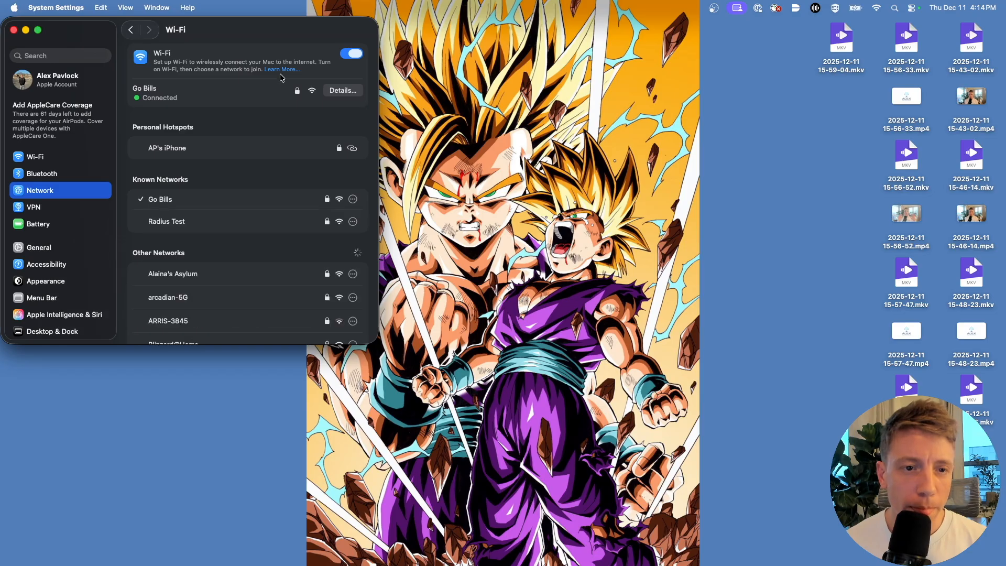
pyautogui.click(338, 91)
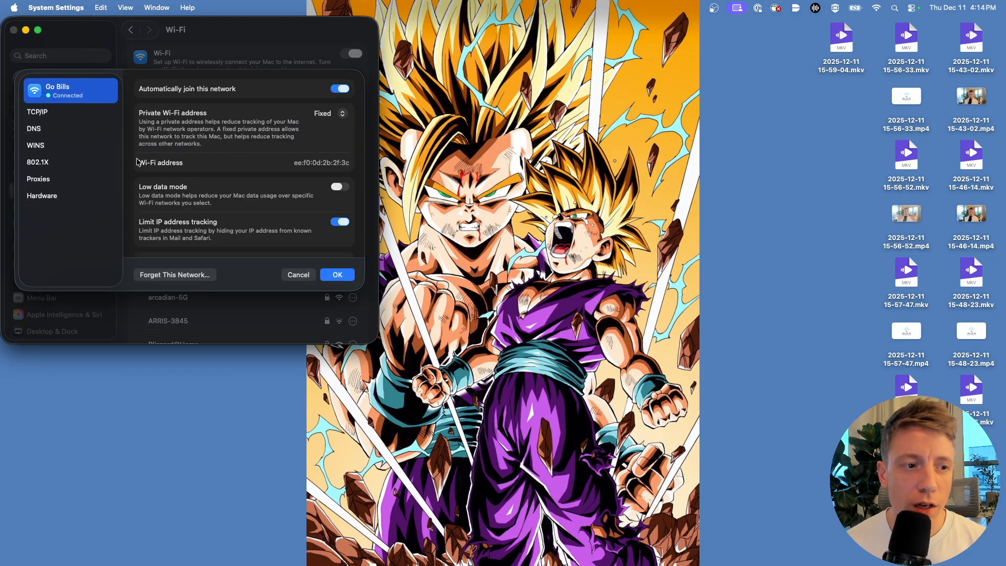
pyautogui.click(46, 166)
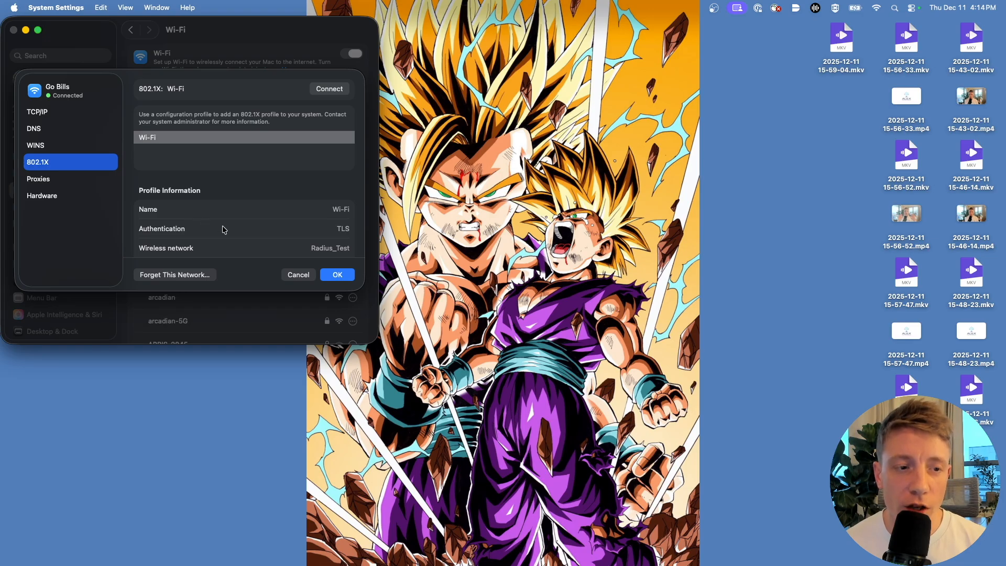
pyautogui.click(209, 139)
pyautogui.scroll(-3, 209, 141)
pyautogui.scroll(-3, 209, 141)
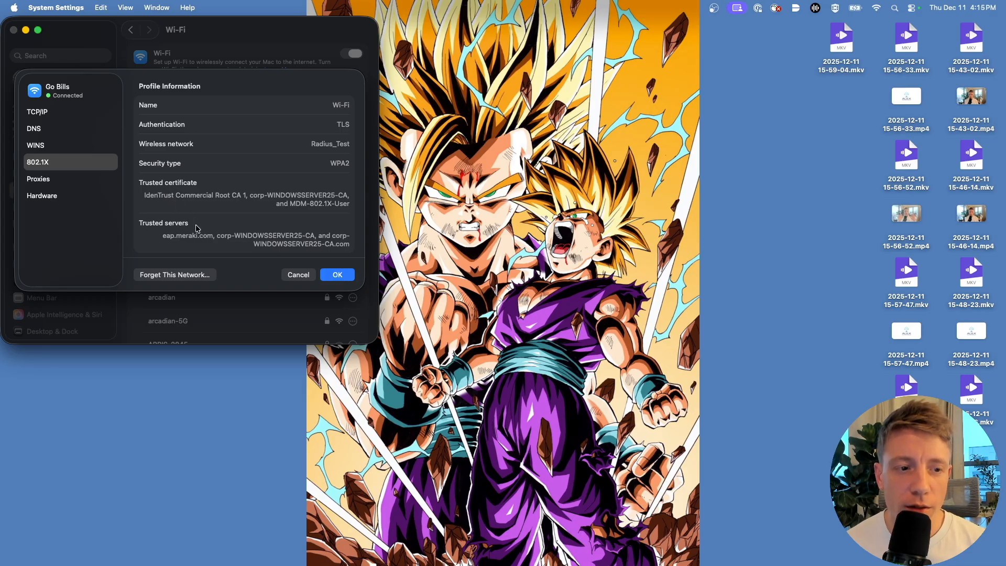
pyautogui.scroll(-1, 201, 235)
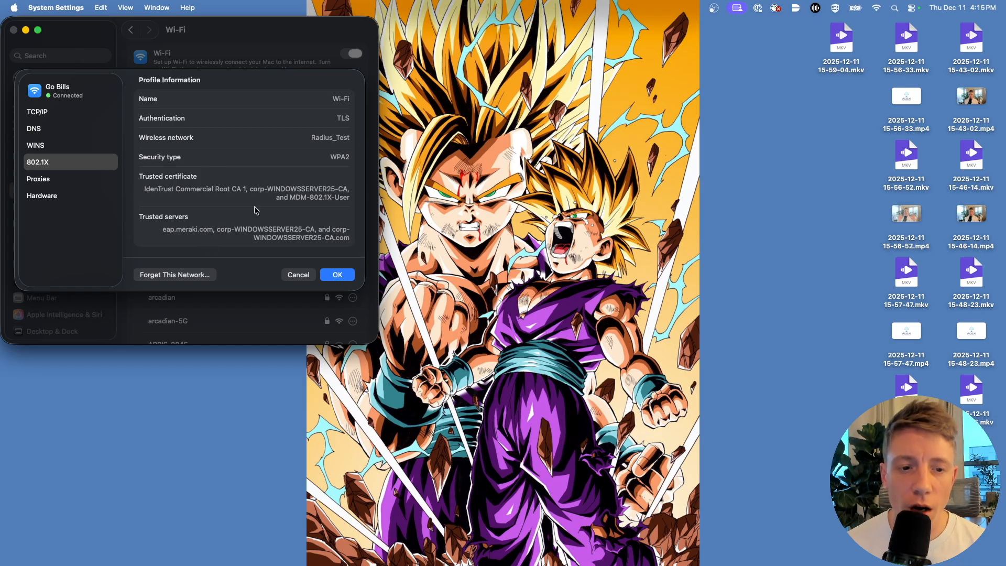
pyautogui.click(337, 275)
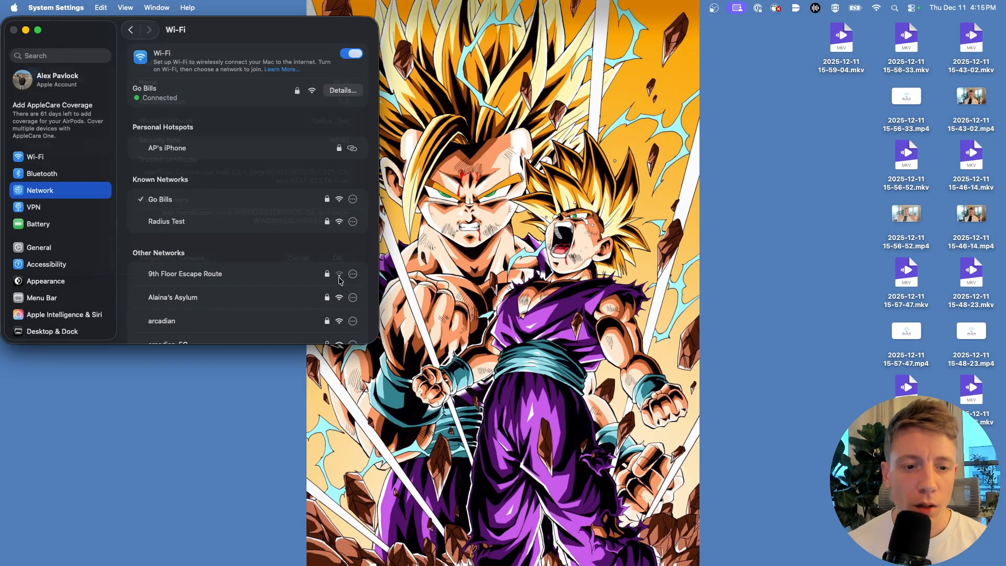
# Return to the Meraki dashboard in Chrome and open Access Manager's Access Rules, leaving the profile page without saving further changes
pyautogui.hotkey('ctrl', 'Right')
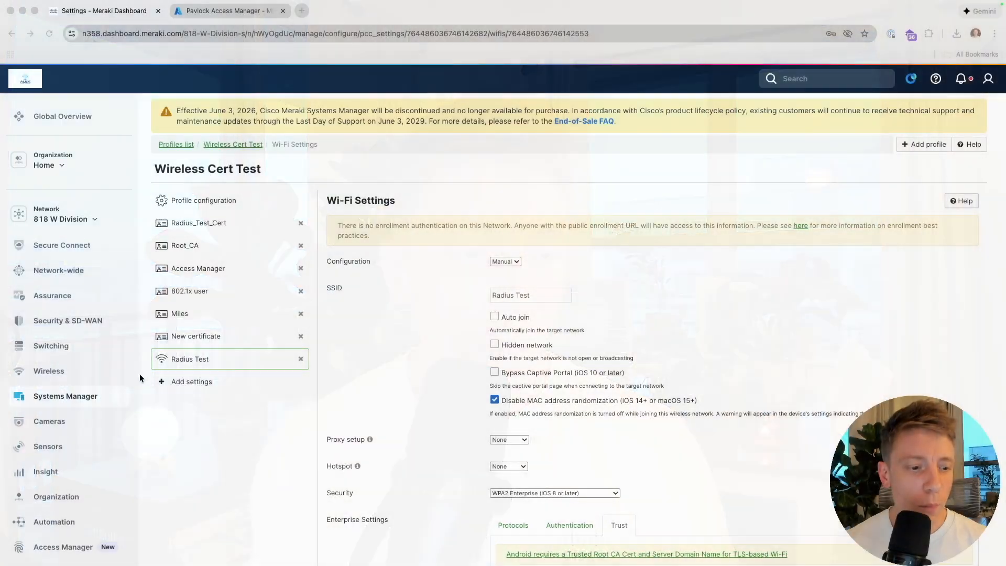
pyautogui.moveTo(61, 548)
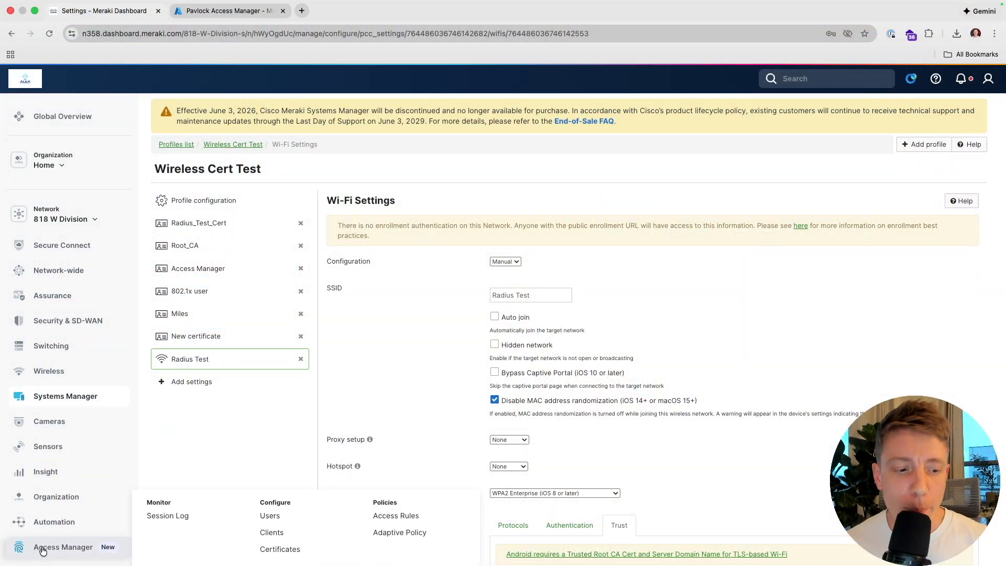
pyautogui.click(398, 518)
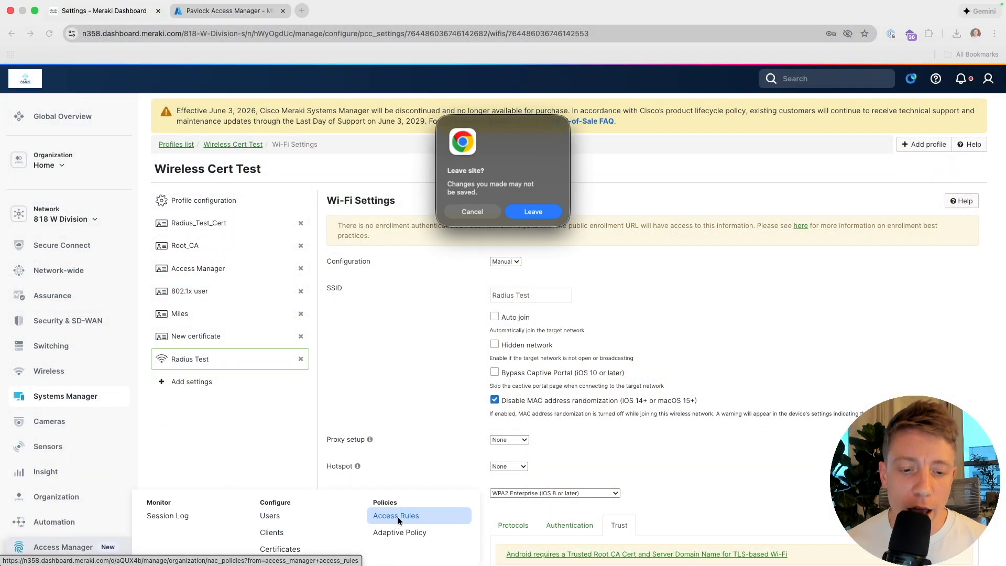
pyautogui.click(536, 212)
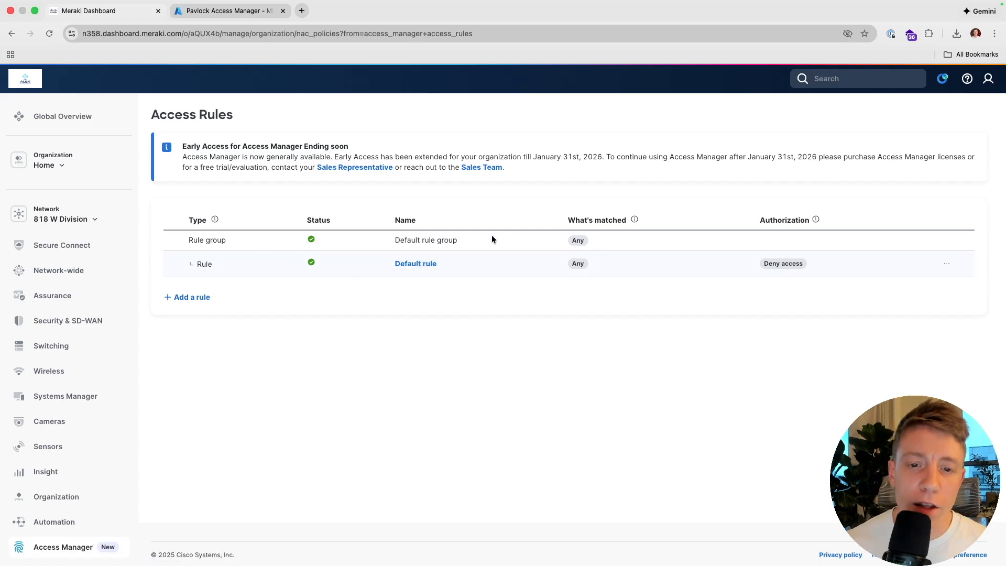
# Add an access rule named Cert Based and enable it
pyautogui.click(190, 302)
pyautogui.click(856, 148)
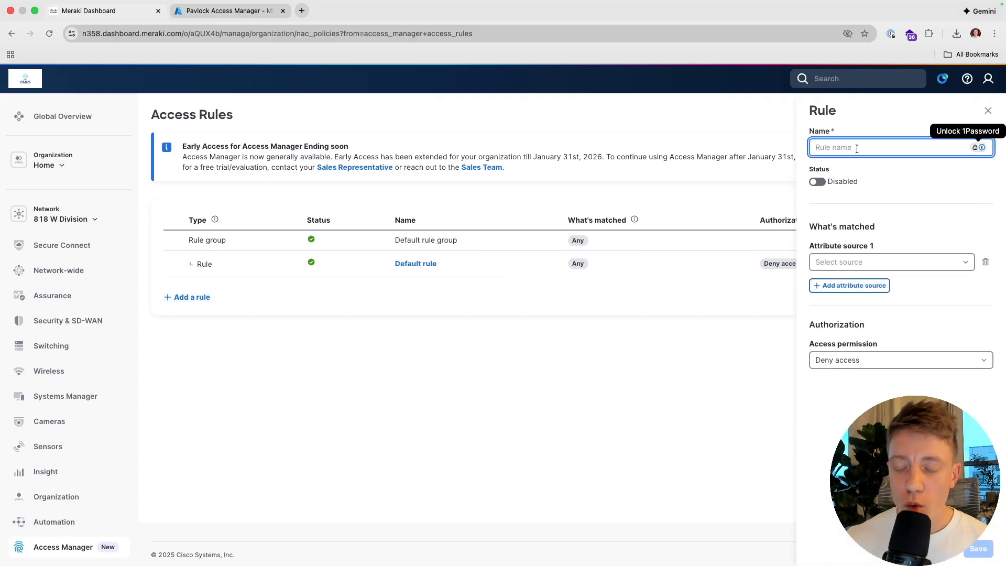
pyautogui.write('Cert')
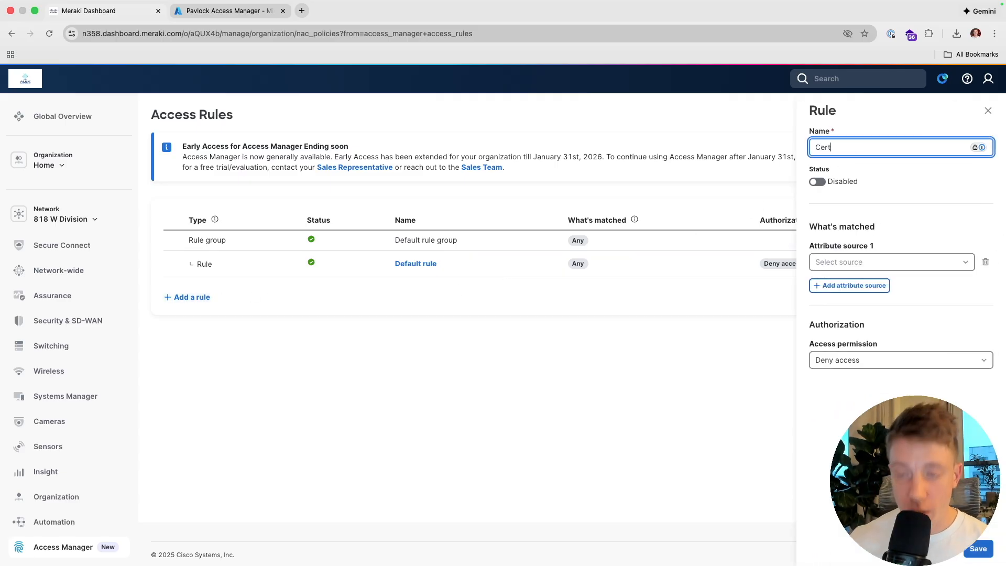
pyautogui.write(' Based')
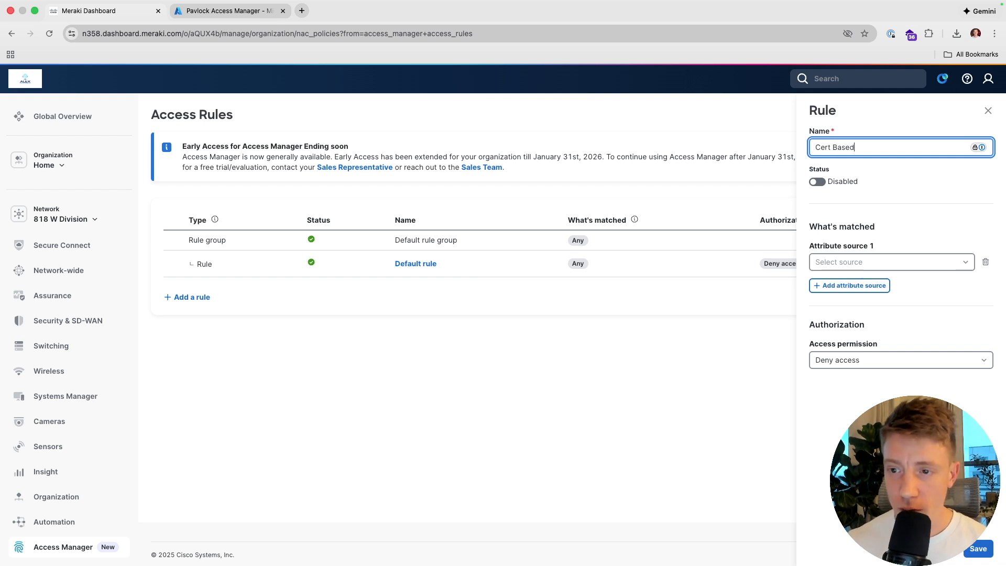
pyautogui.click(817, 182)
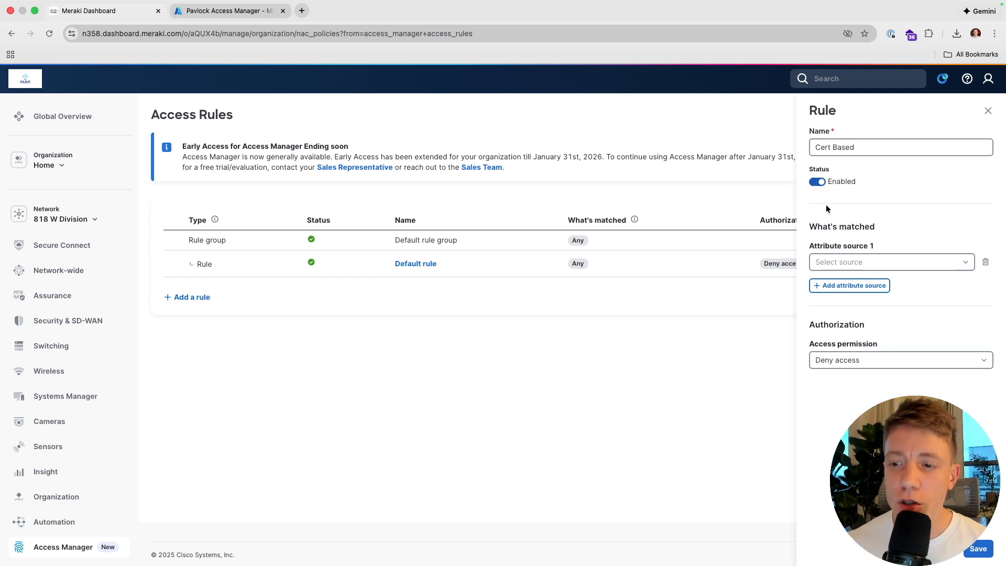
# Match the rule on the Endpoint certificate source, using the Issuer - Common Name attribute with the Contains operator
pyautogui.click(839, 262)
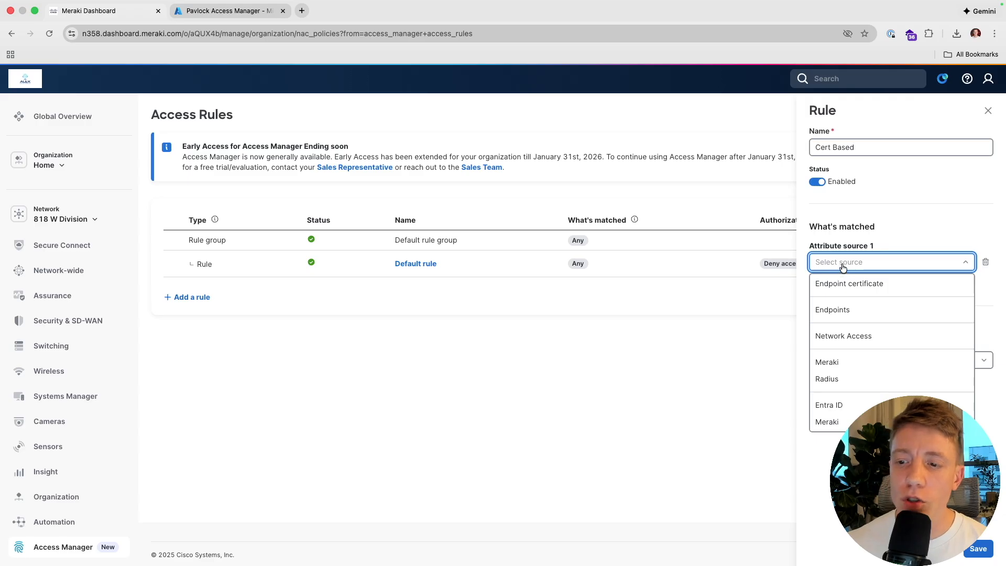
pyautogui.click(853, 284)
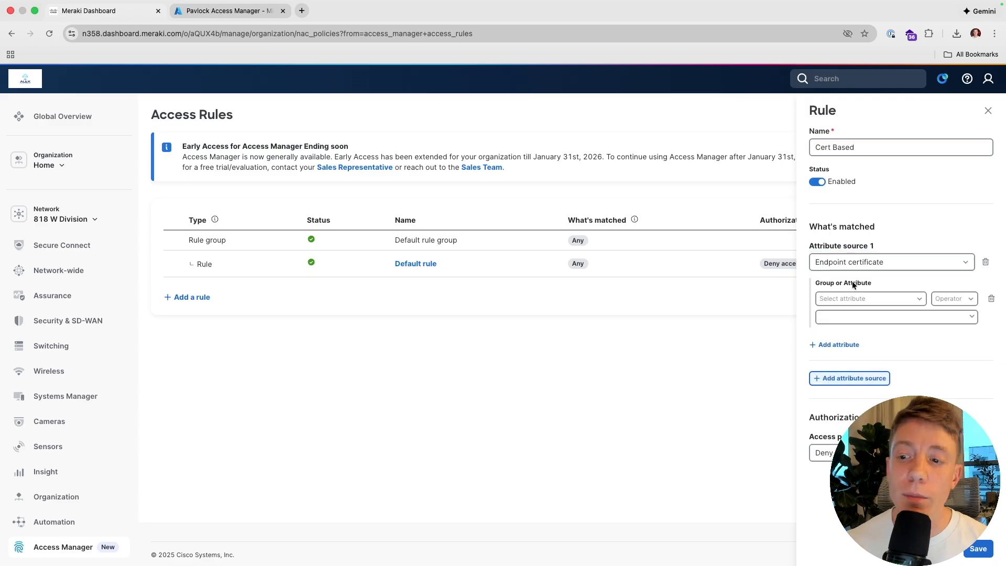
pyautogui.click(875, 298)
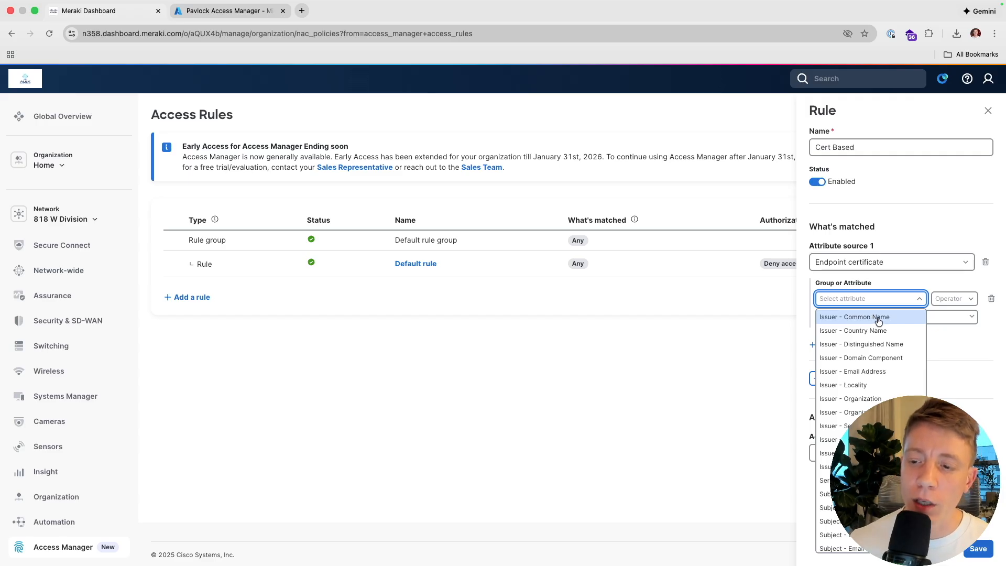
pyautogui.click(880, 320)
pyautogui.click(957, 298)
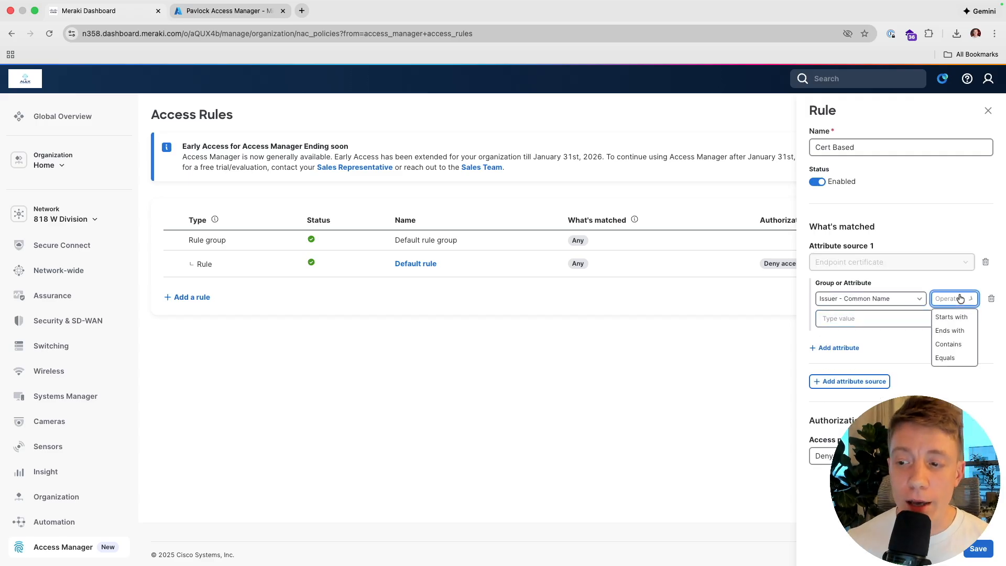
pyautogui.click(957, 344)
pyautogui.click(911, 320)
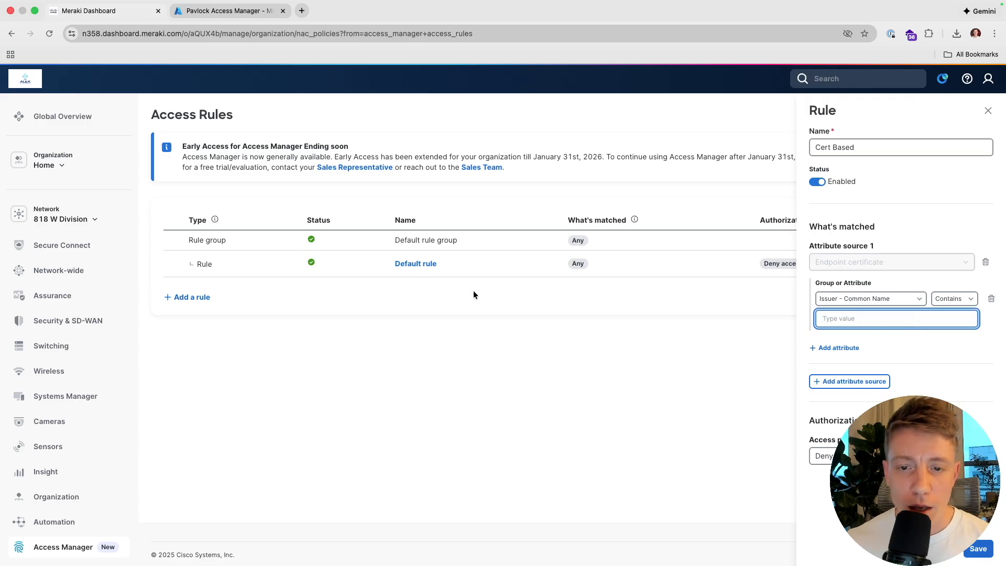
# Switch to Keychain Access and copy the subject common name from the MDM-802.1X-User certificate's details
pyautogui.press('super+Tab')
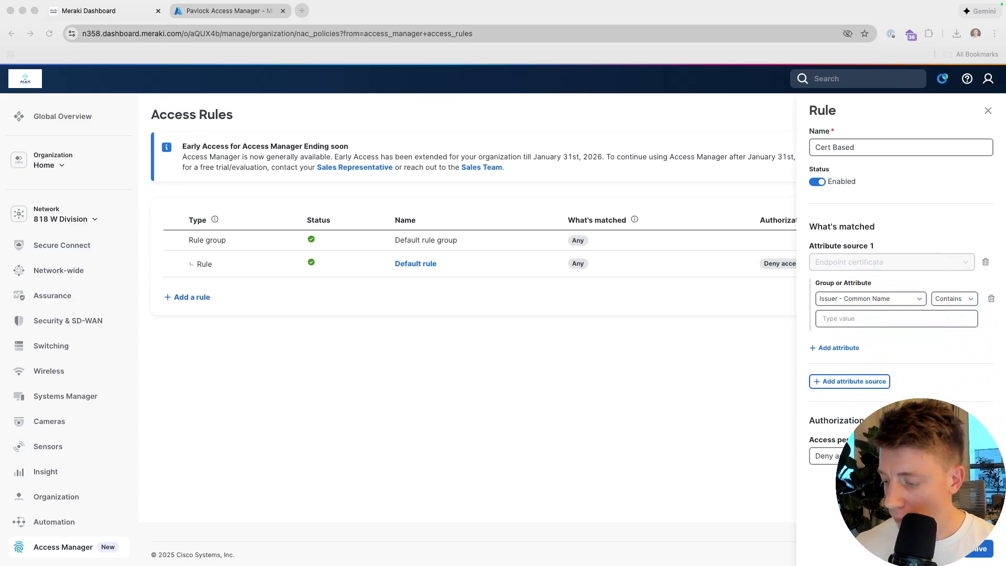
pyautogui.hotkey('ctrl', 'Left')
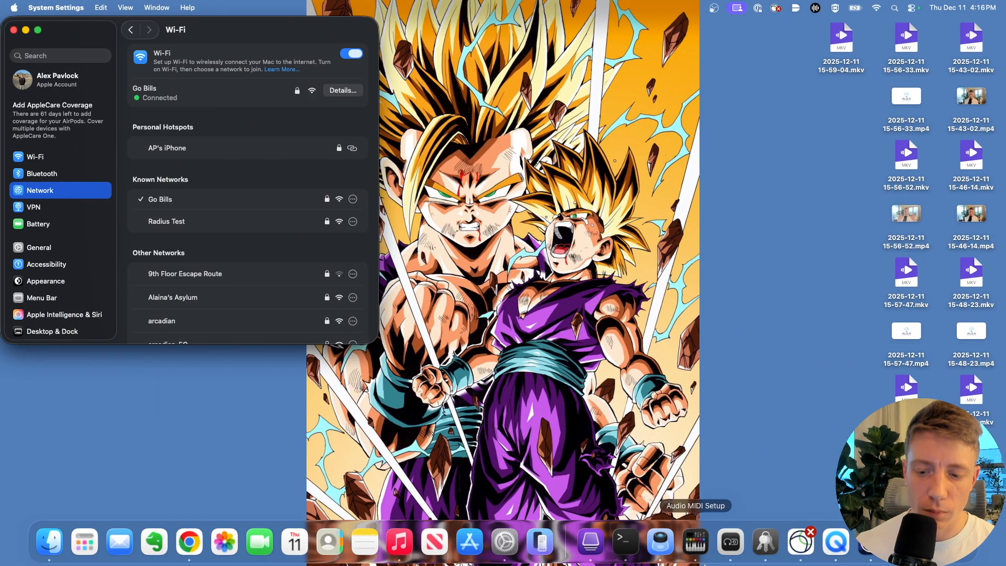
pyautogui.click(766, 541)
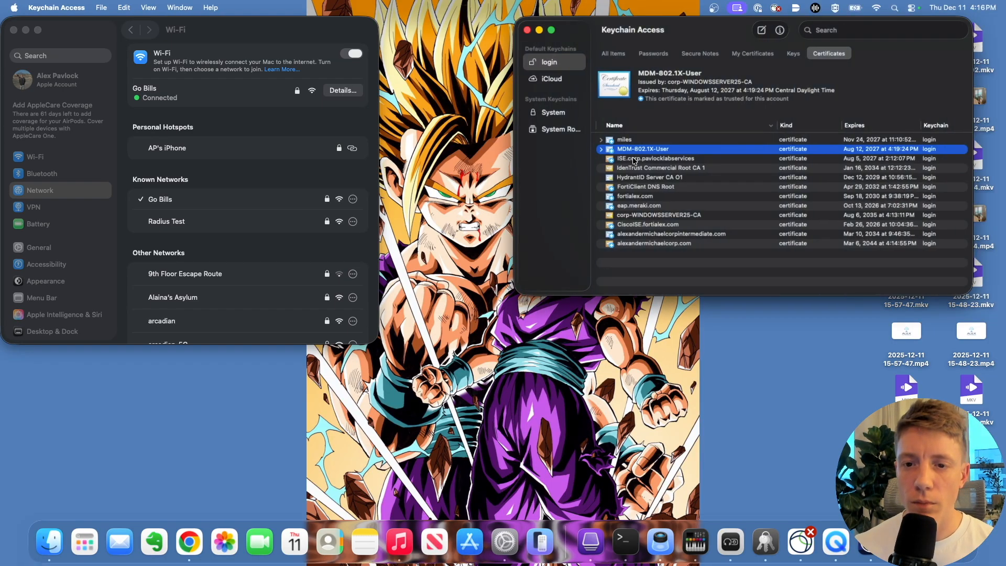
pyautogui.click(527, 30)
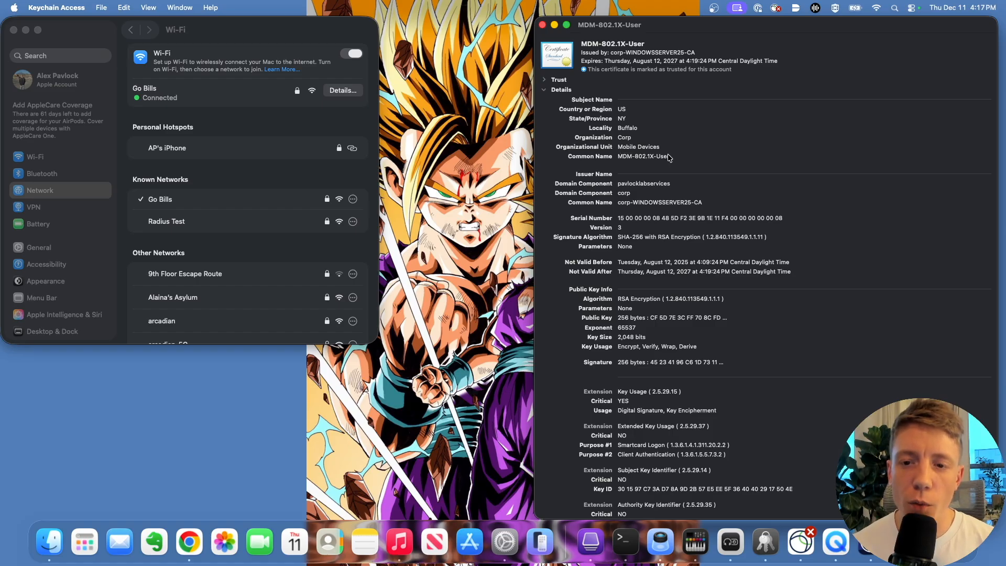
pyautogui.moveTo(675, 158); pyautogui.dragTo(619, 156)
pyautogui.press('super+c')
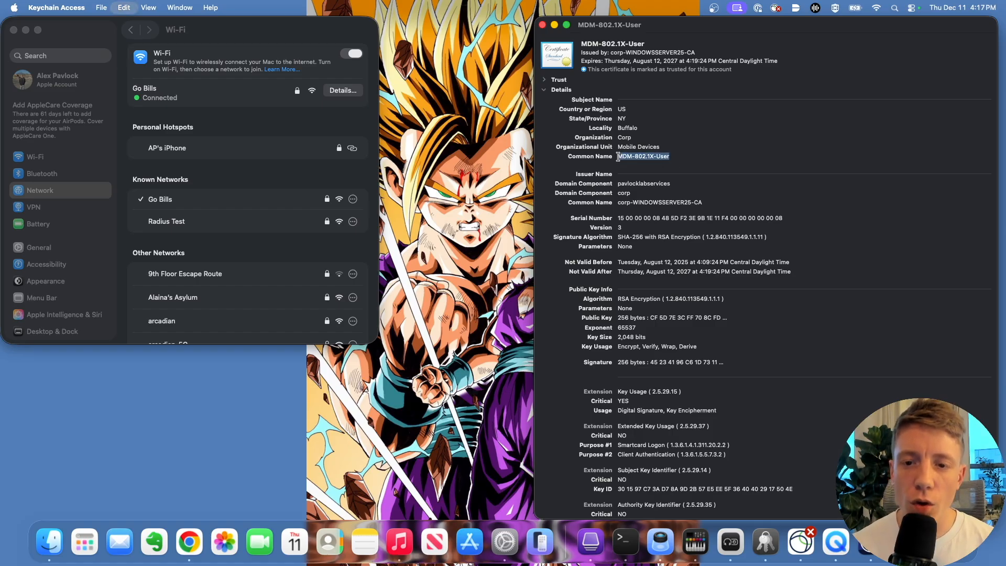
# Return to the Cert Based rule in Chrome and set the issuer common name match value to MDM-802.1X-User
pyautogui.hotkey('ctrl', 'Right')
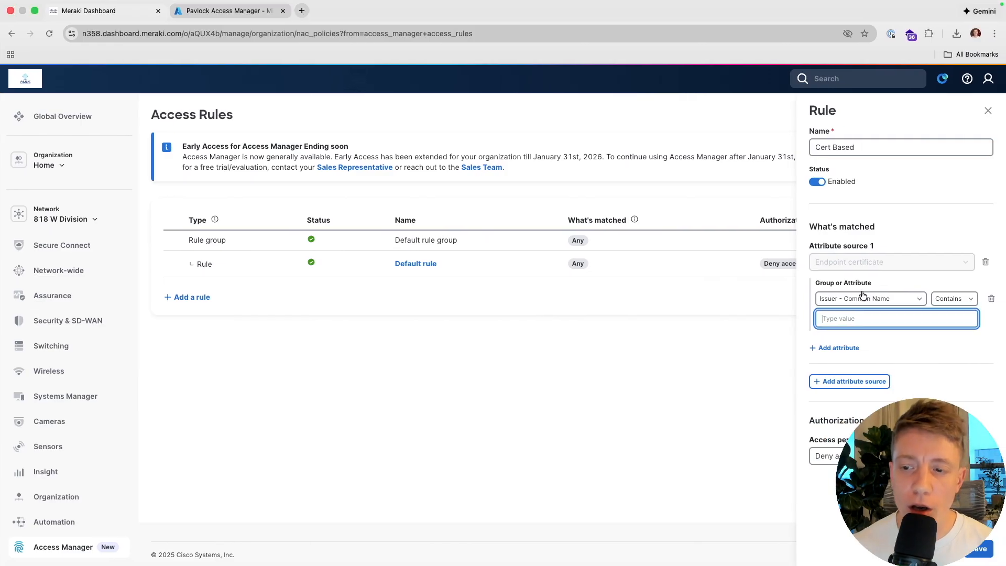
pyautogui.click(865, 318)
pyautogui.press('super+v')
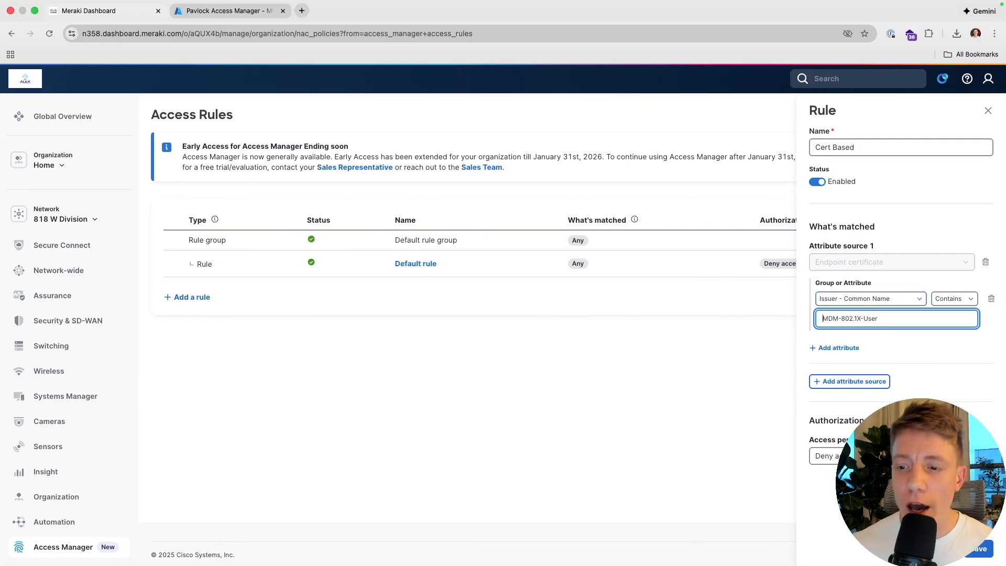
pyautogui.click(907, 343)
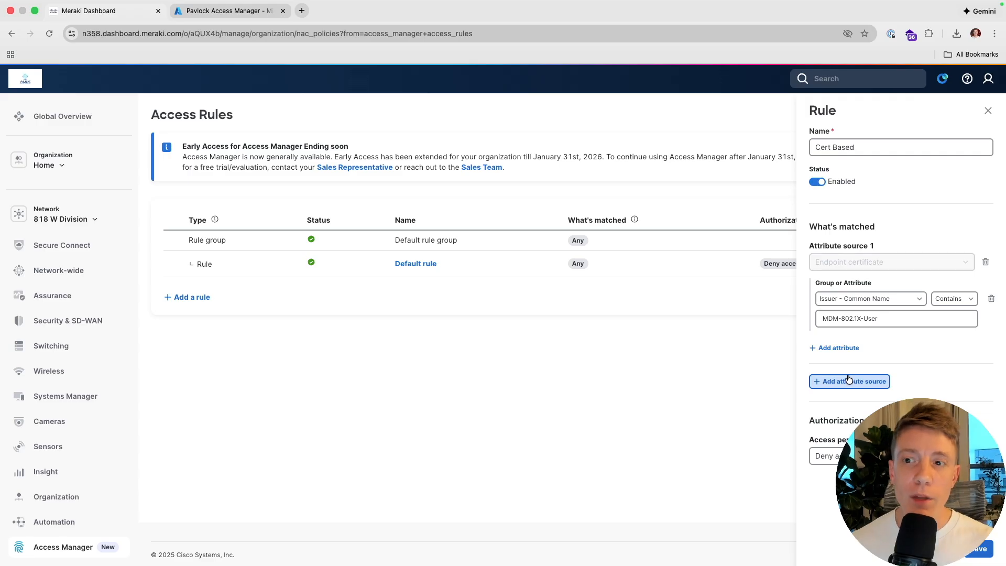
# Set the Cert Based rule's access permission to Allow access, save the rule and close its editor
pyautogui.click(825, 456)
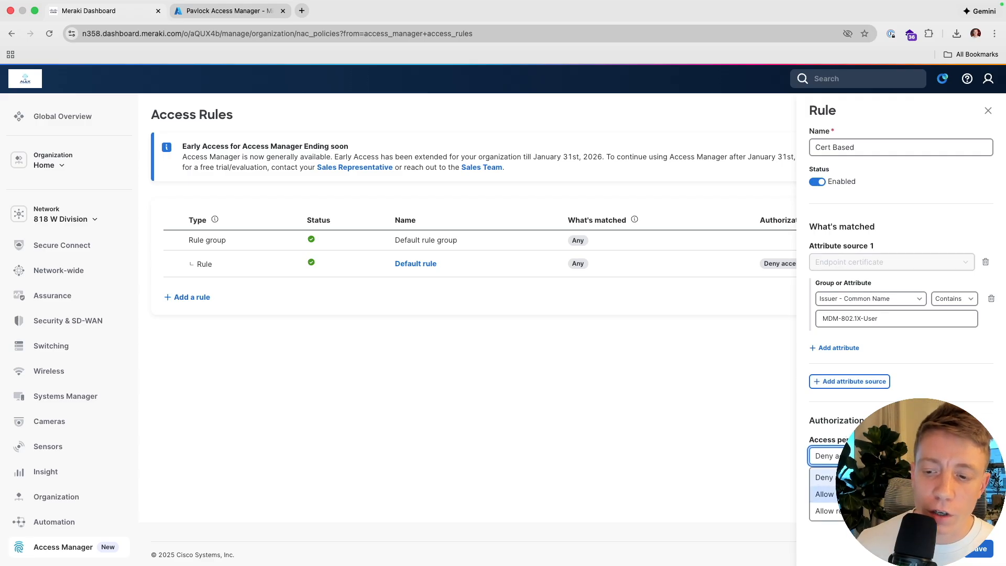
pyautogui.click(849, 493)
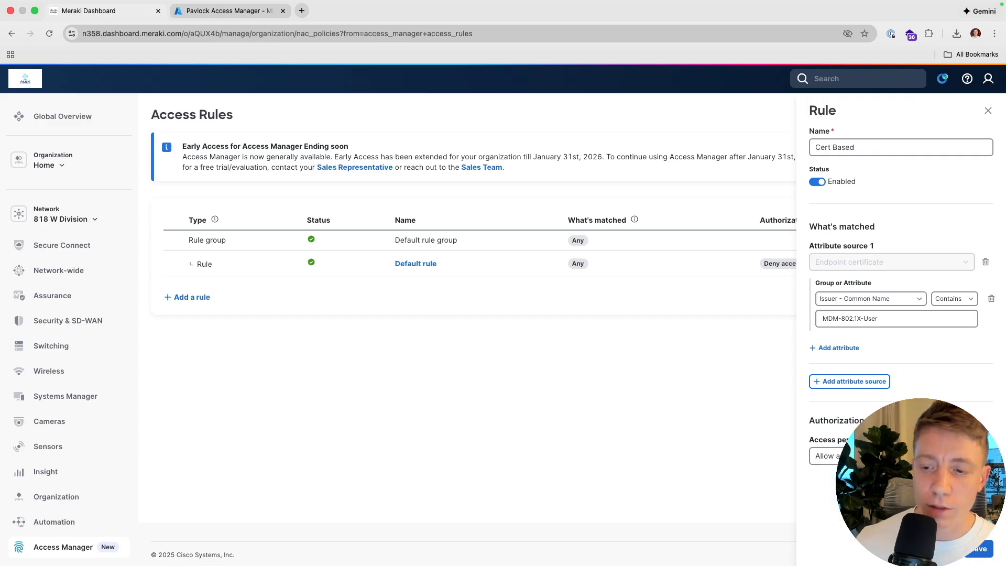
pyautogui.click(978, 548)
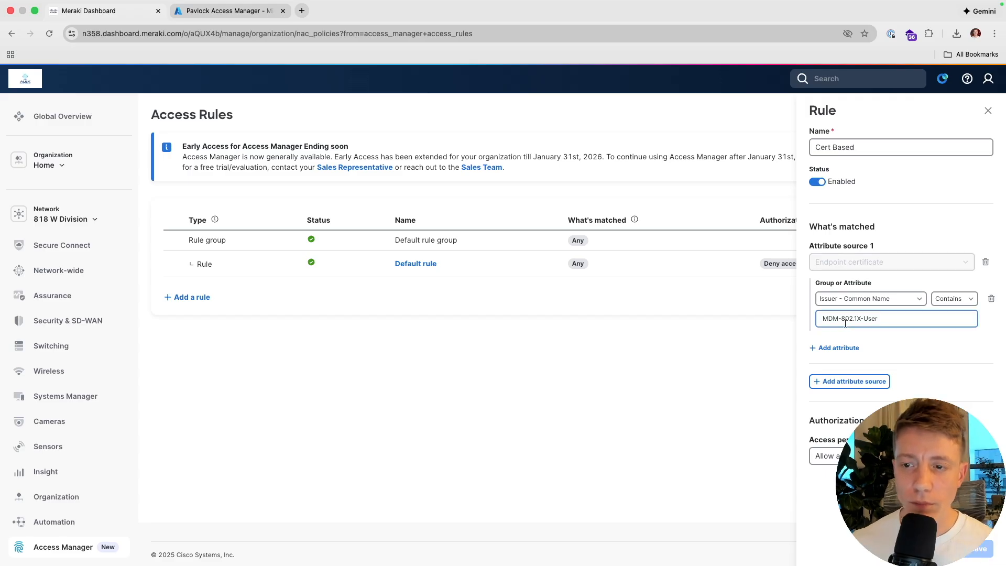
pyautogui.click(988, 113)
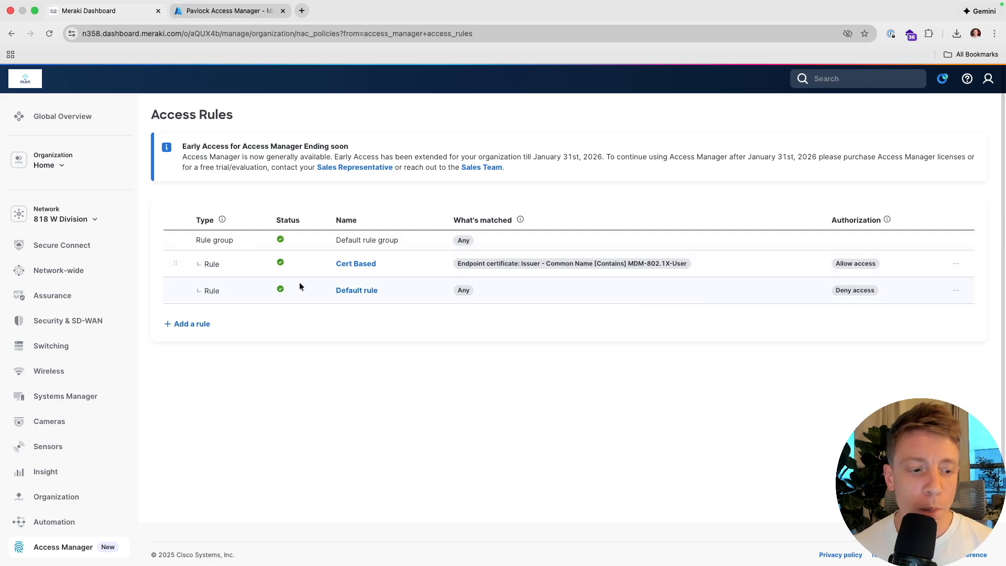
# Open the Access Manager session log
pyautogui.moveTo(94, 526)
pyautogui.moveTo(65, 548)
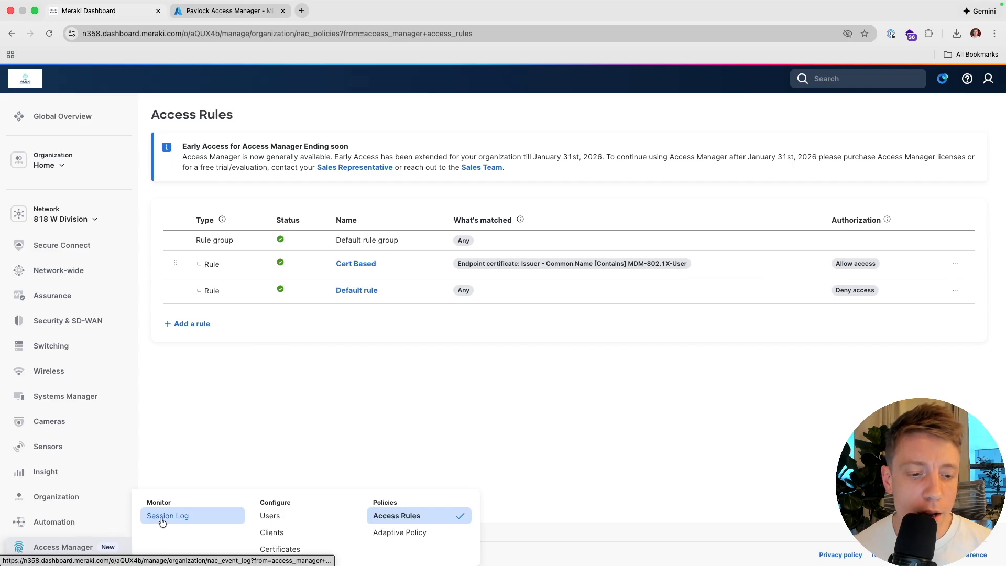
pyautogui.click(167, 520)
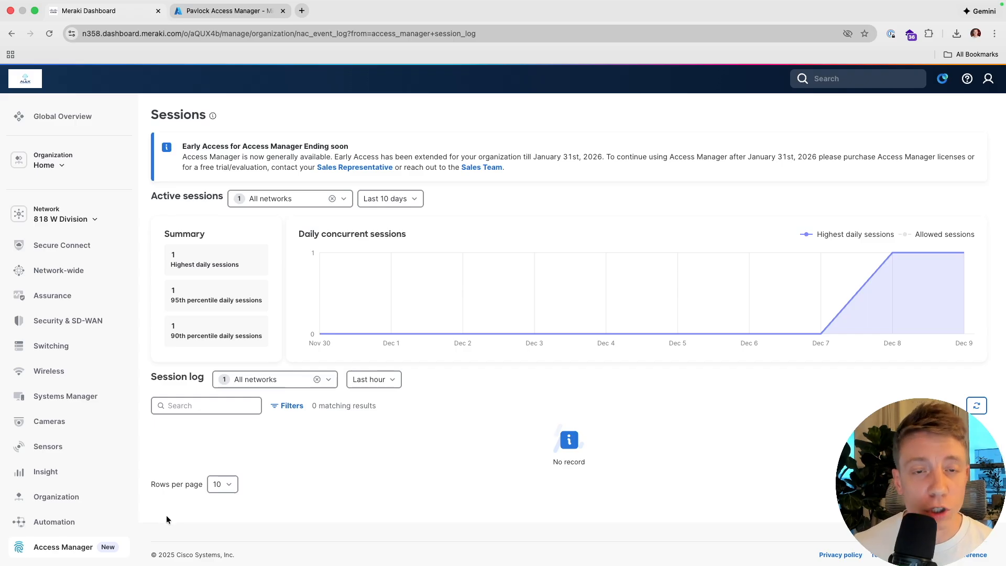
# Try to join the Radius Test Wi-Fi network using the MDM-802.1X-User certificate
pyautogui.moveTo(837, 3)
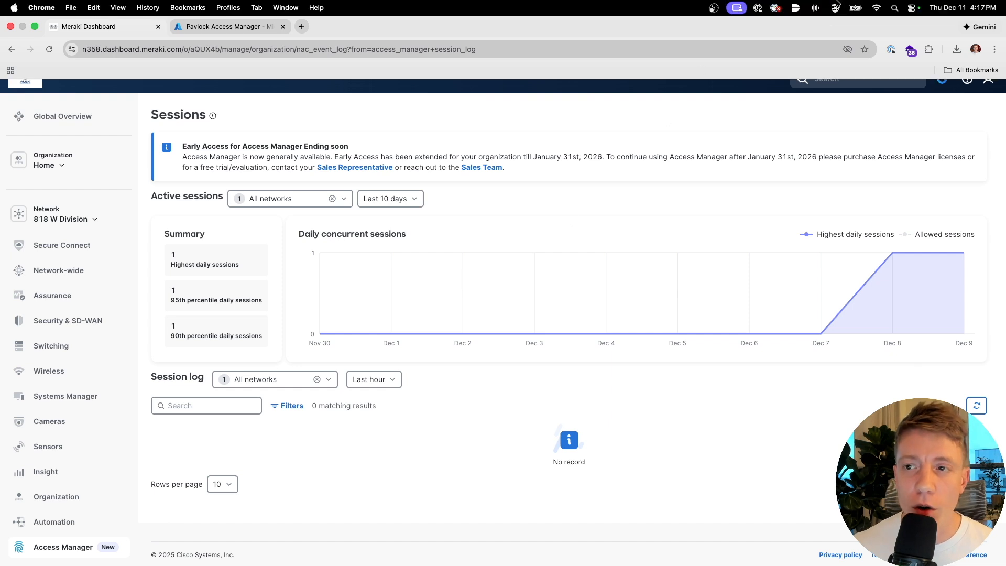
pyautogui.click(876, 8)
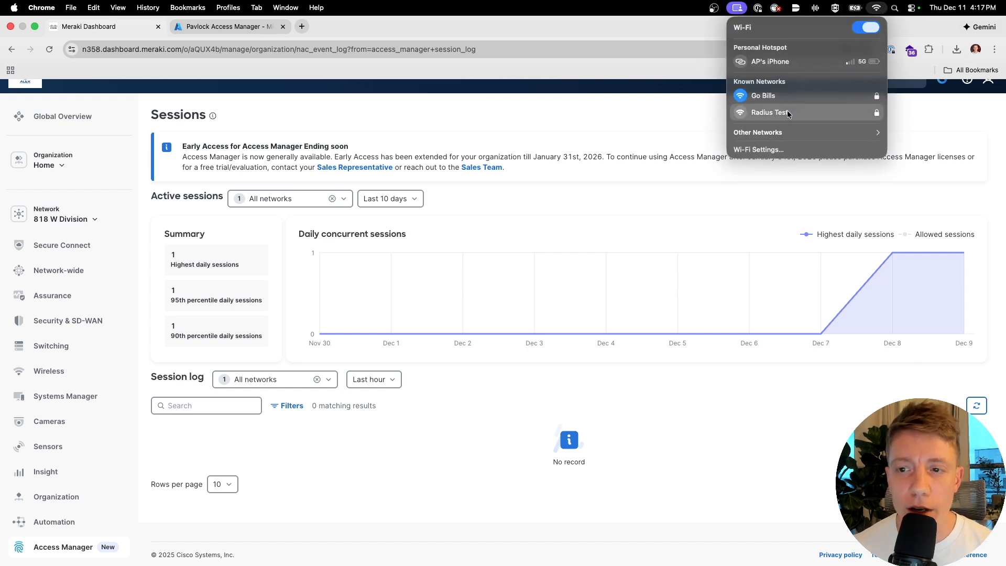
pyautogui.click(790, 115)
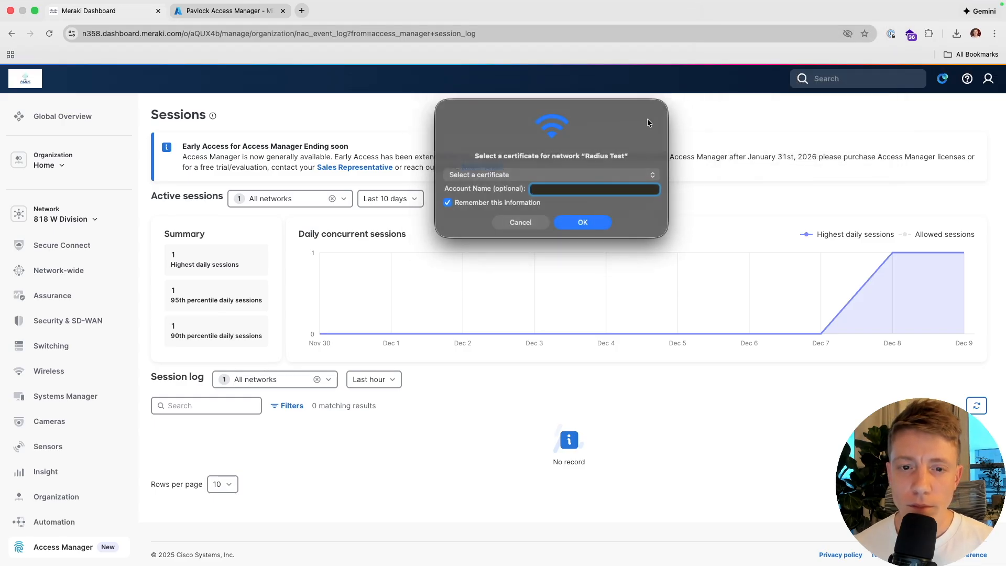
pyautogui.click(608, 175)
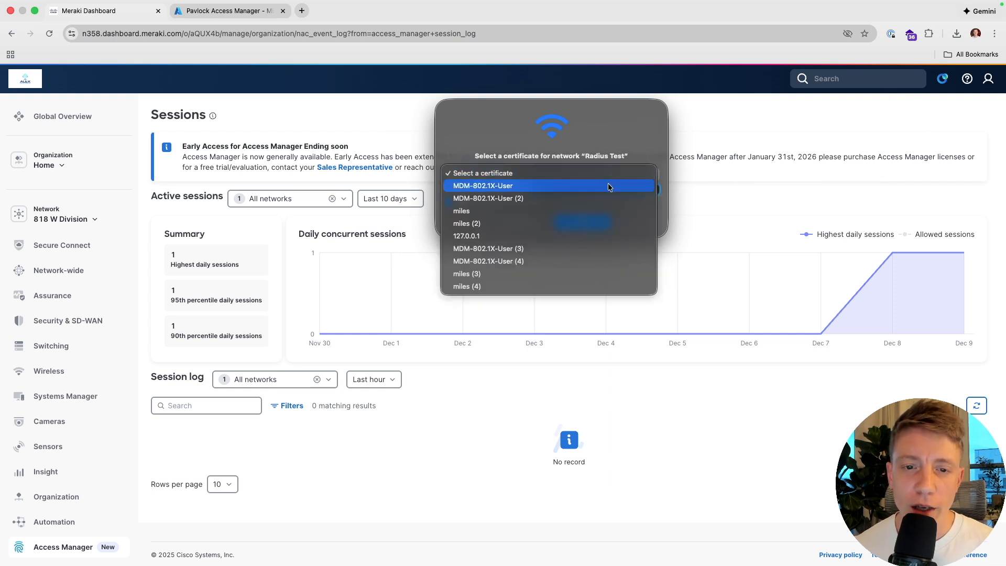
pyautogui.click(607, 186)
pyautogui.click(594, 223)
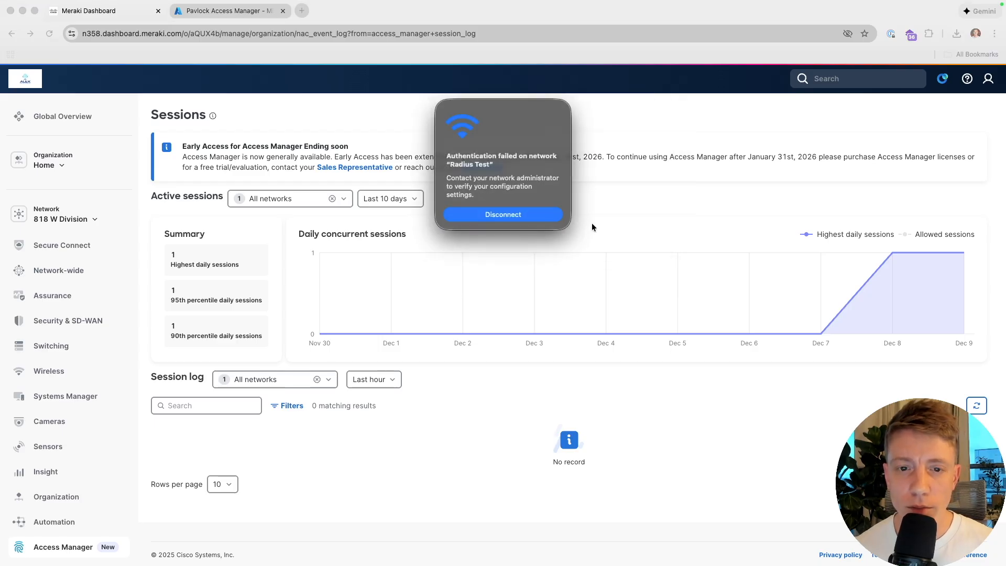
pyautogui.click(531, 216)
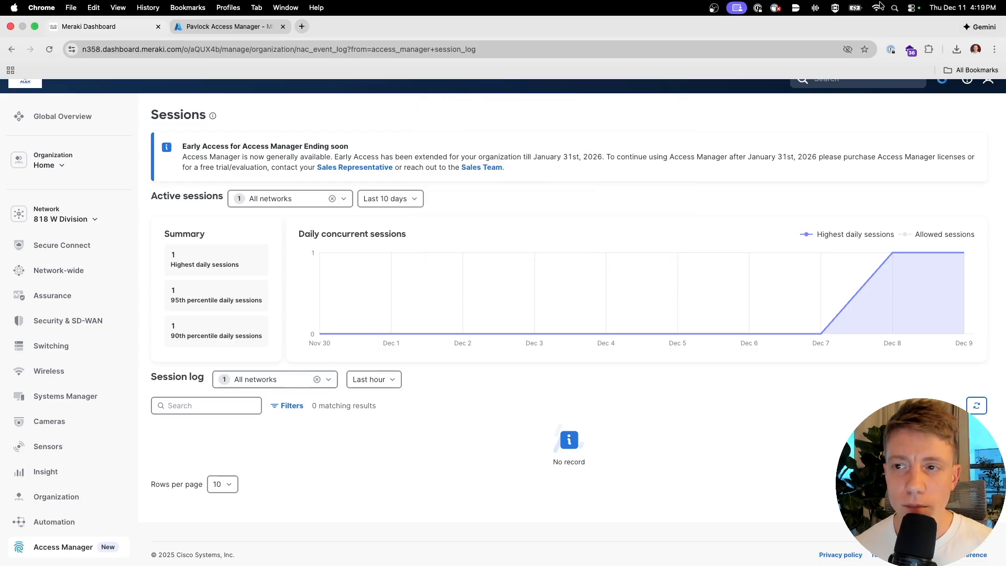
# Retry joining Radius Test with the first MDM-802.1X-User certificate, then disconnect and cancel the certificate selection
pyautogui.click(876, 8)
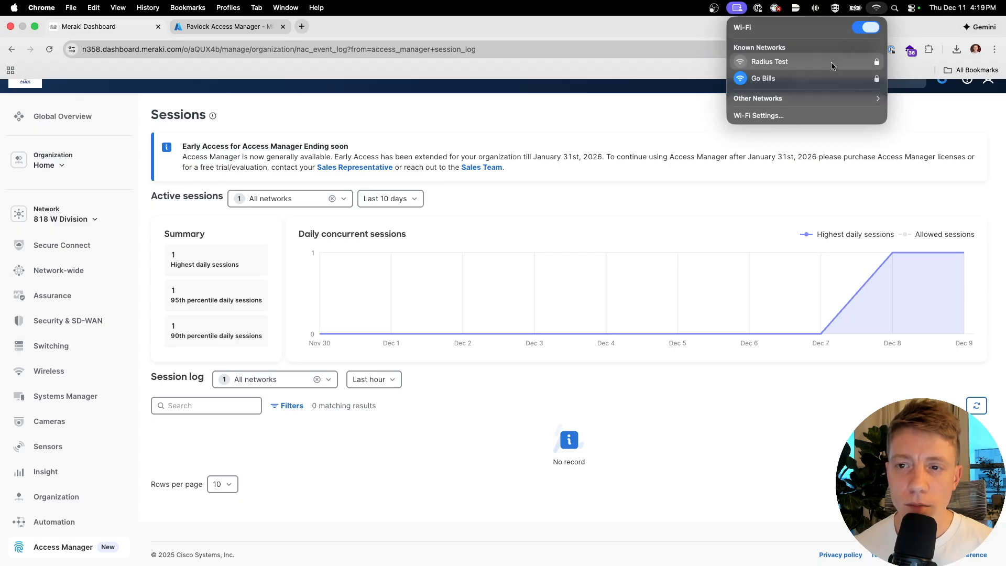
pyautogui.click(784, 99)
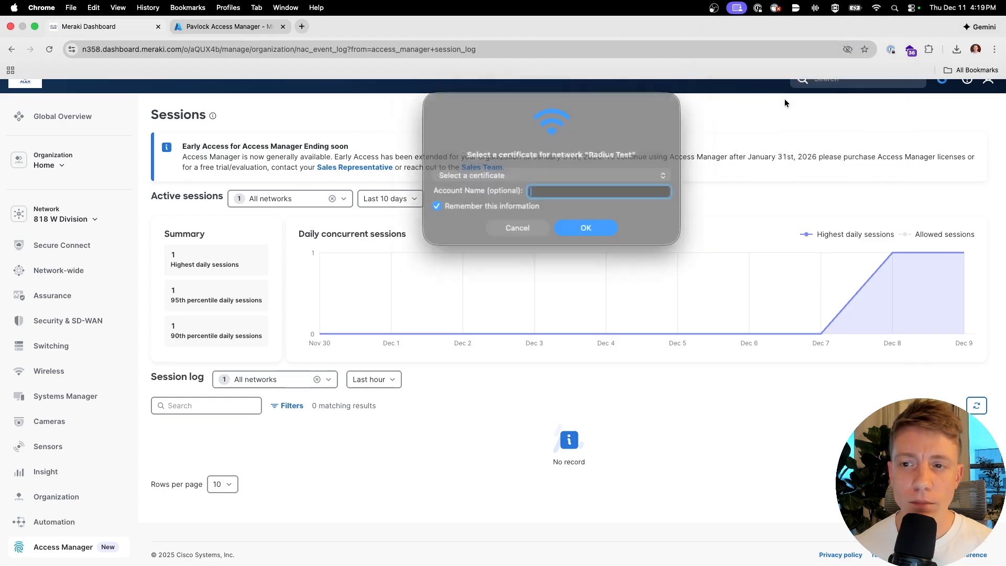
pyautogui.click(602, 173)
pyautogui.click(602, 184)
pyautogui.click(580, 222)
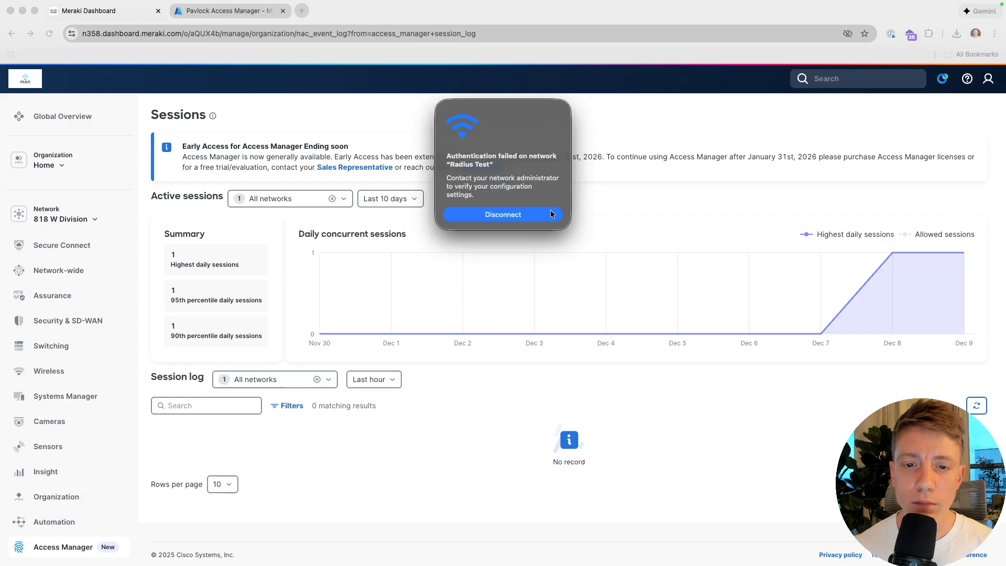
pyautogui.click(547, 215)
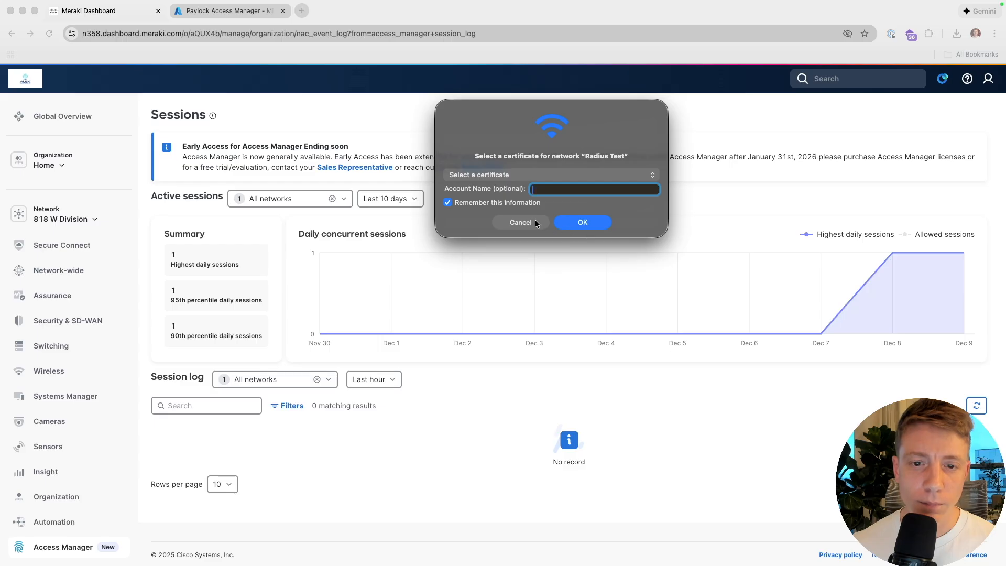
pyautogui.click(526, 223)
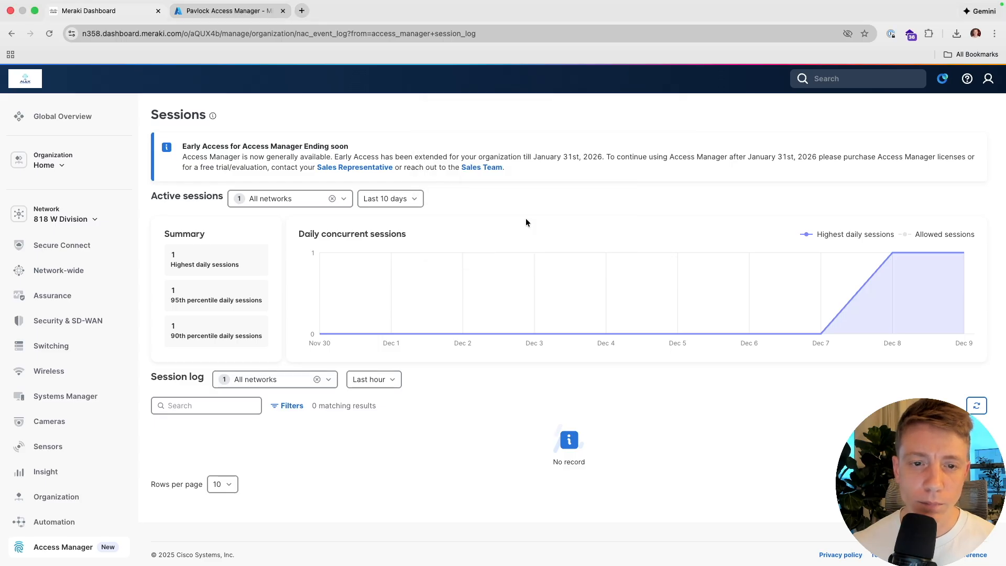
# Refresh the session log and read the rejection details of the Radius Test connection attempts
pyautogui.click(975, 404)
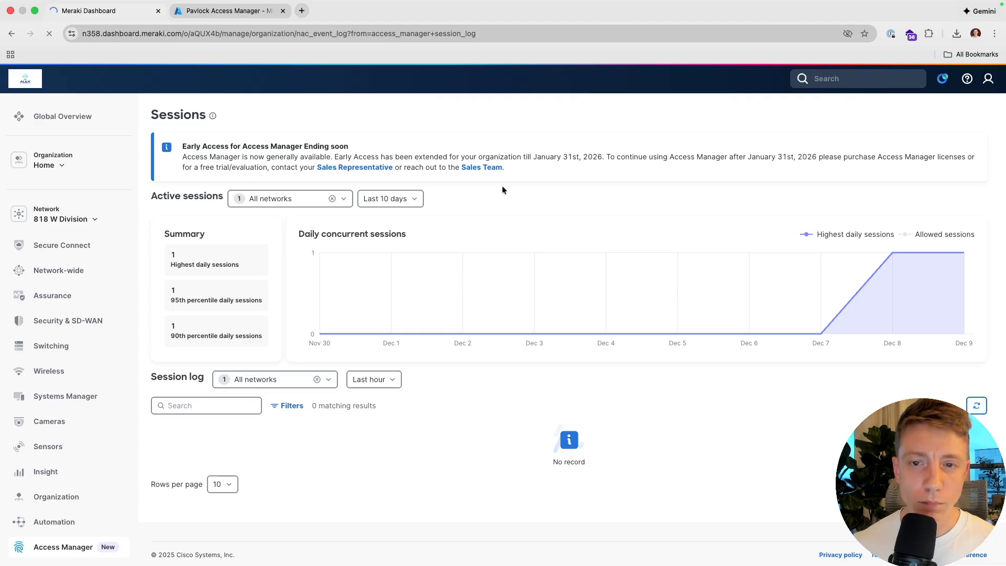
pyautogui.click(876, 7)
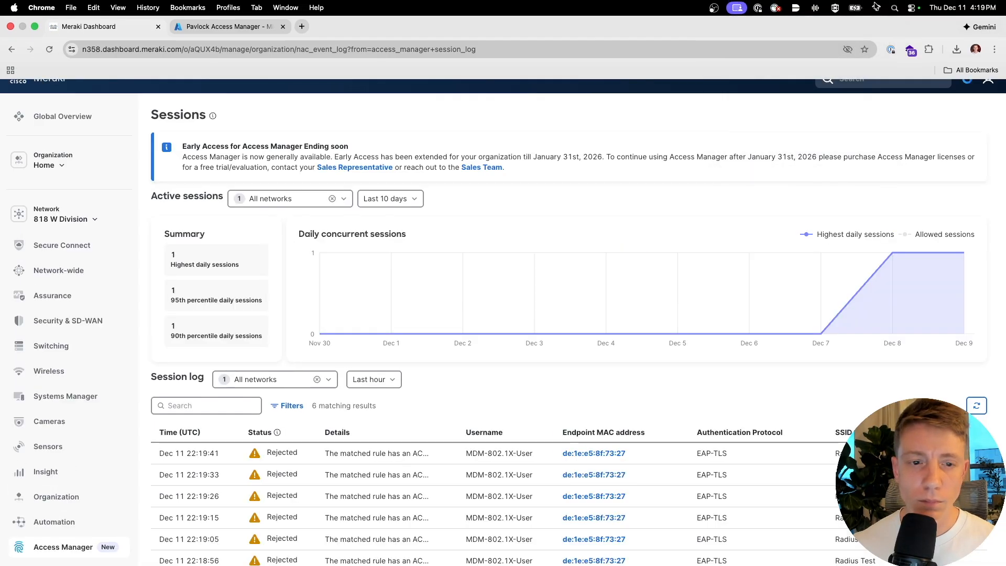
pyautogui.scroll(-3, 419, 398)
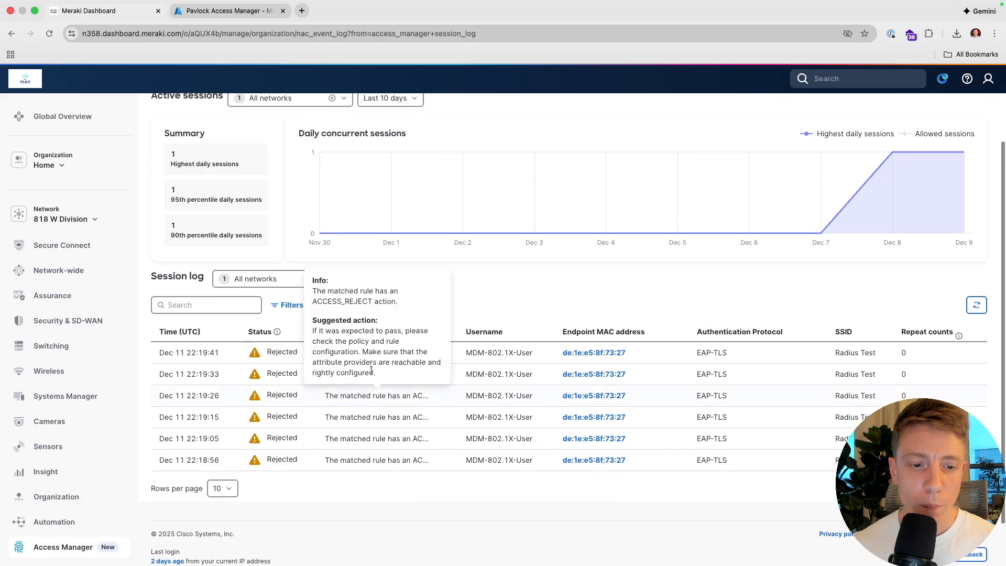
pyautogui.moveTo(331, 356)
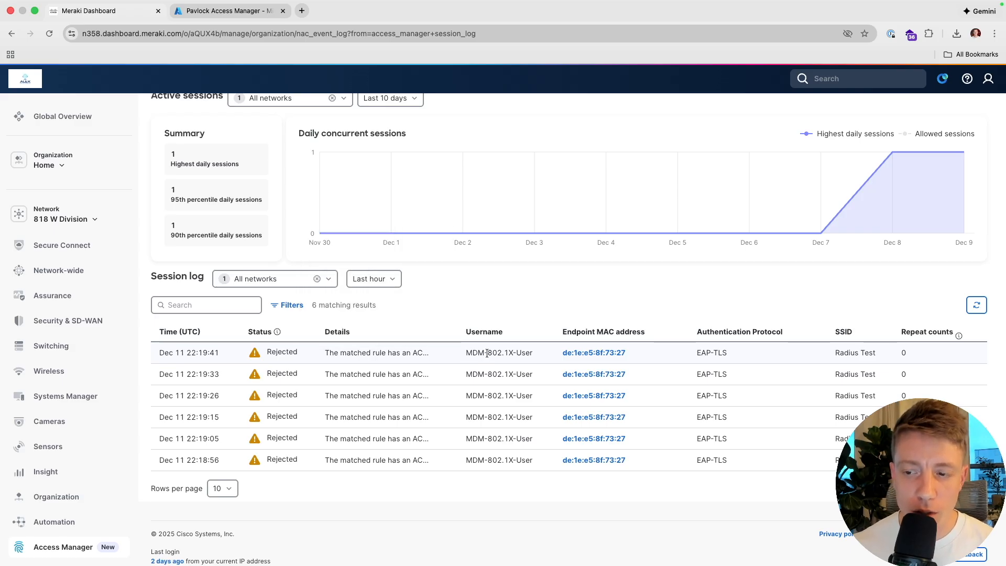
# Open the newest rejected session's network access details and examine its username, authorization rule and incoming RADIUS attributes
pyautogui.click(401, 356)
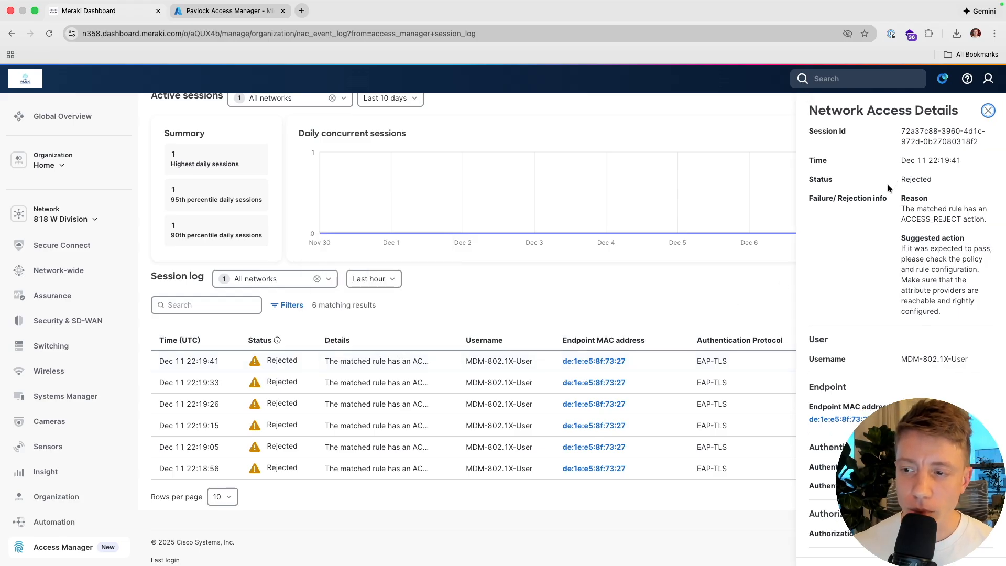
pyautogui.scroll(-4, 894, 199)
pyautogui.scroll(-2, 899, 212)
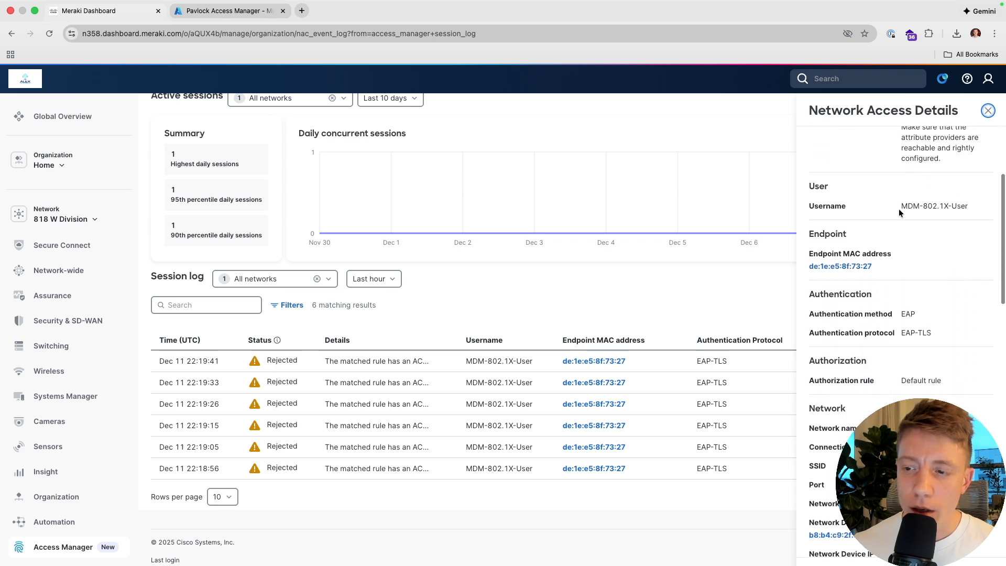
pyautogui.tripleClick(965, 199)
pyautogui.scroll(-8, 889, 300)
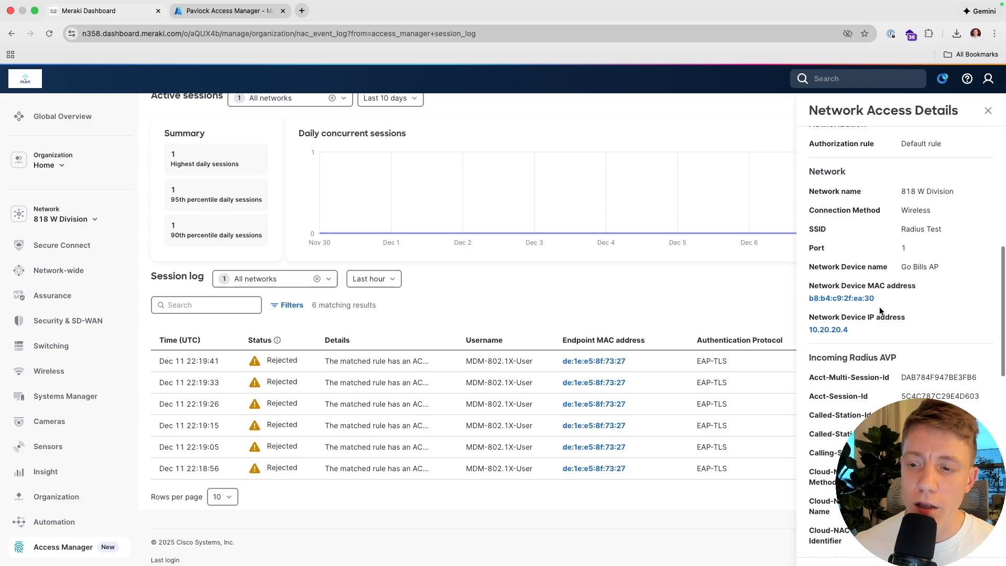
pyautogui.scroll(-3, 881, 311)
# Open the Access Rules page in a separate browser tab and open the Cert Based rule for editing
pyautogui.moveTo(89, 556)
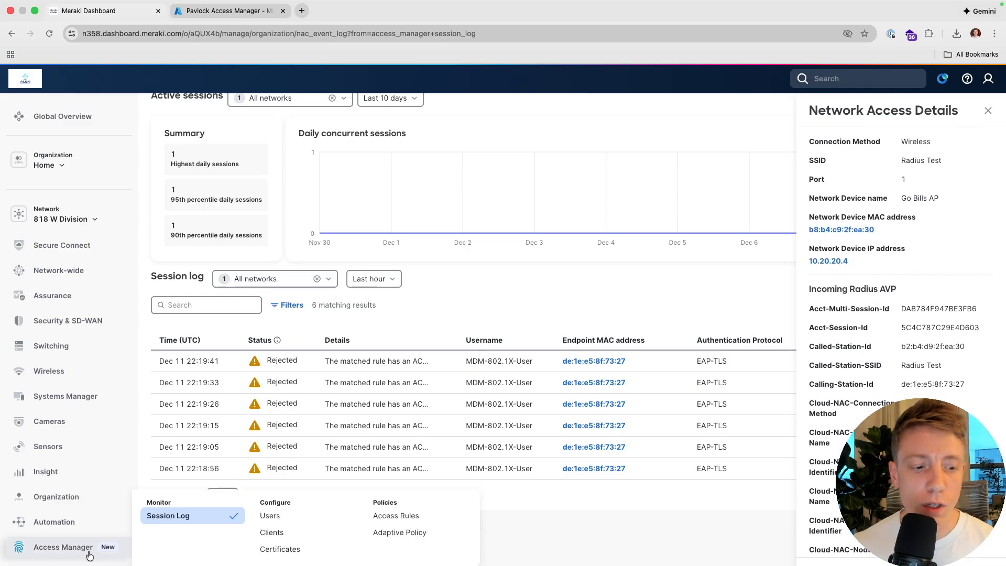
pyautogui.keyDown('super'); pyautogui.click(396, 516); pyautogui.keyUp('super')
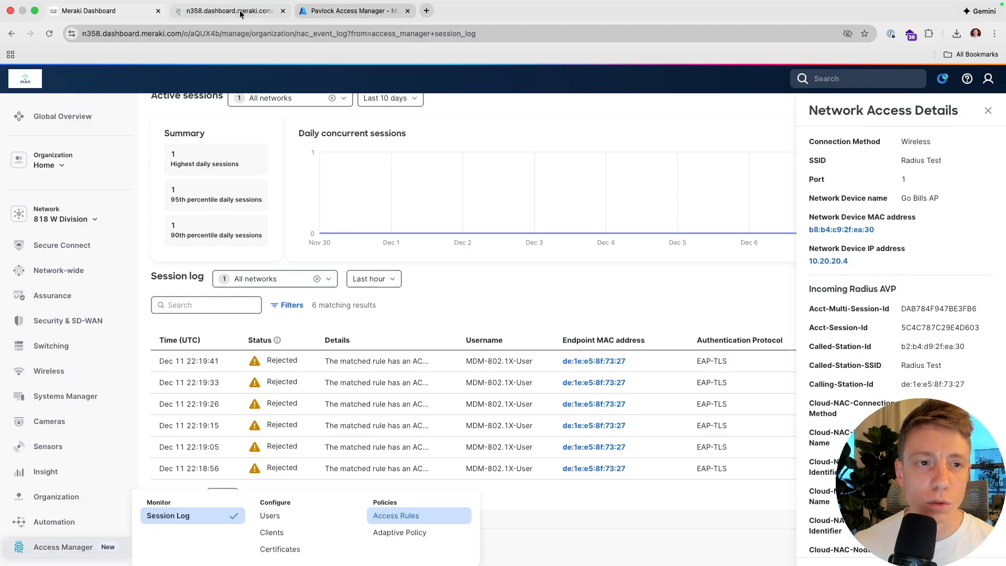
pyautogui.click(240, 13)
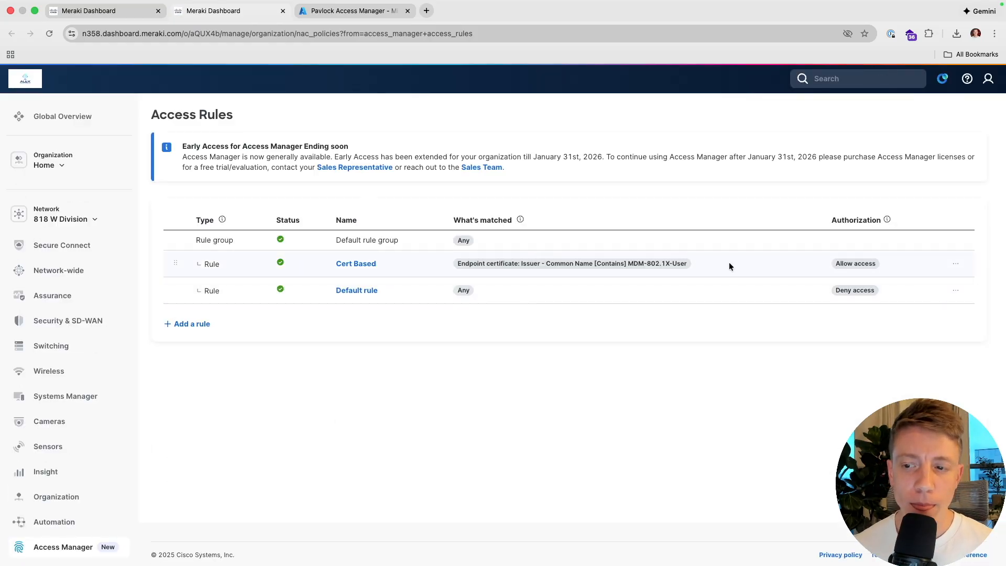
pyautogui.click(955, 264)
pyautogui.click(938, 285)
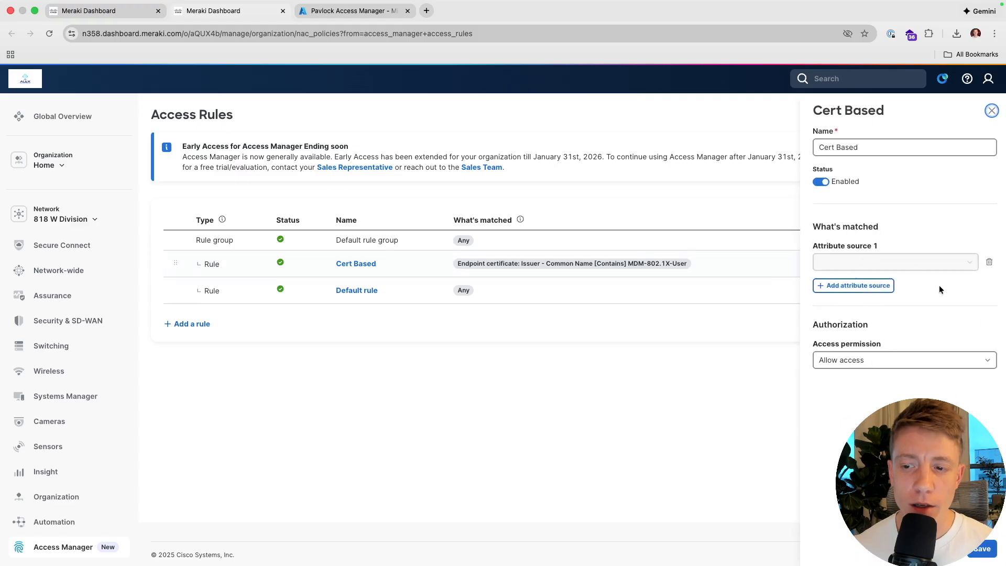
# Match the Cert Based rule on Subject - Common Name with the Contains operator and value MDM-802.1X-User, and save it
pyautogui.click(889, 299)
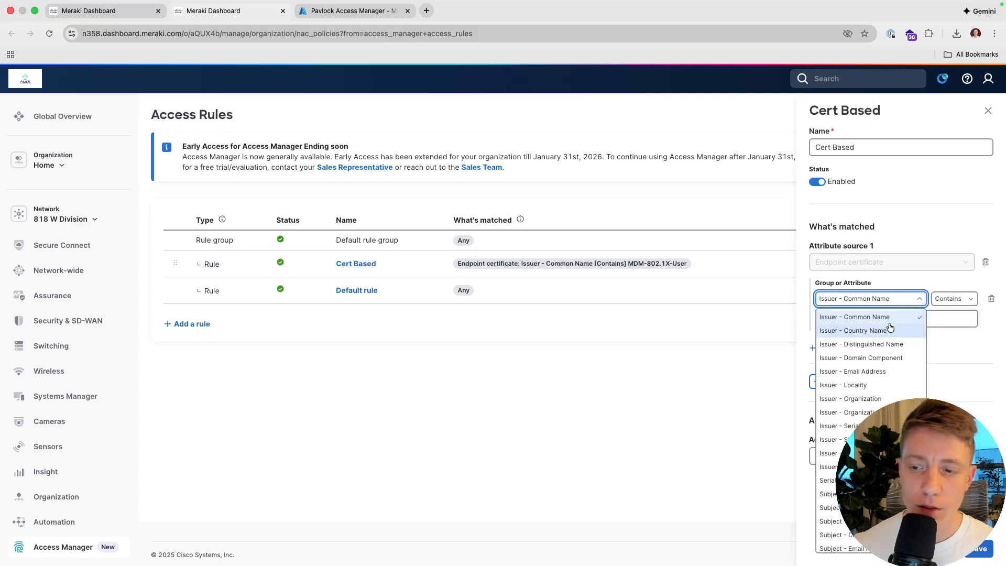
pyautogui.scroll(-5, 885, 329)
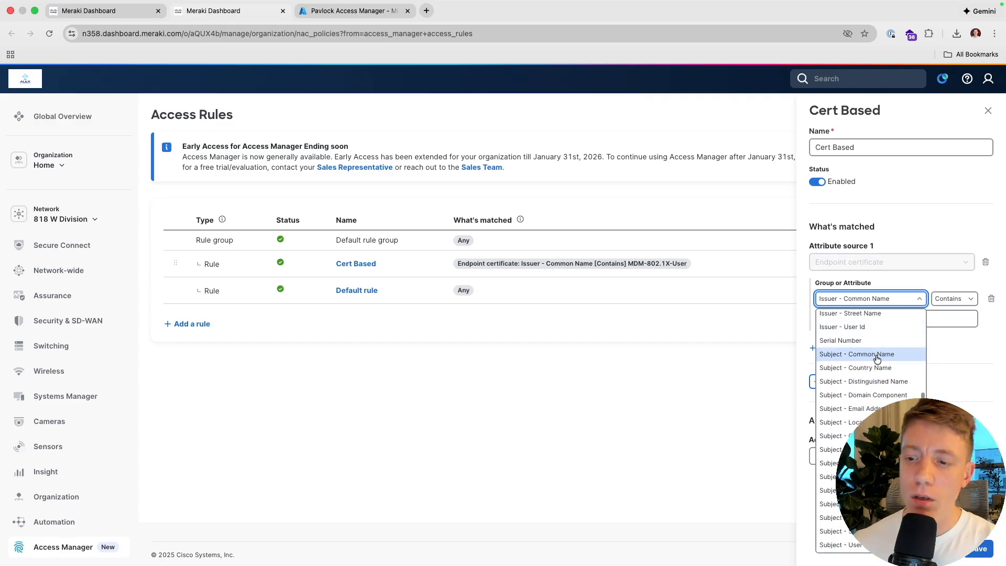
pyautogui.click(875, 354)
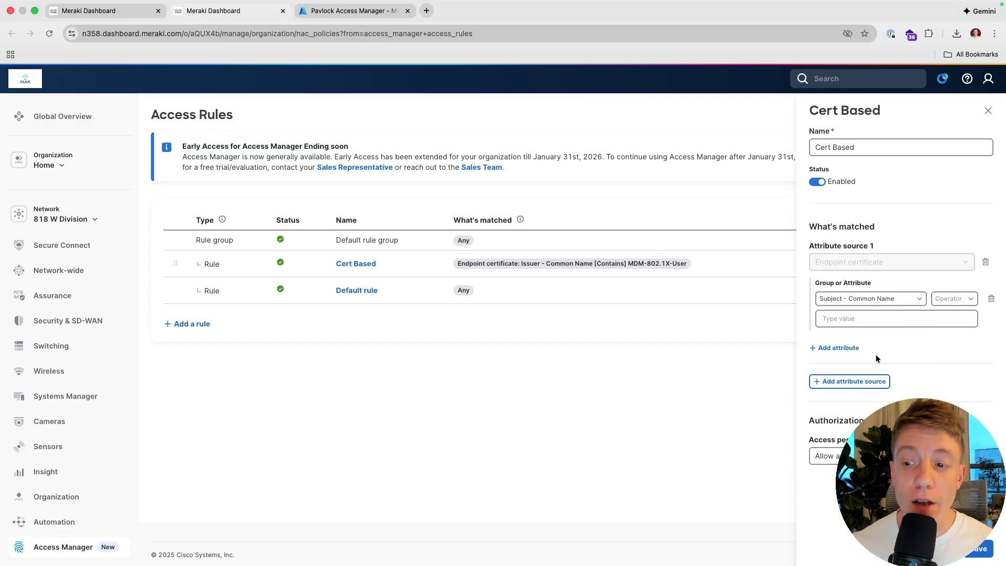
pyautogui.click(955, 299)
pyautogui.click(949, 344)
pyautogui.click(923, 329)
pyautogui.click(916, 359)
pyautogui.scroll(-2, 916, 359)
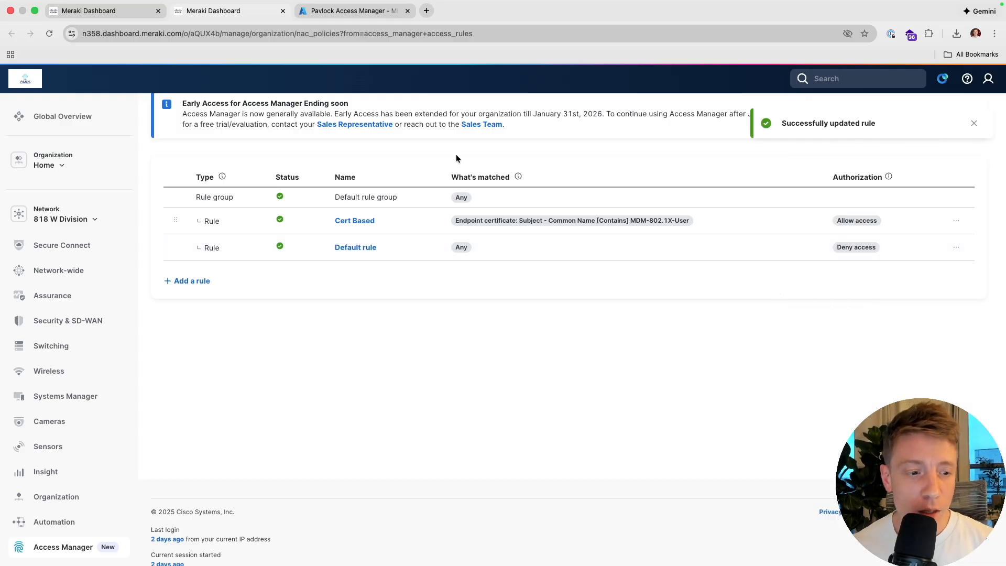
# Return from the access rules to the Access Manager session log
pyautogui.moveTo(66, 549)
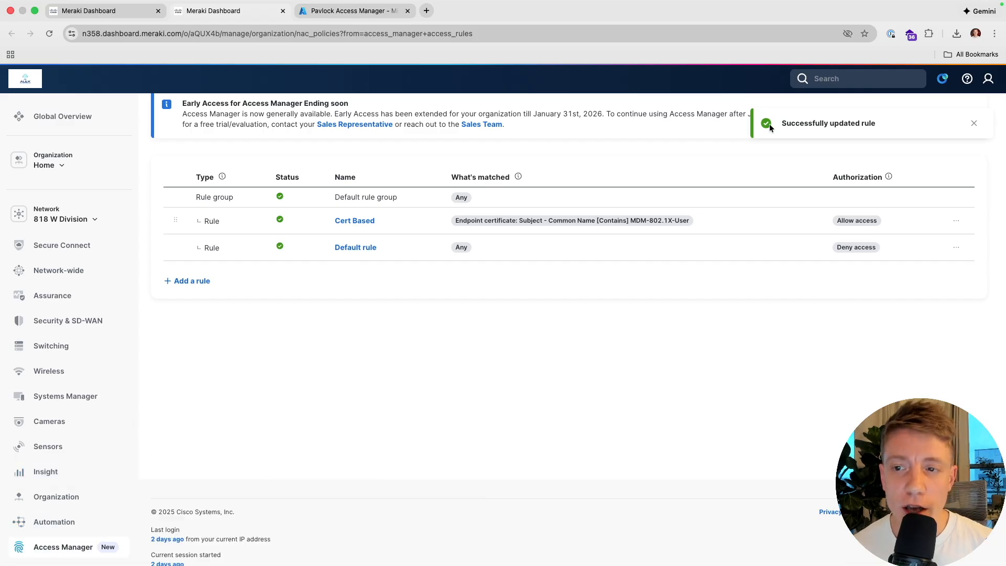
pyautogui.moveTo(69, 521)
pyautogui.moveTo(32, 547)
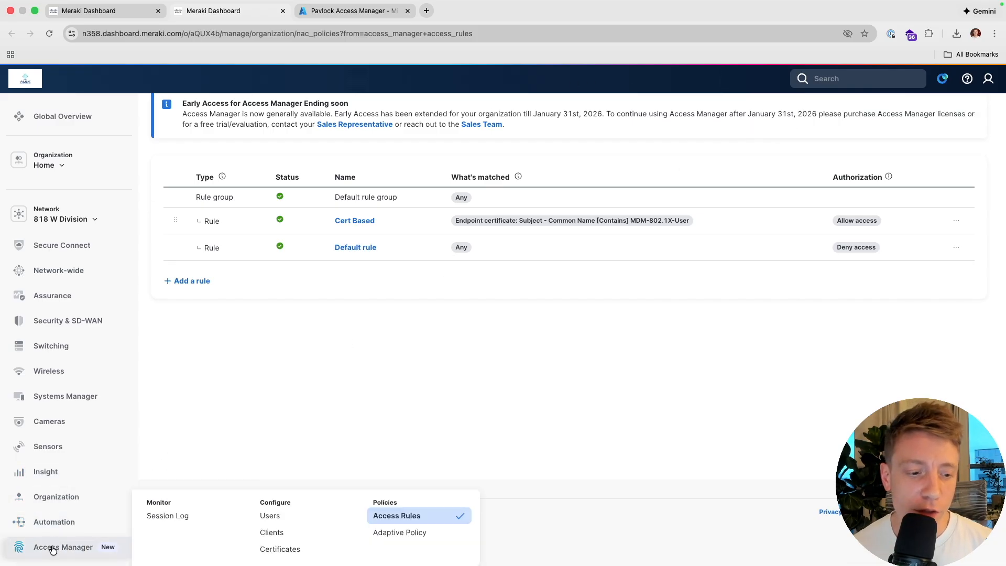
pyautogui.click(163, 521)
# Connect to the Radius Test Wi-Fi network and refresh the session log to check the new session's status
pyautogui.moveTo(876, 11)
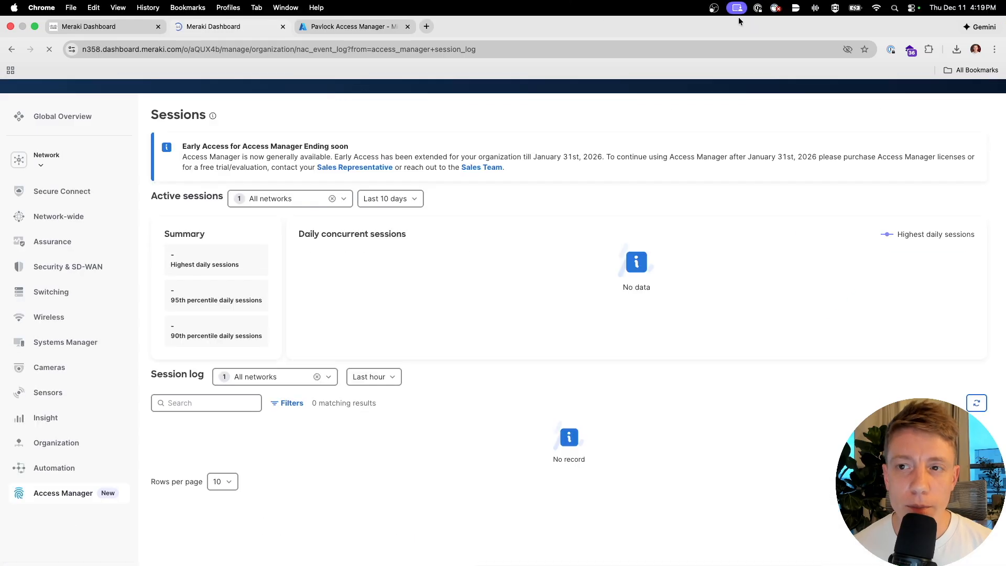
pyautogui.click(876, 10)
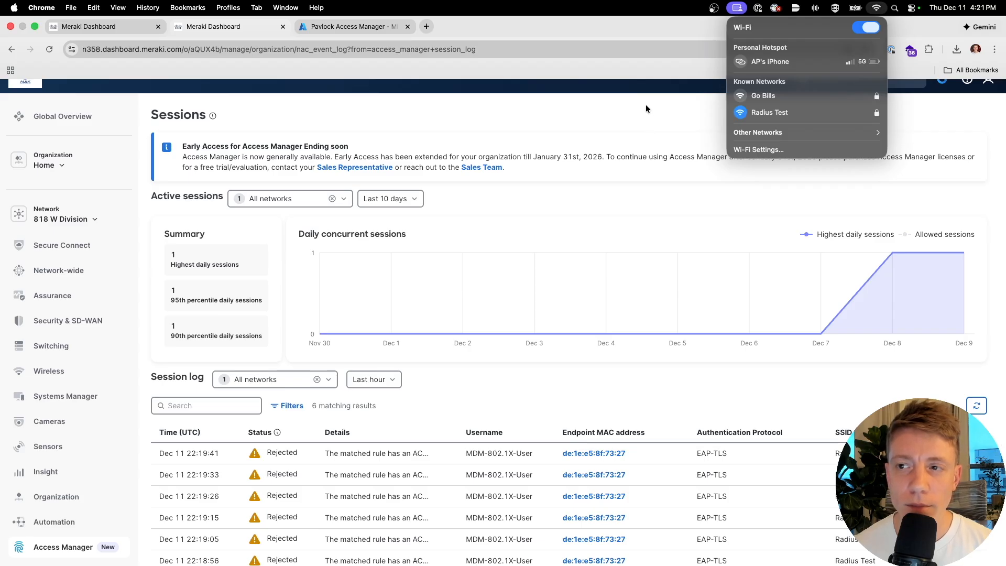
pyautogui.click(645, 108)
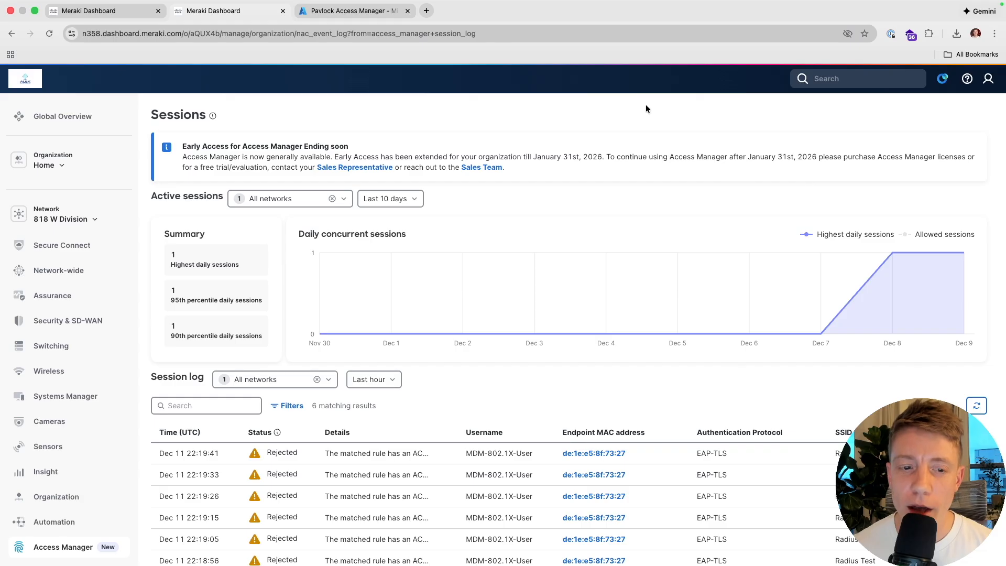
pyautogui.click(977, 405)
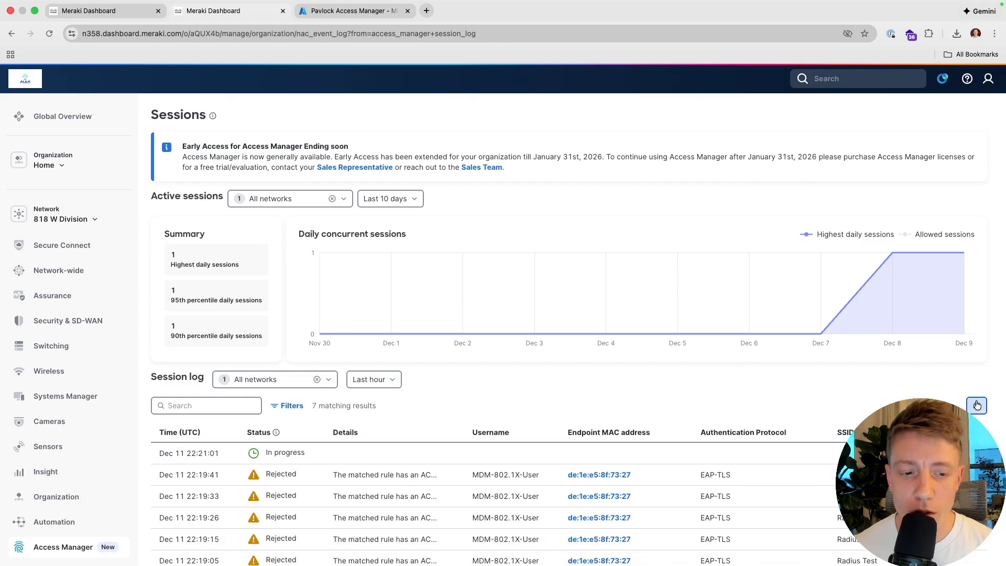
pyautogui.click(978, 405)
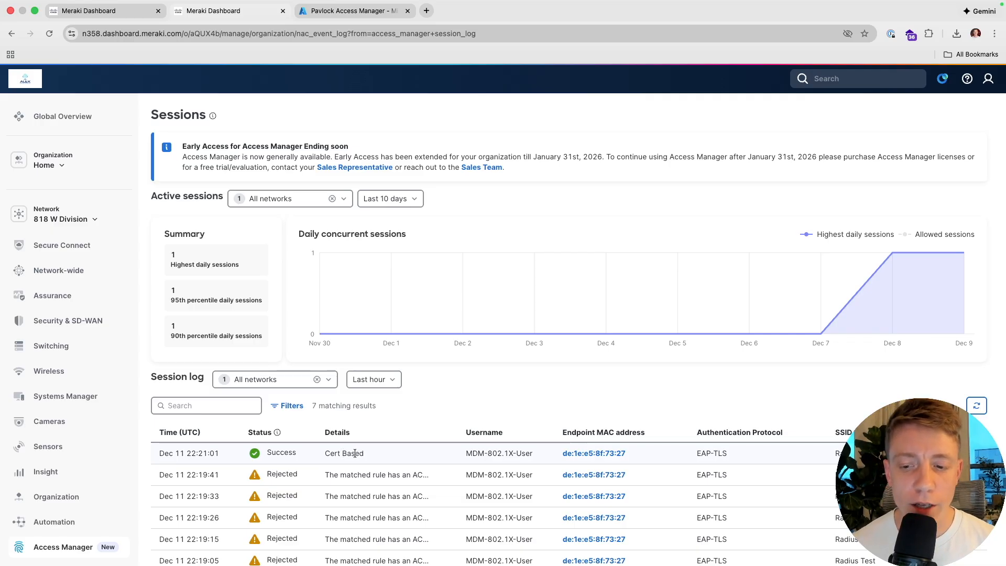
# Open the details of the newest successful Cert Based session and review its authentication, authorization, network and RADIUS attributes
pyautogui.click(462, 453)
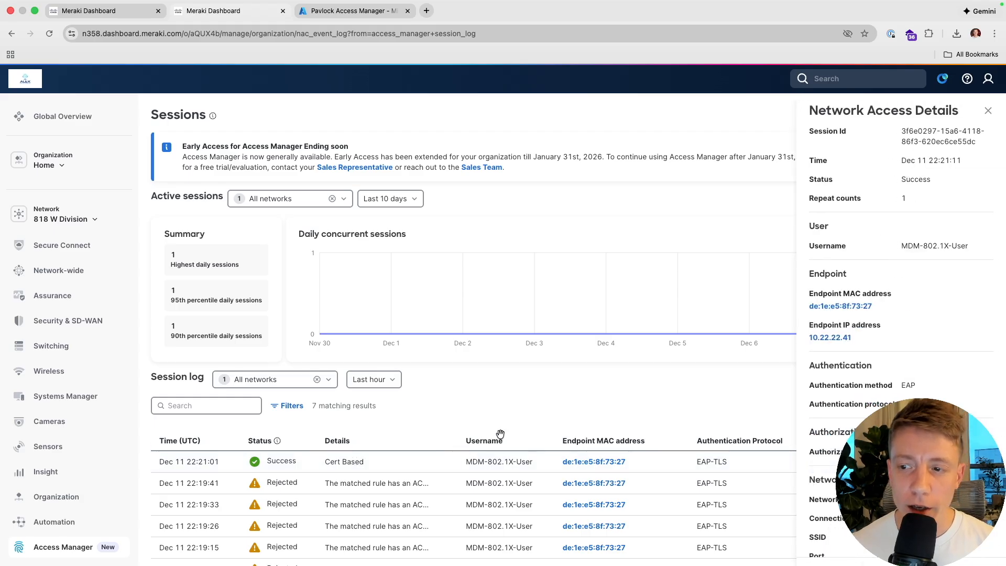
pyautogui.scroll(-5, 912, 260)
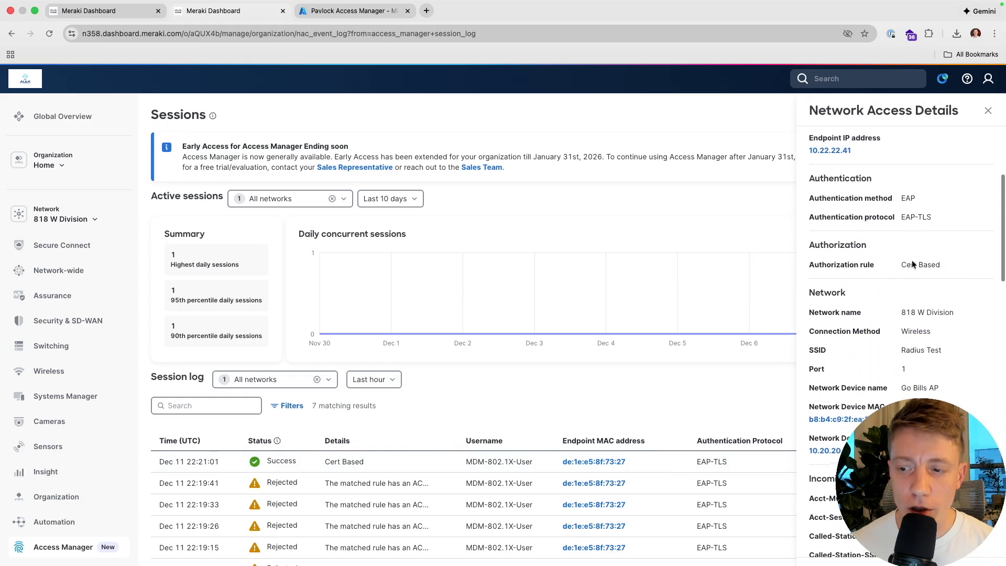
pyautogui.scroll(-5, 912, 260)
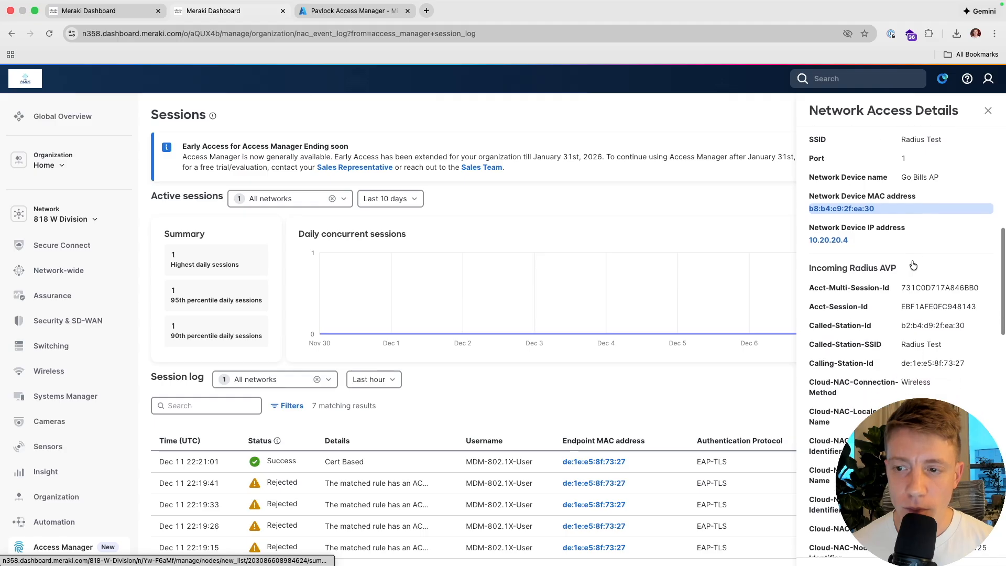
pyautogui.scroll(-3, 913, 265)
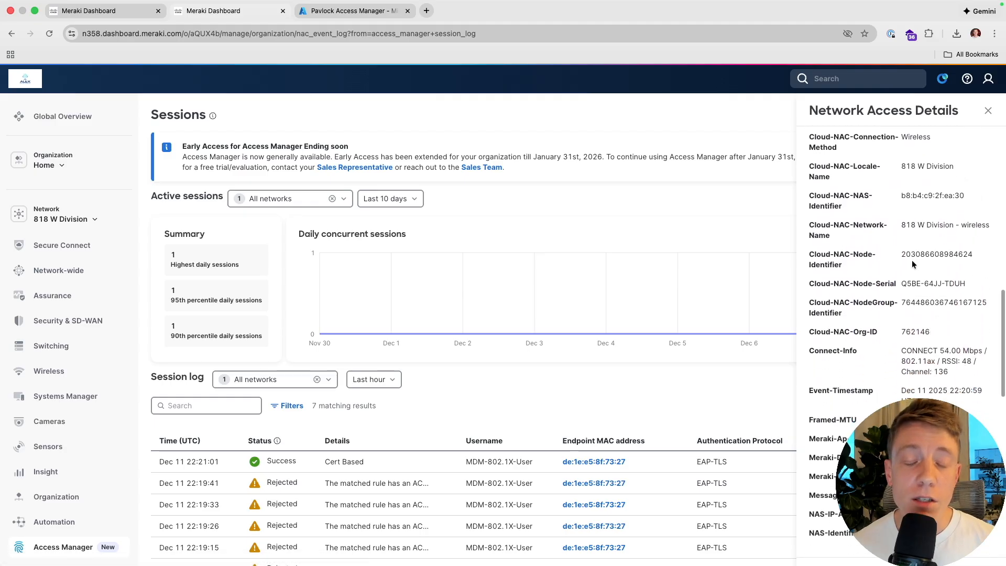
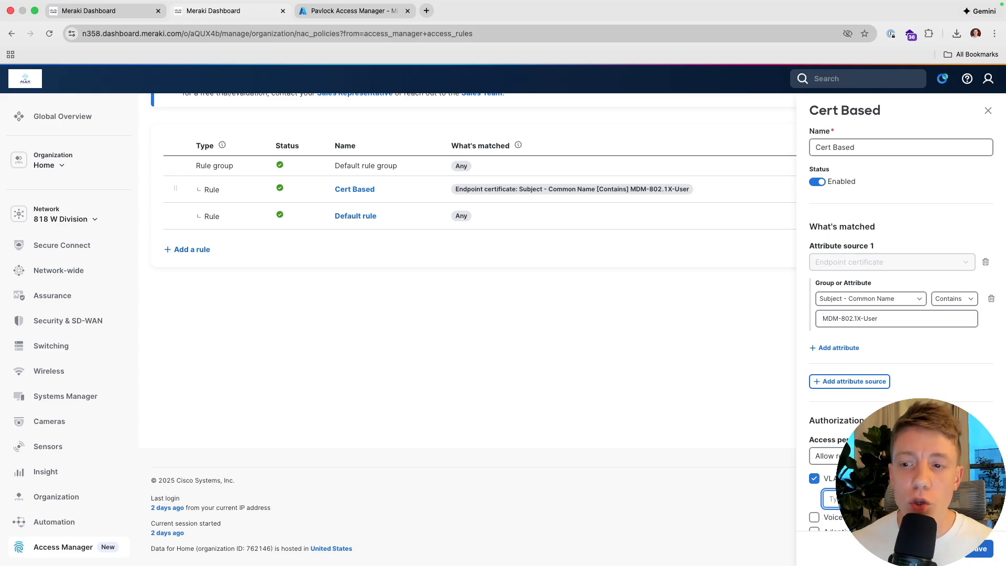
# Set the VLAN ID in the Cert Based rule's authorization to 24 and save the rule
pyautogui.click(904, 320)
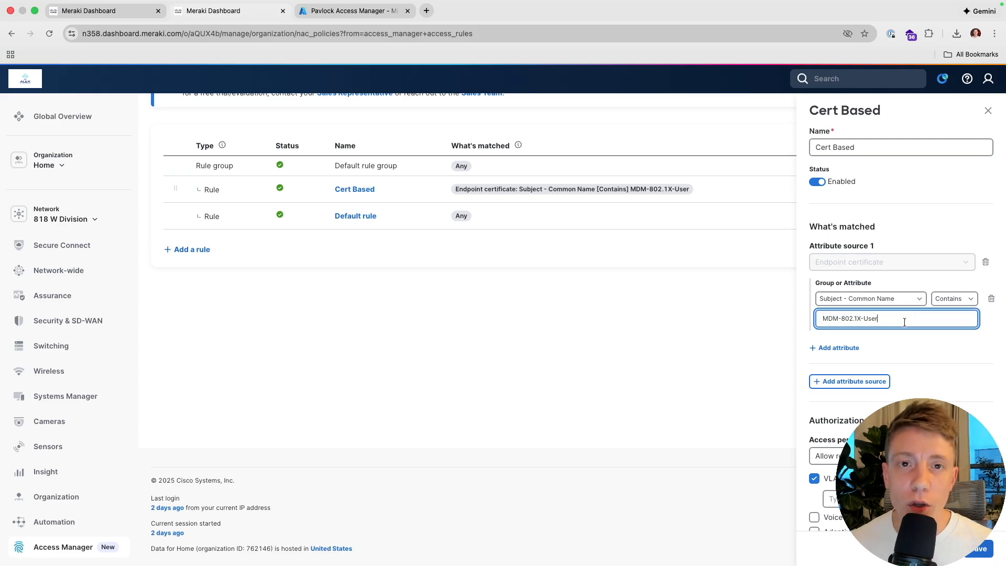
pyautogui.click(900, 499)
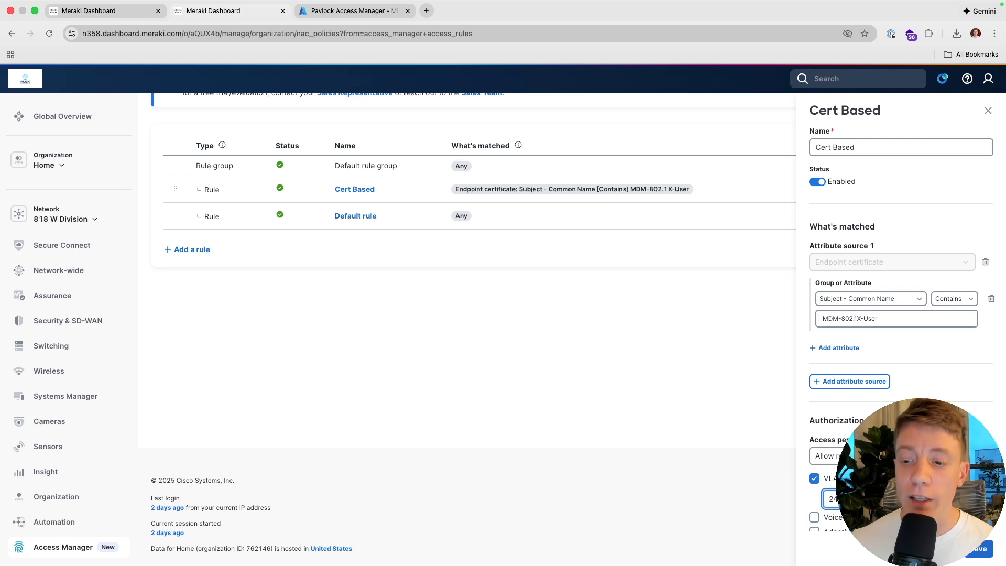
pyautogui.scroll(-2, 902, 315)
pyautogui.write('24')
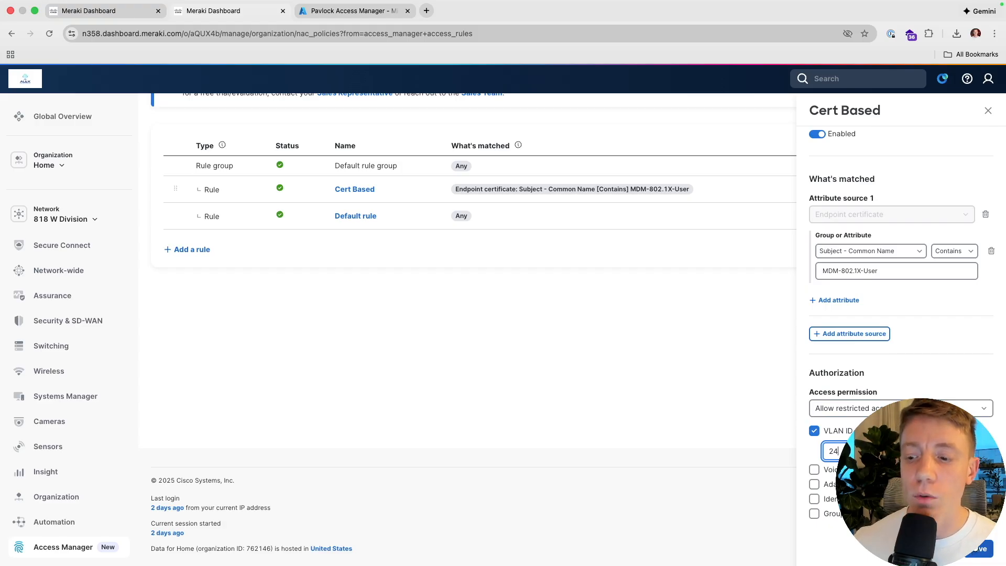
pyautogui.click(978, 549)
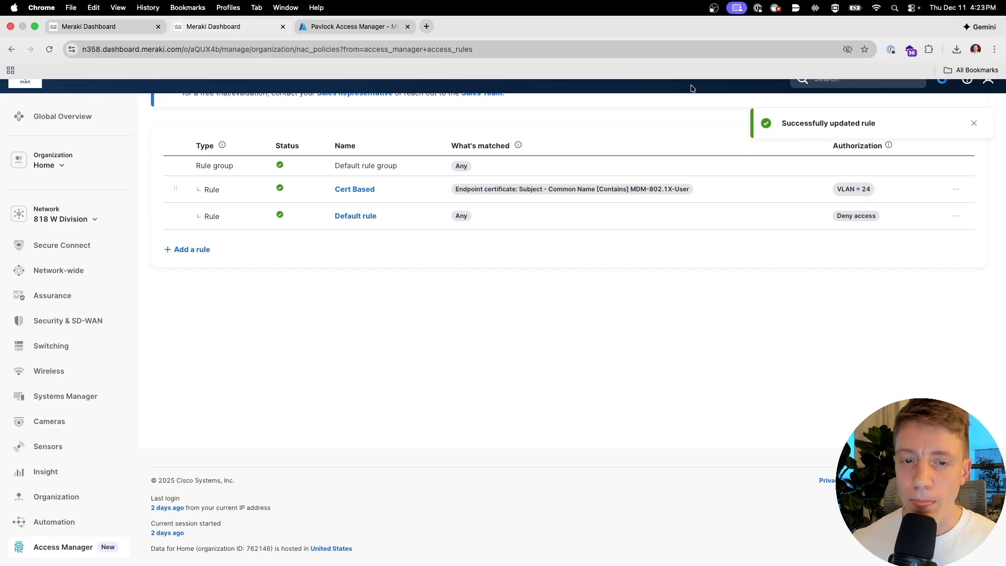
# Switch to System Settings, reconnect the Mac's Wi-Fi by joining Go Bills and then Radius Test, and check the active network from Chrome
pyautogui.hotkey('ctrl', 'Left')
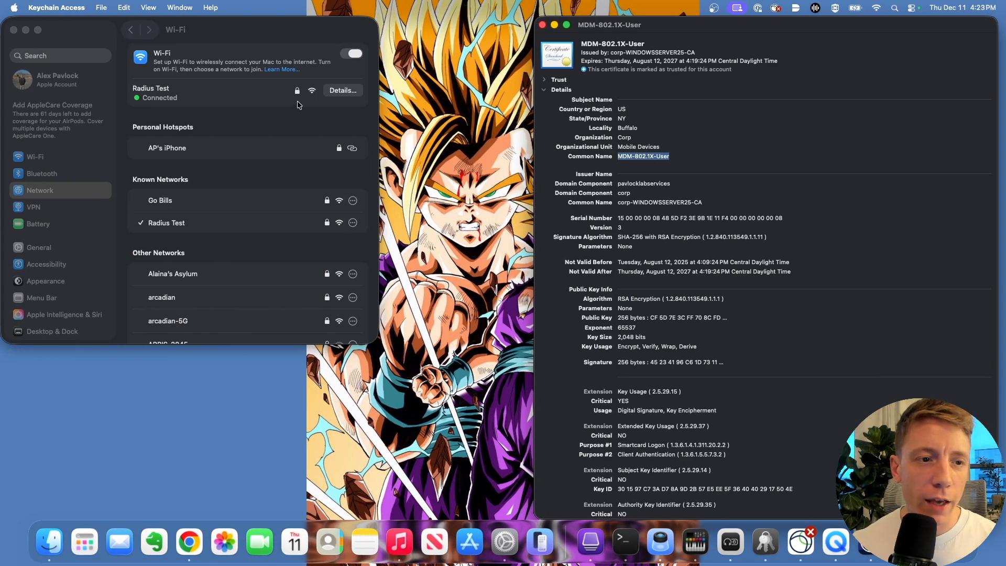
pyautogui.click(333, 97)
pyautogui.click(334, 97)
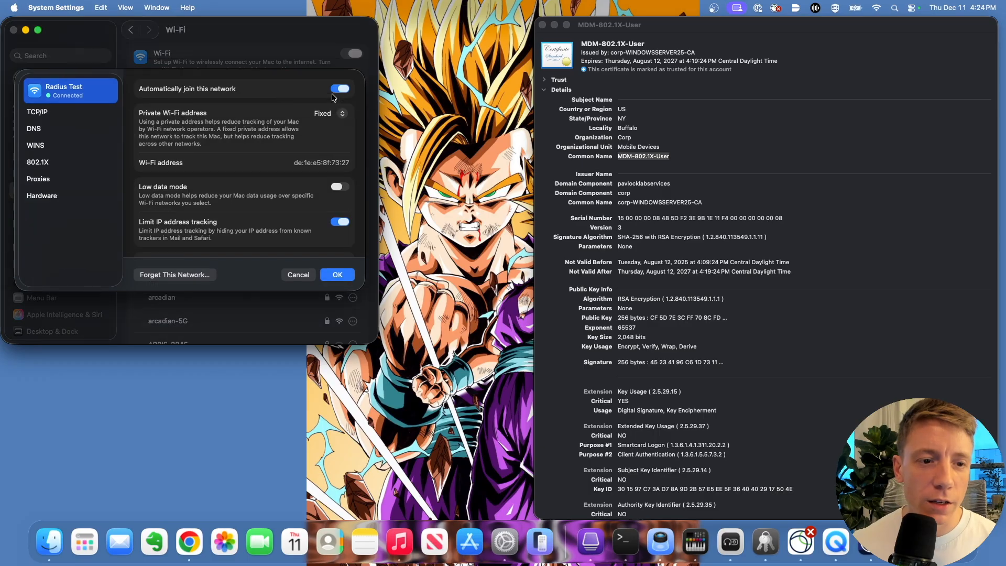
pyautogui.click(299, 275)
pyautogui.click(305, 200)
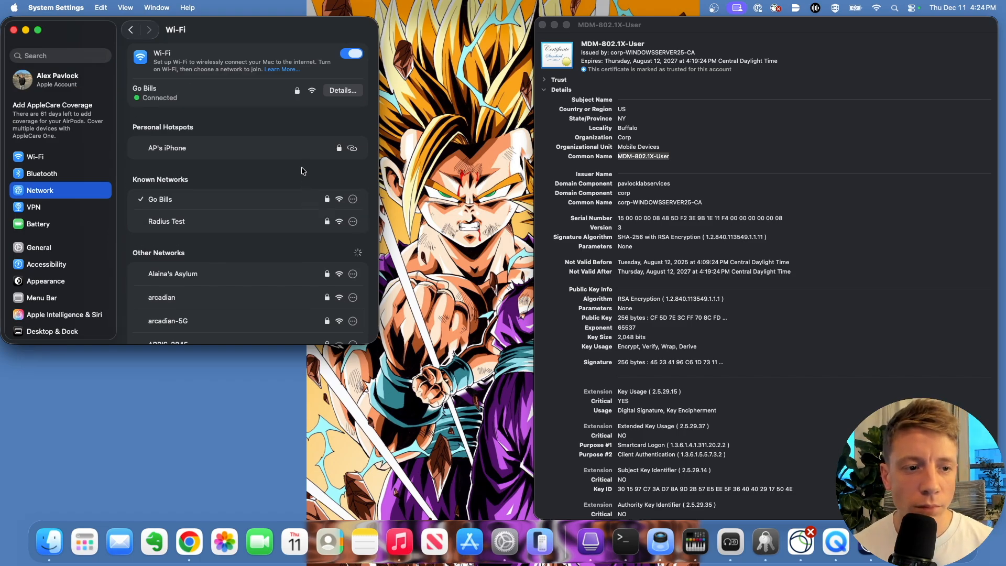
pyautogui.click(307, 226)
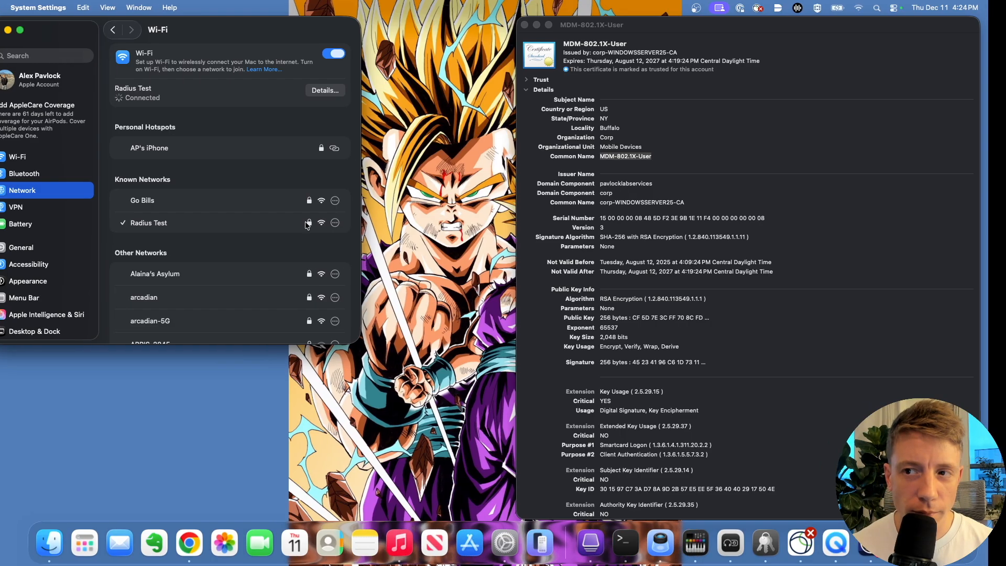
pyautogui.hotkey('ctrl', 'Right')
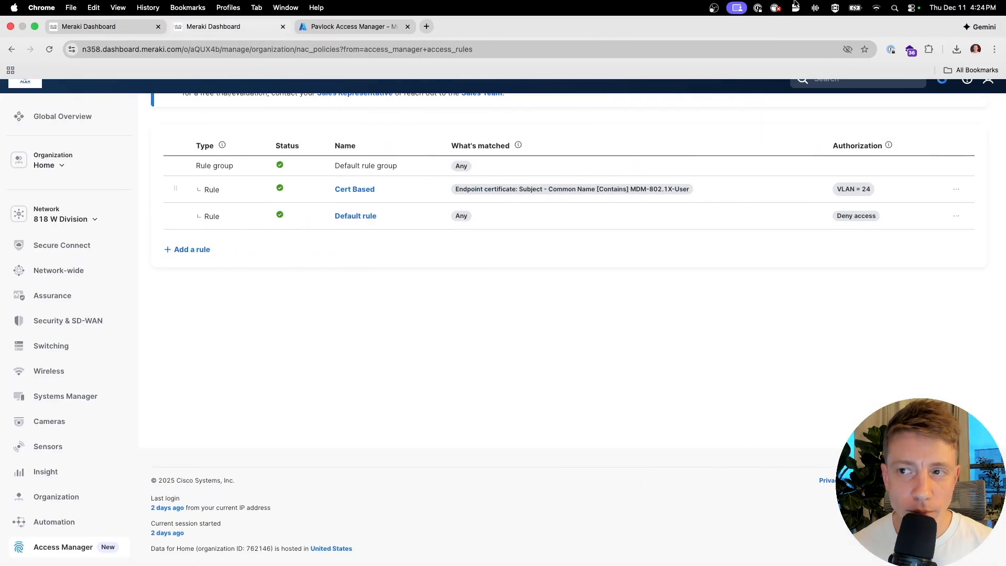
pyautogui.click(877, 9)
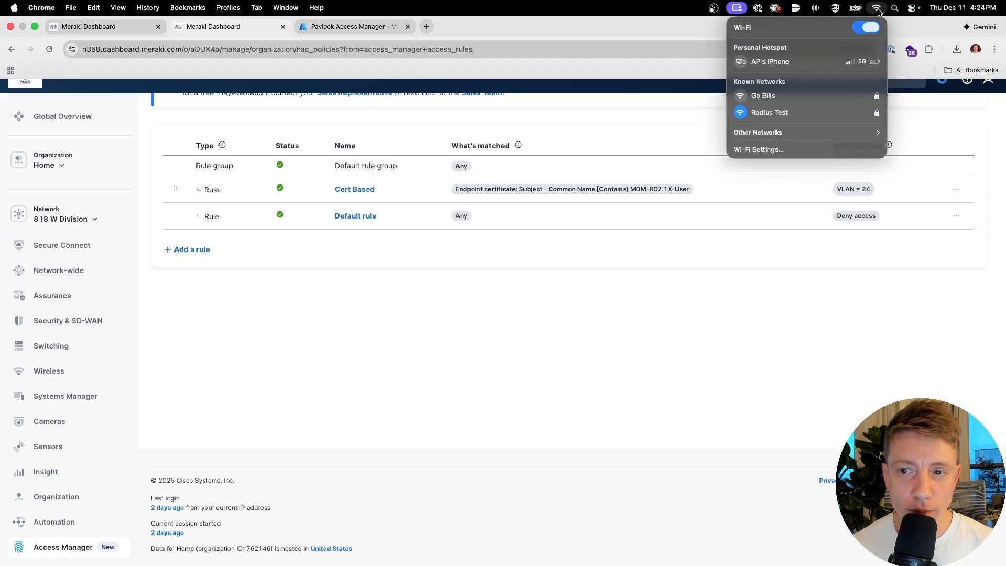
pyautogui.click(409, 256)
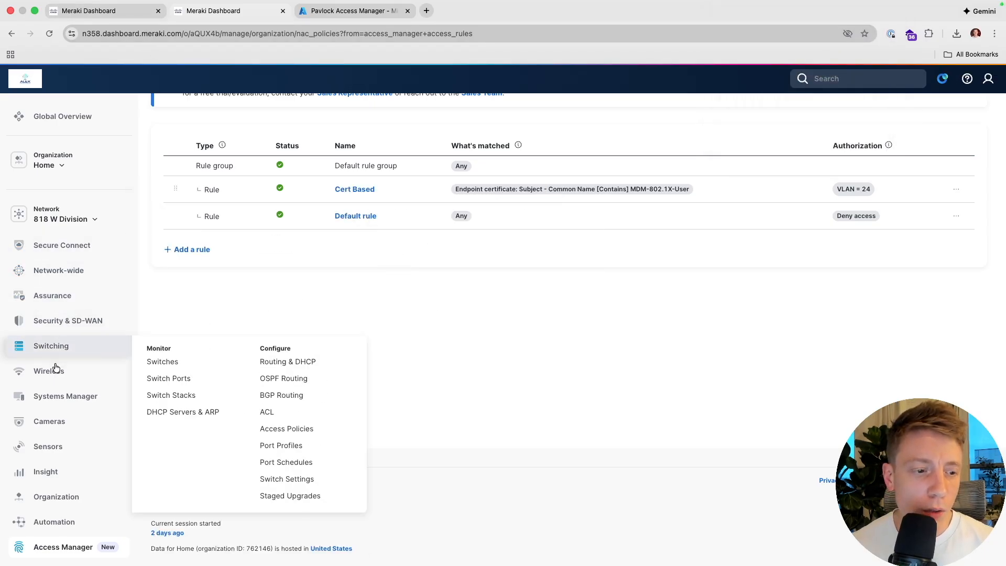
# Open the wireless Access Points page in a separate browser tab and examine the current clients and their VLANs on Go Bills AP
pyautogui.moveTo(56, 367)
pyautogui.keyDown('super'); pyautogui.click(168, 404); pyautogui.keyUp('super')
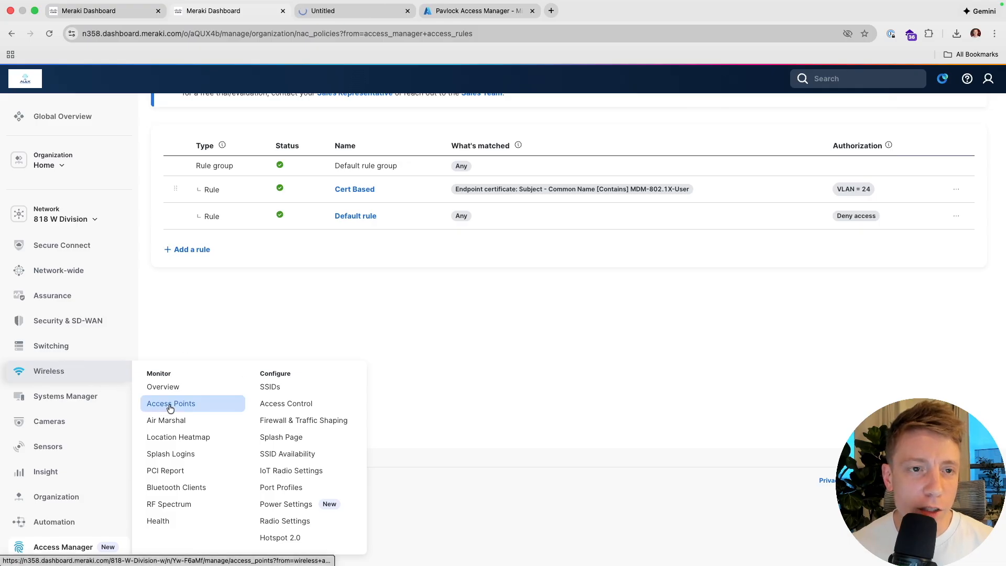
pyautogui.click(330, 11)
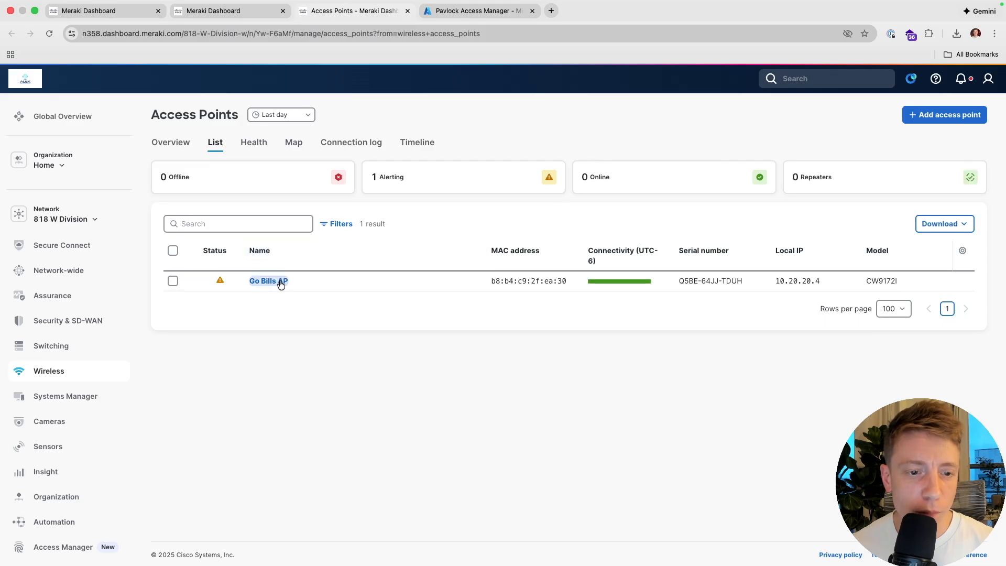
pyautogui.click(278, 282)
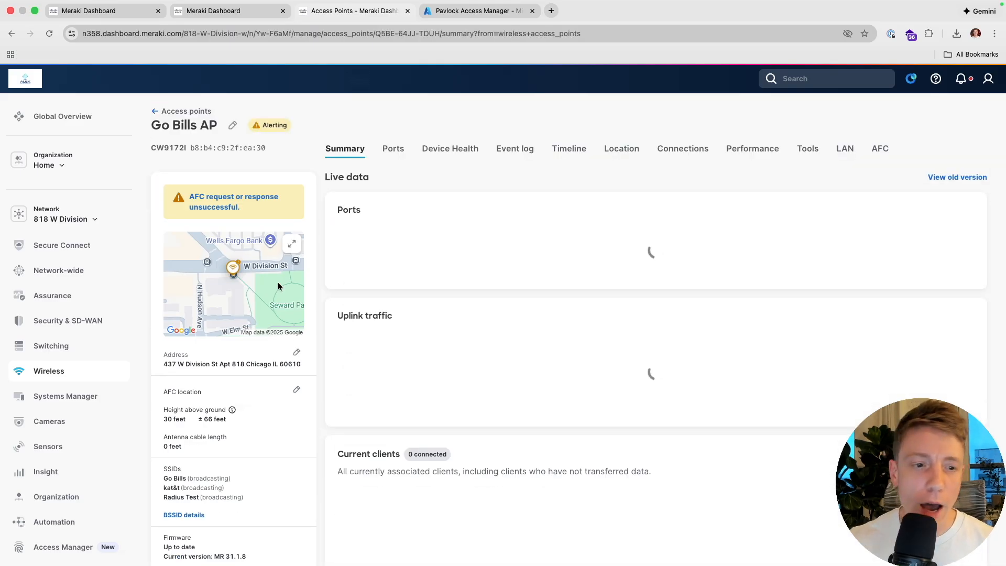
pyautogui.scroll(-4, 460, 401)
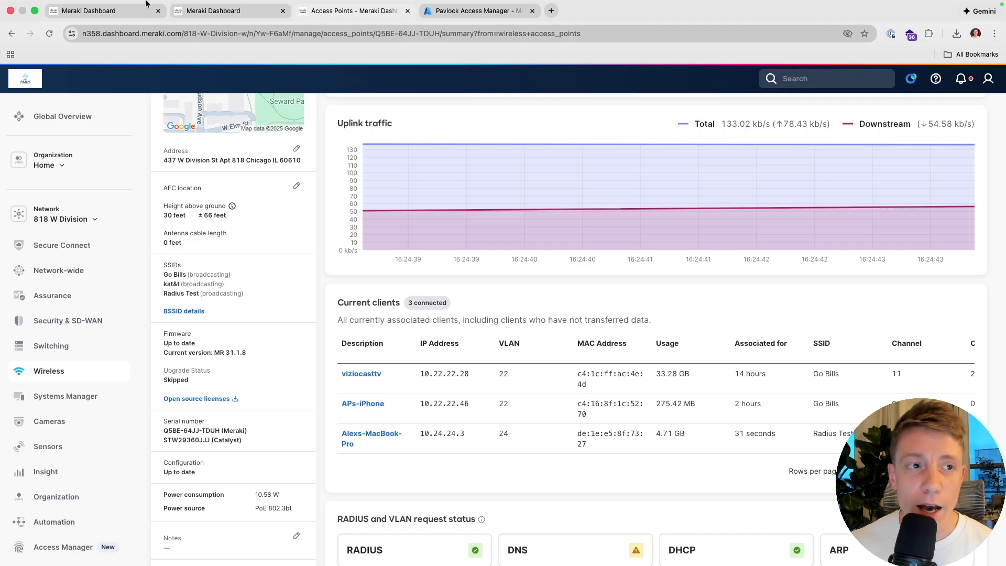
# Return to the access rules and open the Adaptive Policy page from Access Manager
pyautogui.click(212, 27)
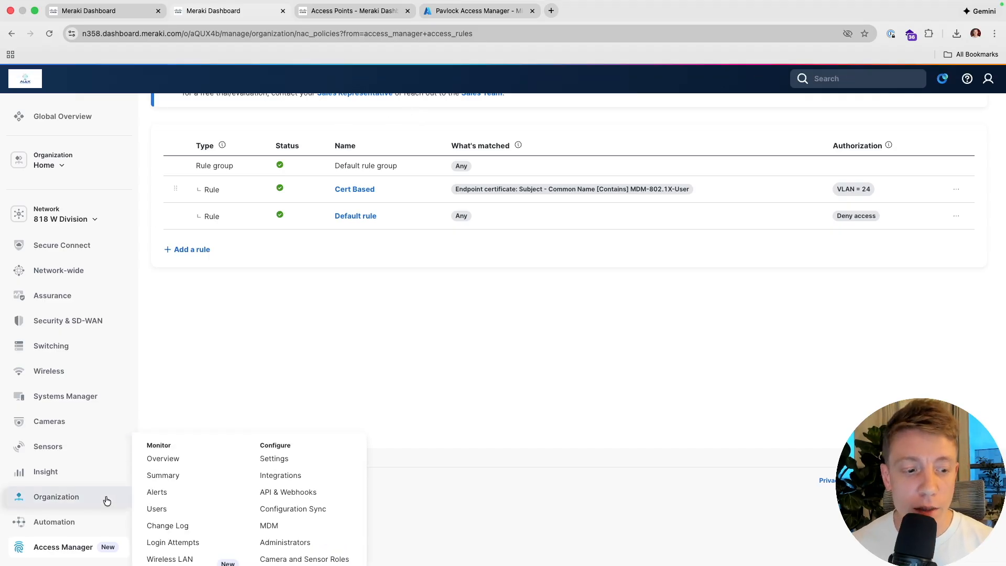
pyautogui.moveTo(53, 546)
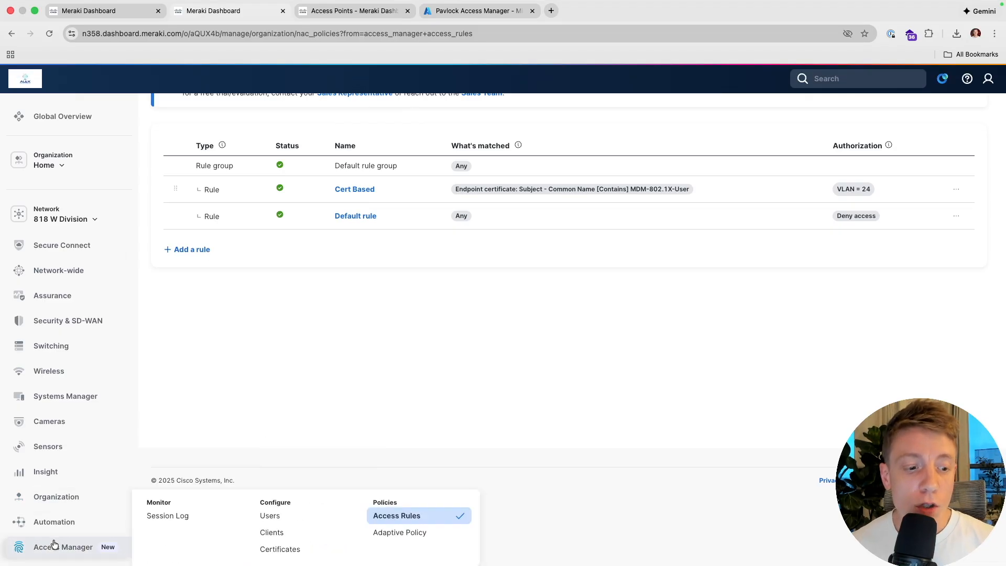
pyautogui.click(375, 543)
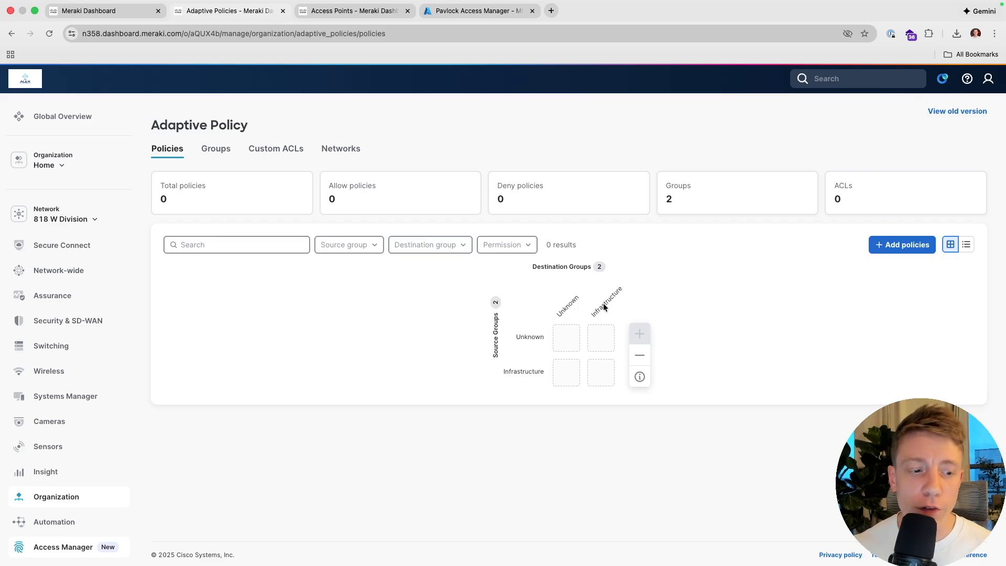
# Open Adaptive Policy in a separate browser tab, check the enablement of the 818 W Division network, and close that tab
pyautogui.moveTo(55, 499)
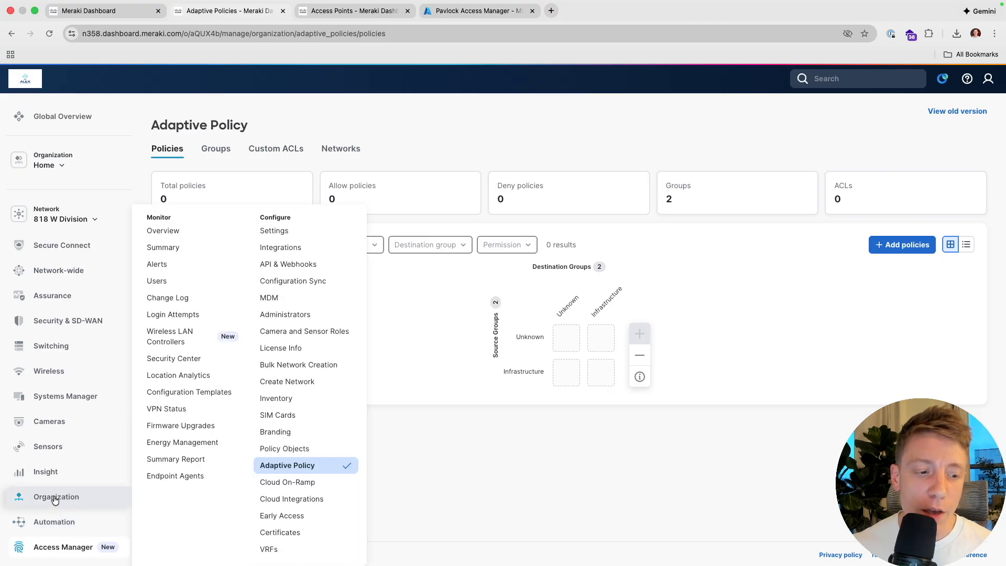
pyautogui.keyDown('super'); pyautogui.click(287, 382); pyautogui.keyUp('super')
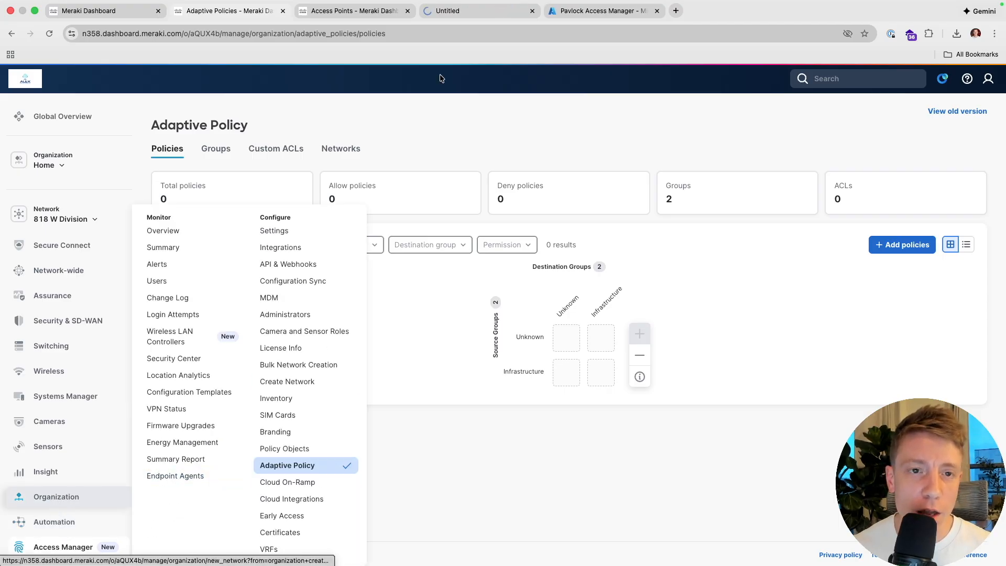
pyautogui.click(454, 11)
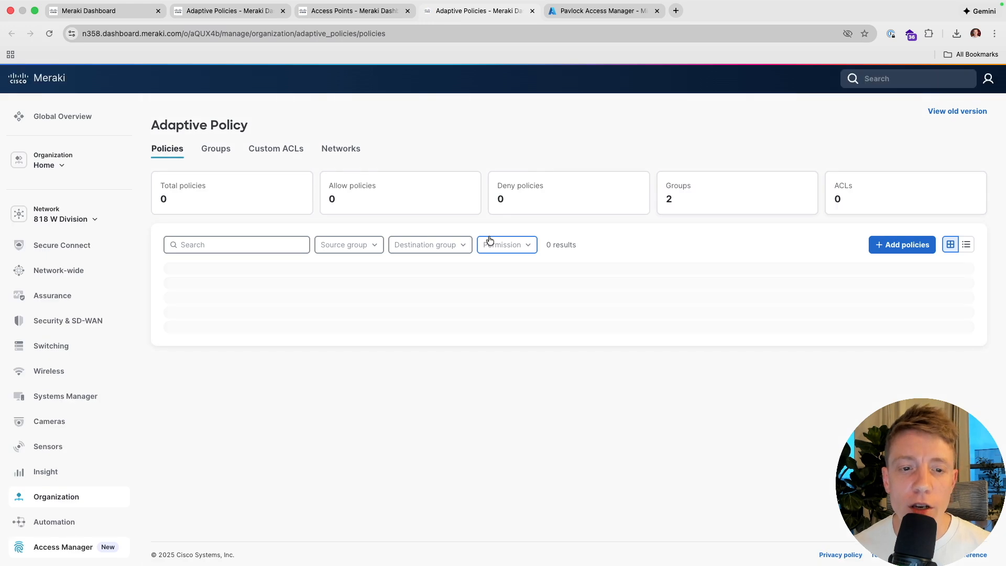
pyautogui.click(324, 150)
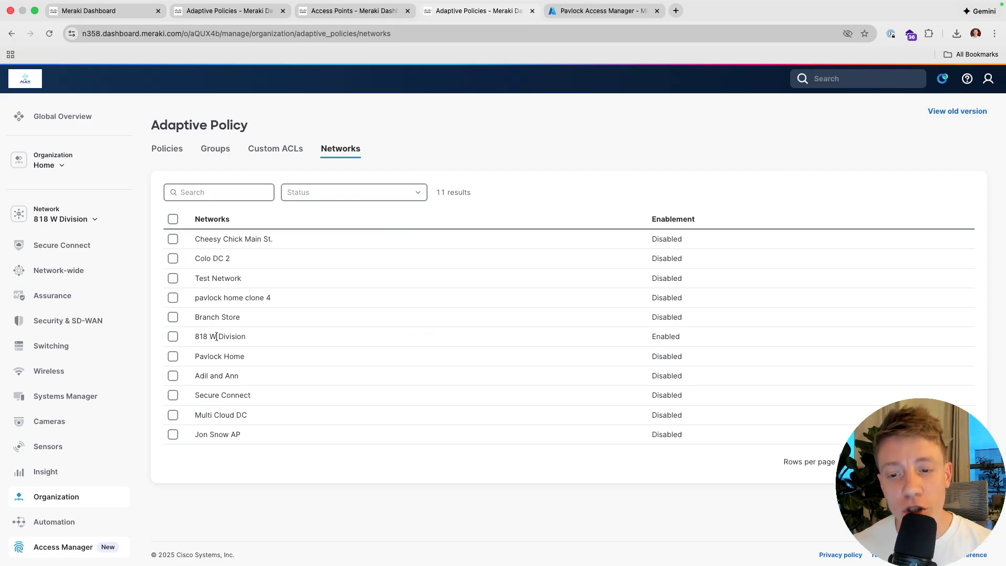
pyautogui.click(531, 10)
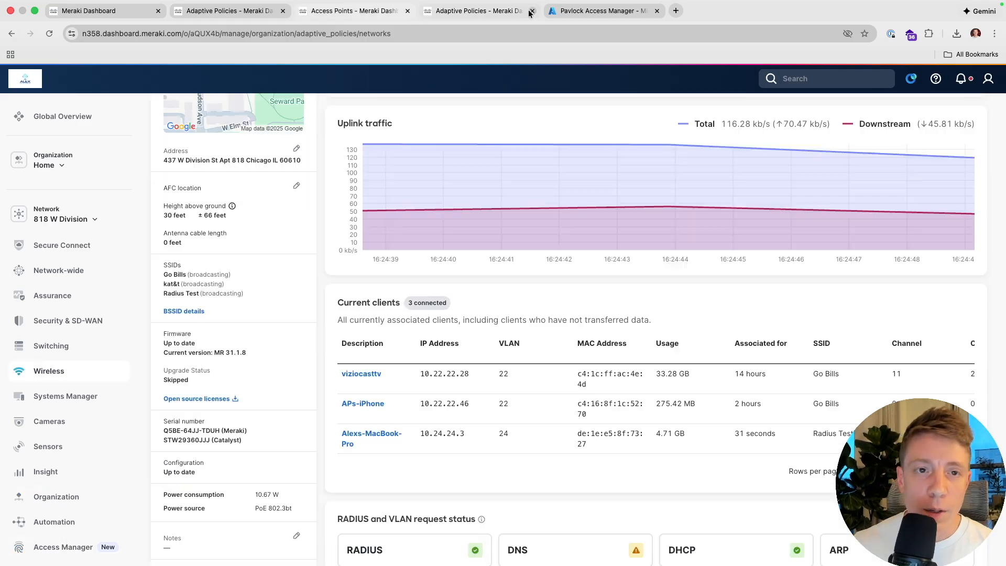
# Create an Adaptive Policy group named Engineers with SGT value 24 and no policy object binding
pyautogui.click(248, 16)
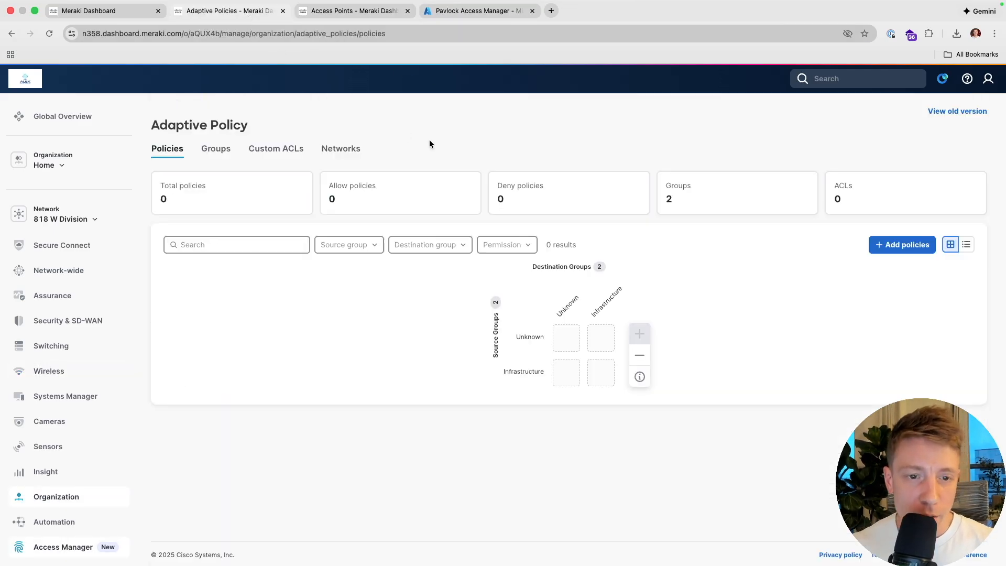
pyautogui.click(216, 150)
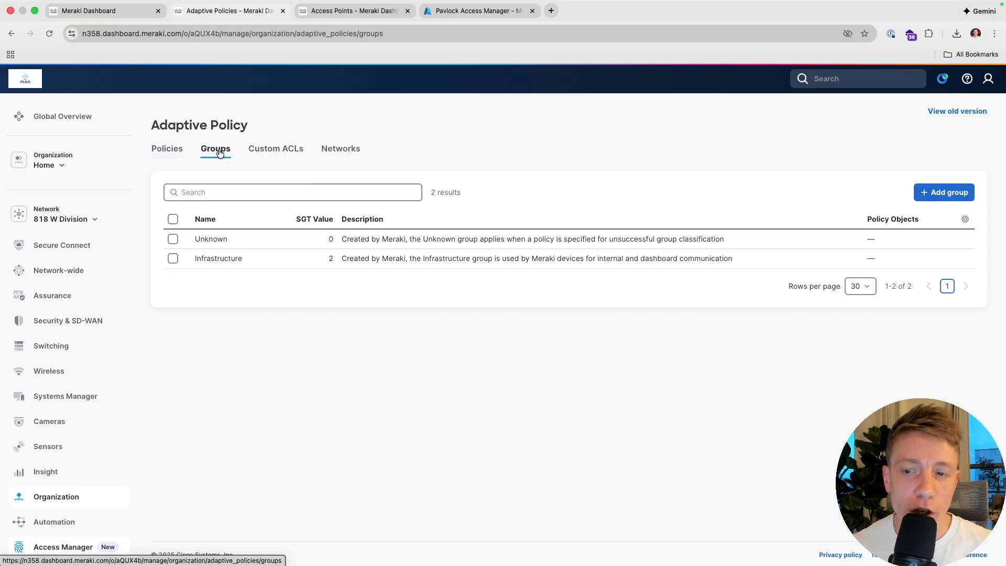
pyautogui.click(944, 192)
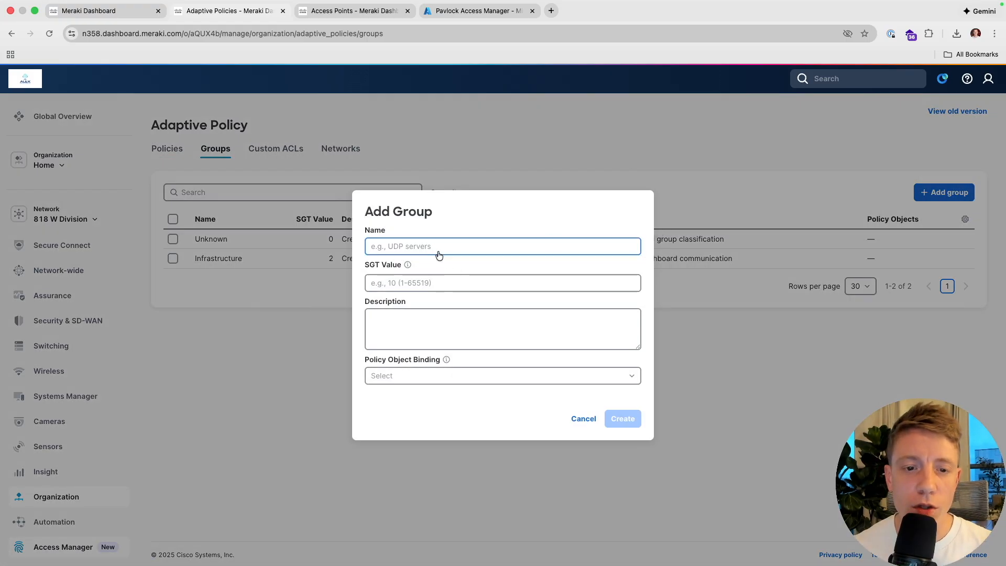
pyautogui.write('Engineers')
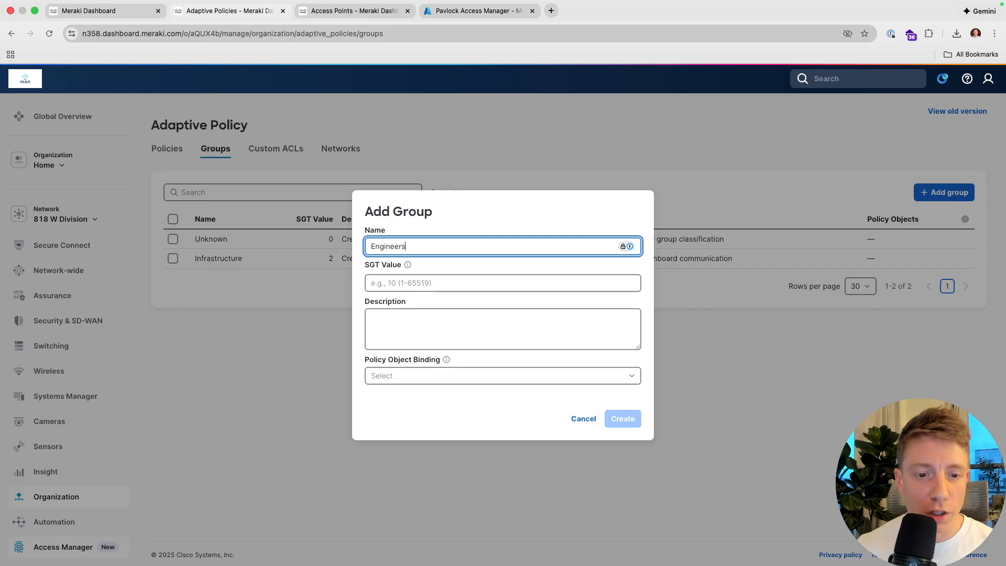
pyautogui.click(400, 283)
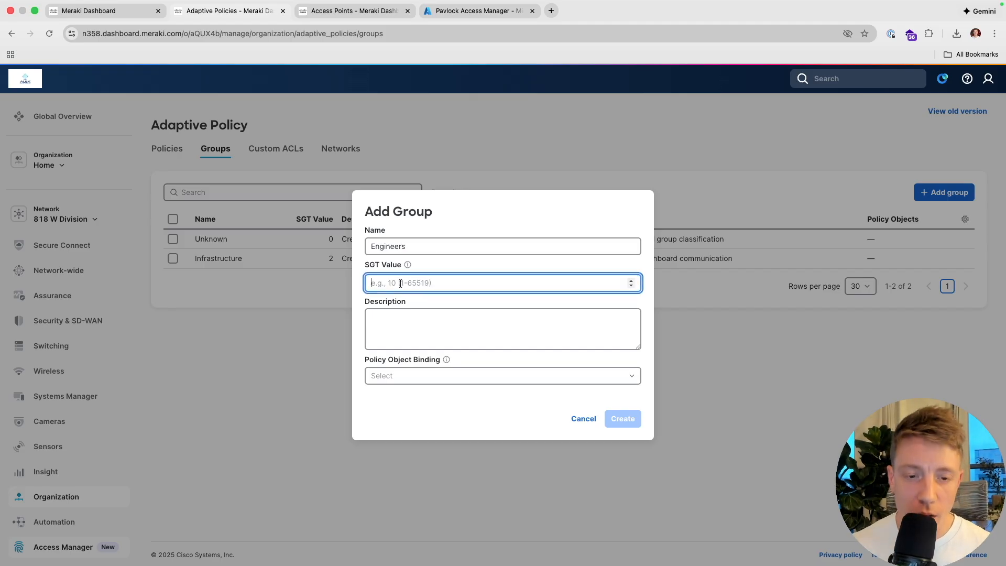
pyautogui.write('24')
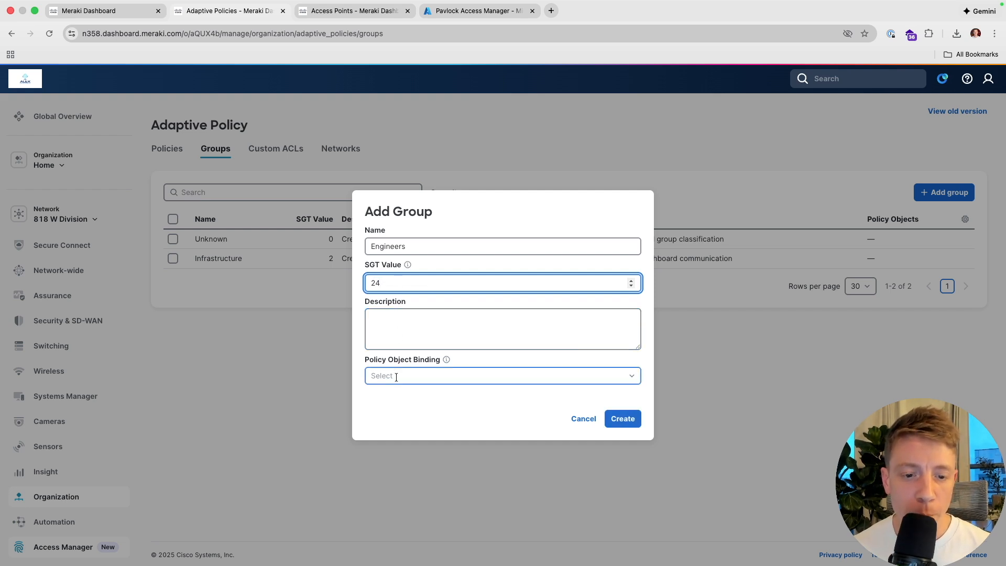
pyautogui.click(632, 376)
pyautogui.click(631, 375)
pyautogui.click(625, 423)
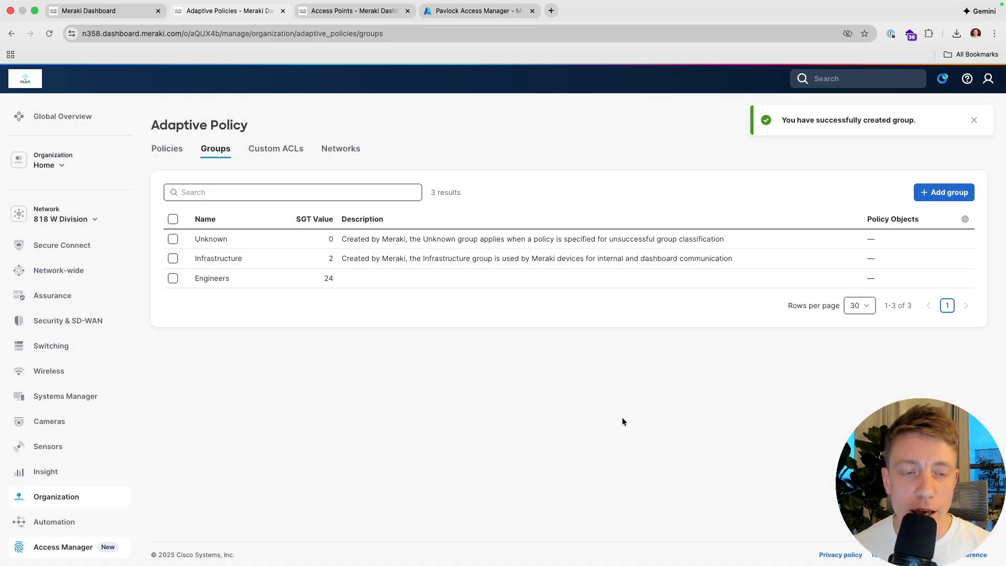
# Add a deny-all policy from the Engineers group to Infrastructure, including its inverse, and check it in the policy matrix
pyautogui.click(164, 150)
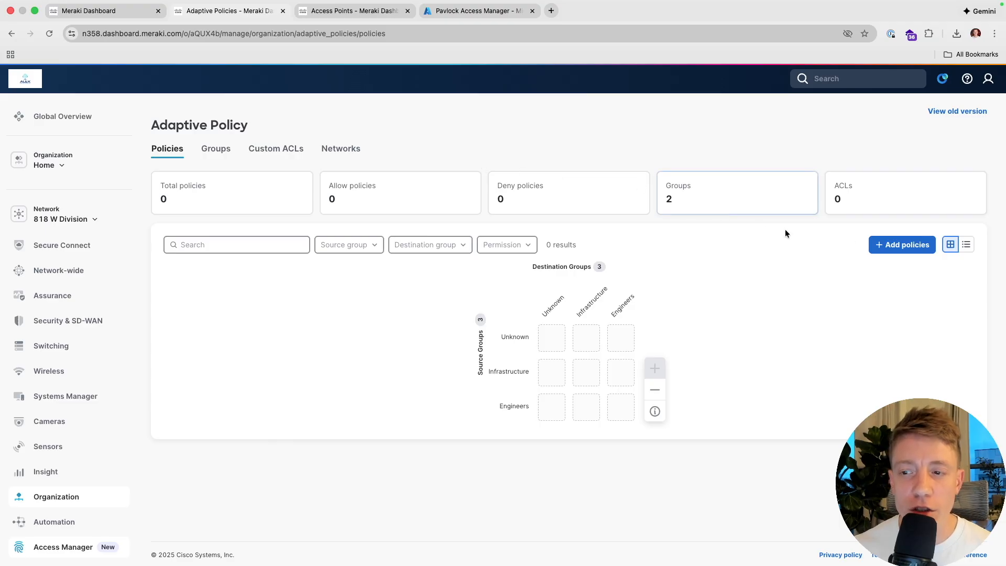
pyautogui.click(893, 248)
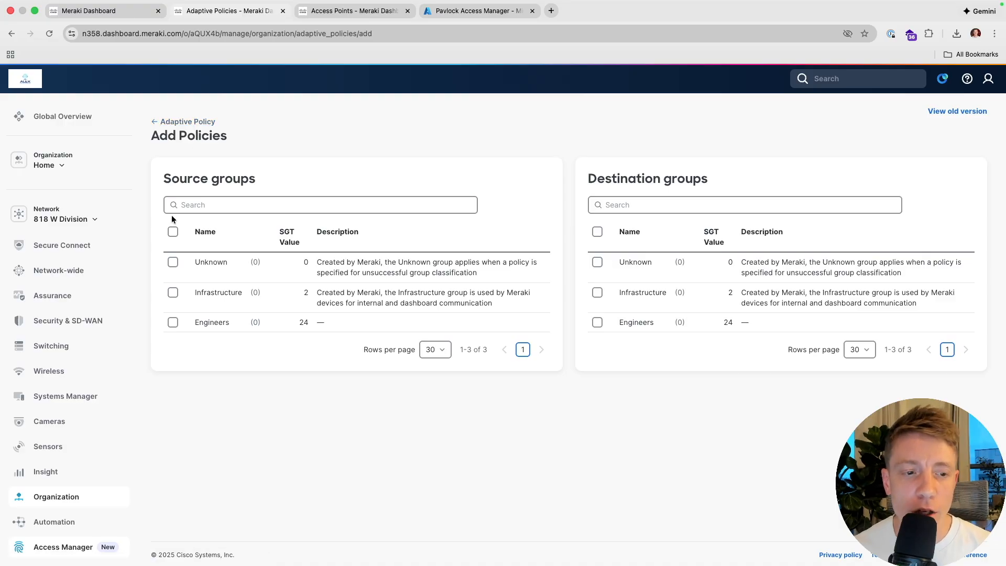
pyautogui.click(173, 323)
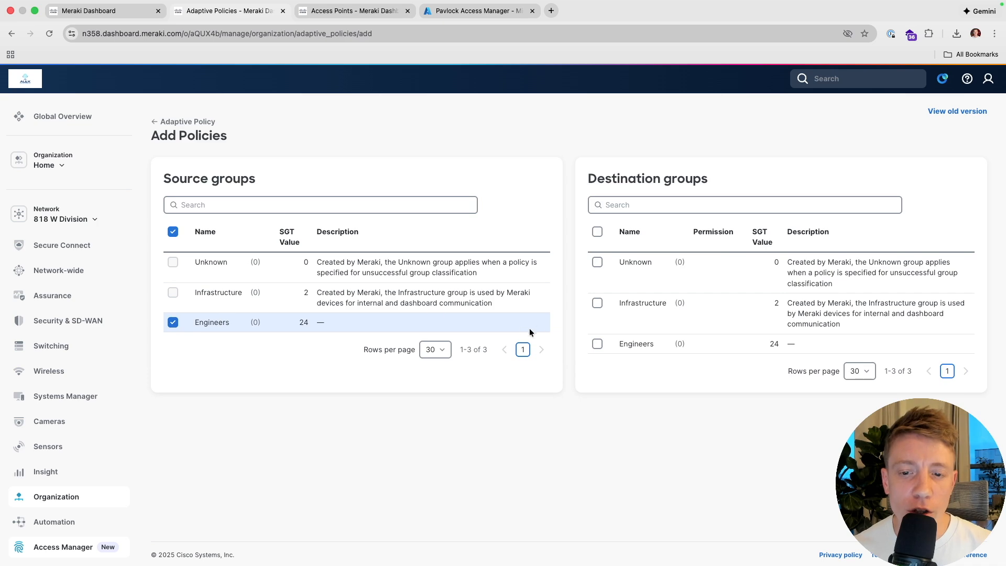
pyautogui.click(598, 303)
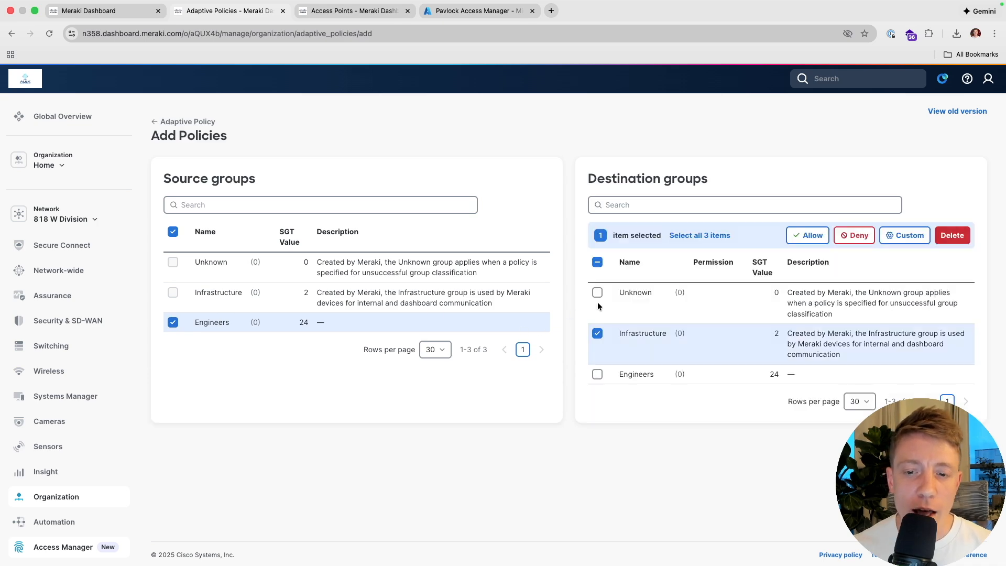
pyautogui.click(859, 236)
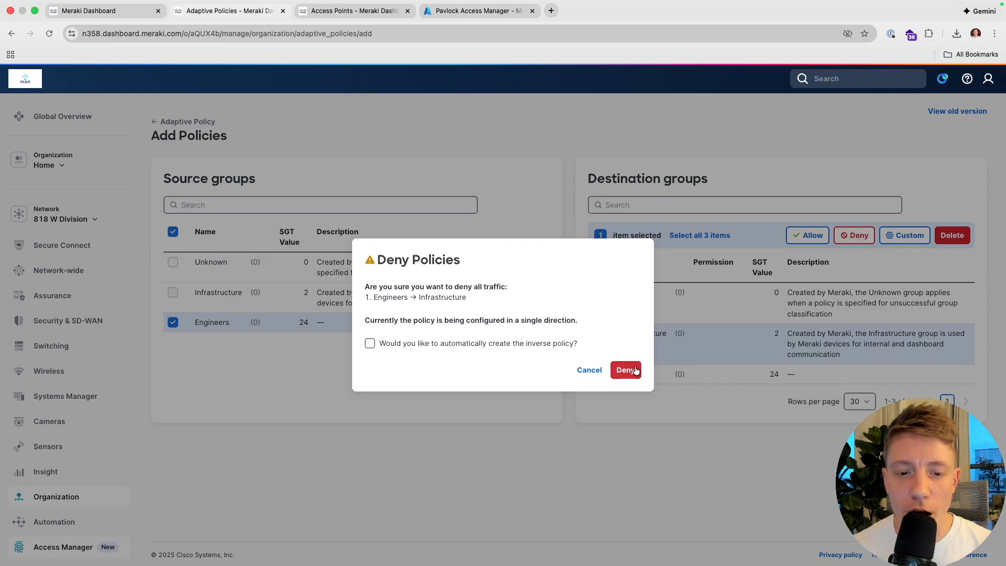
pyautogui.click(564, 344)
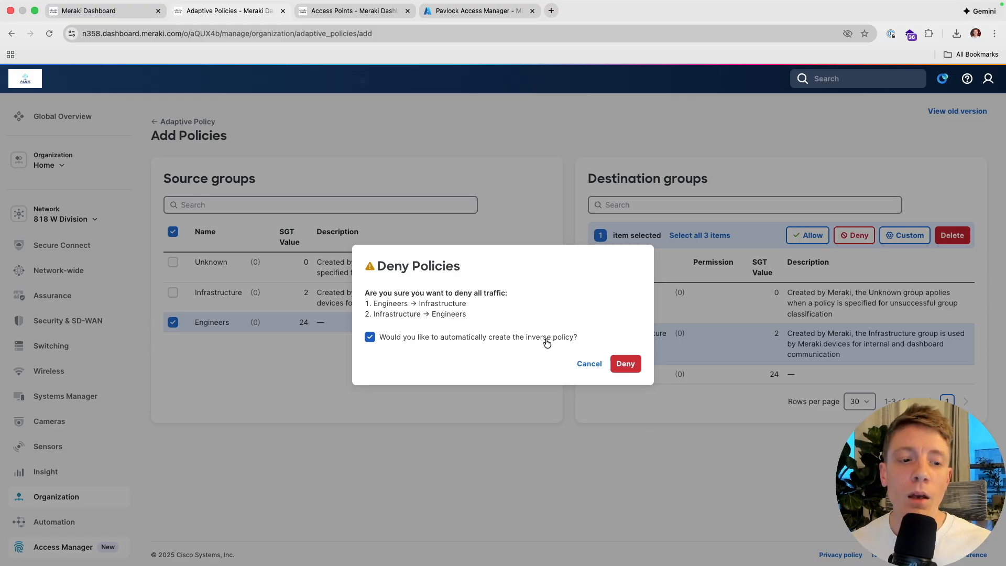
pyautogui.click(626, 363)
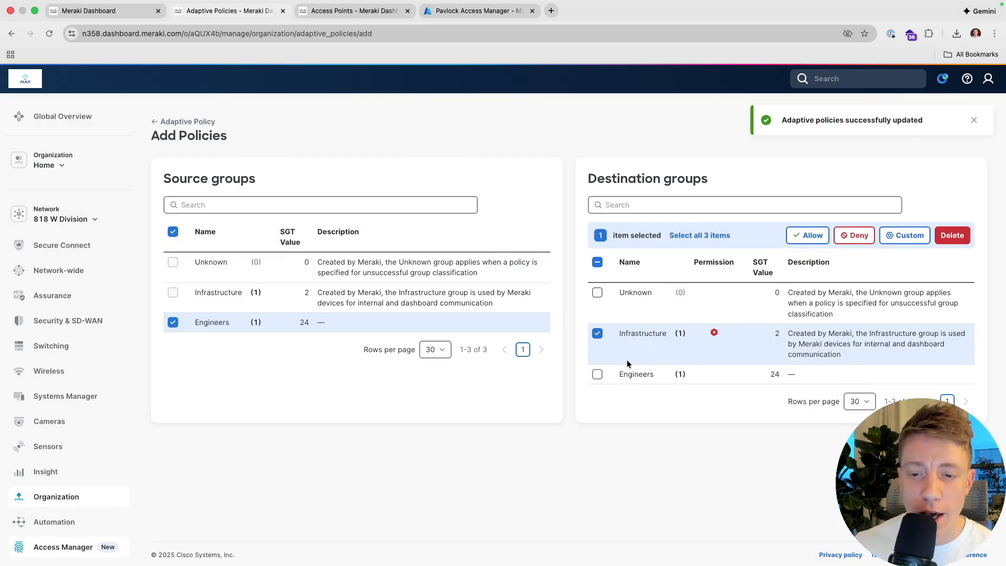
pyautogui.click(180, 121)
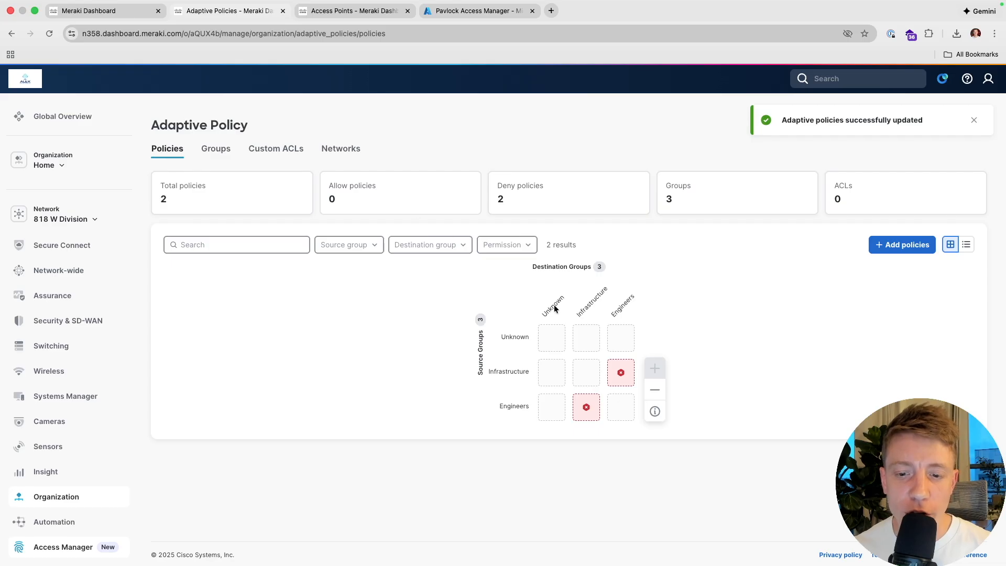
pyautogui.moveTo(617, 373)
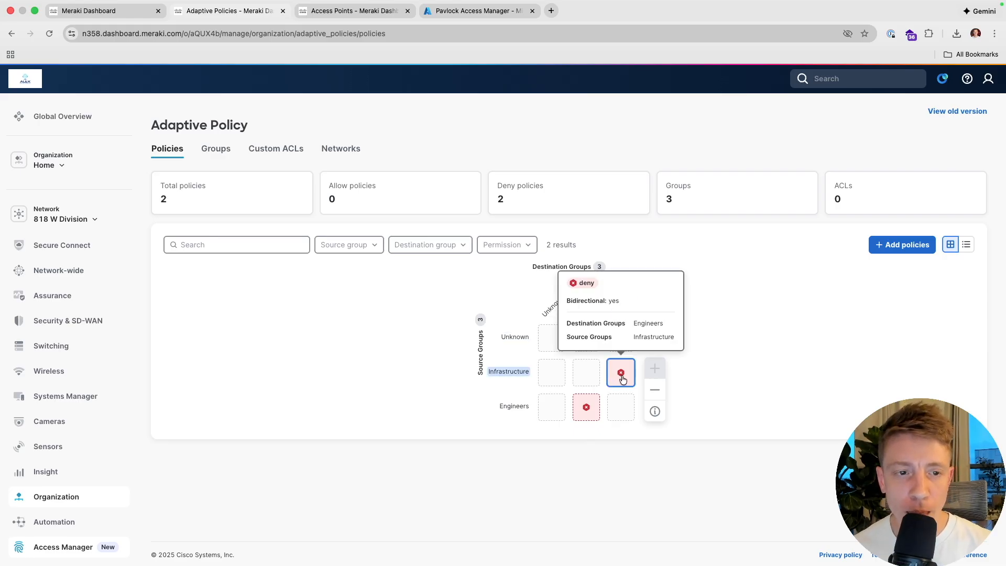
# Assign the Engineers Adaptive Policy group in the Cert Based access rule's authorization and save the rule
pyautogui.click(103, 10)
pyautogui.click(186, 10)
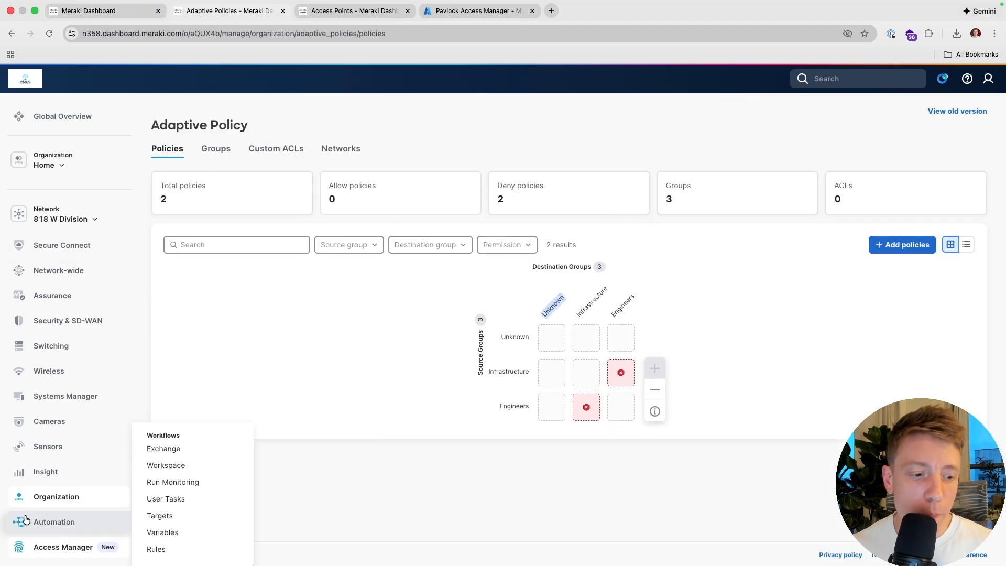
pyautogui.moveTo(84, 554)
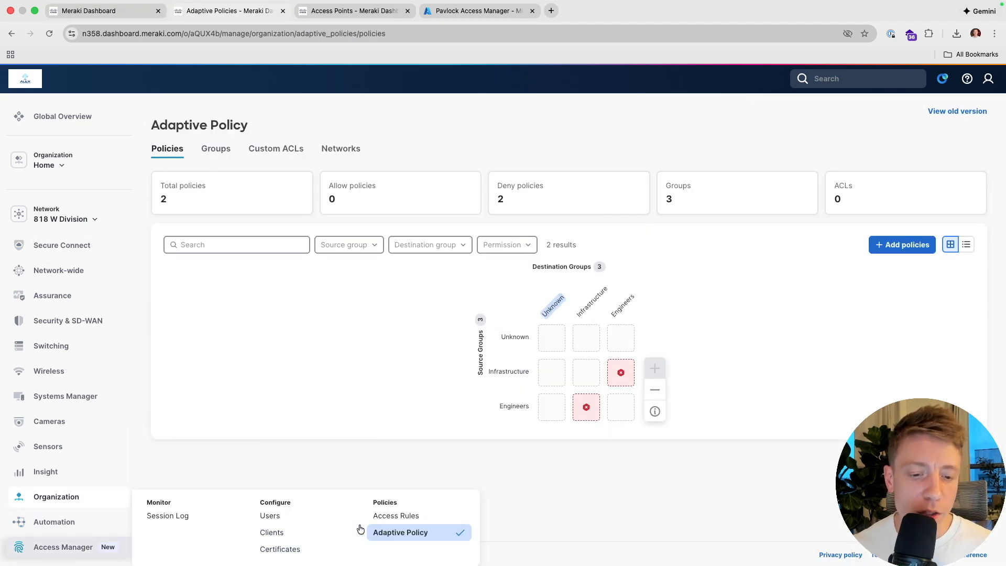
pyautogui.click(385, 520)
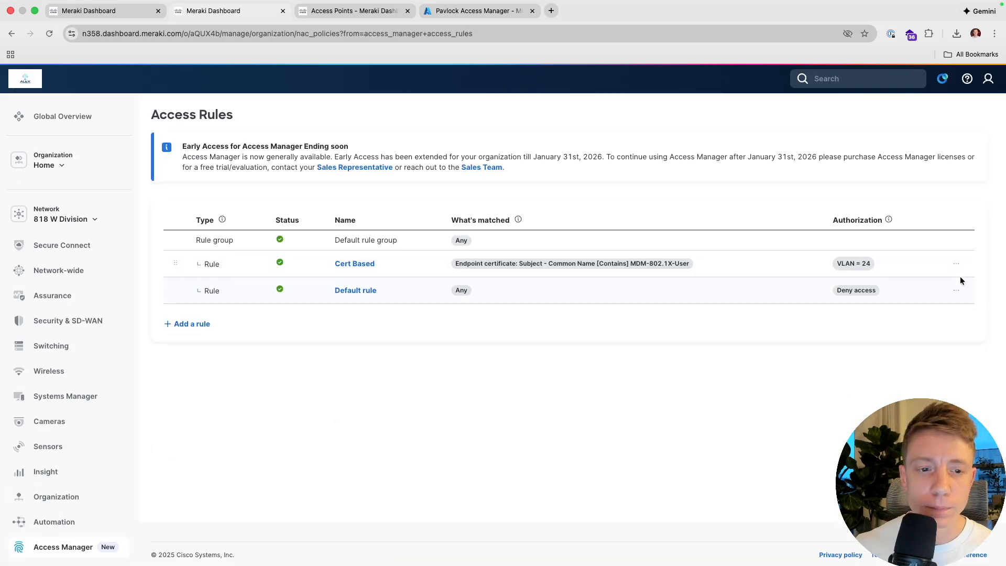
pyautogui.click(956, 264)
pyautogui.click(932, 287)
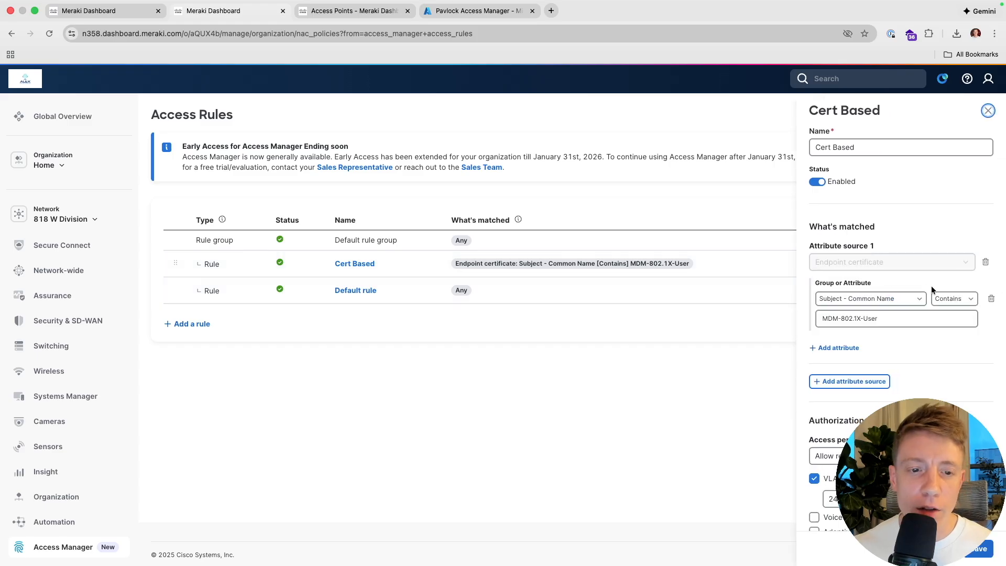
pyautogui.scroll(-1, 929, 289)
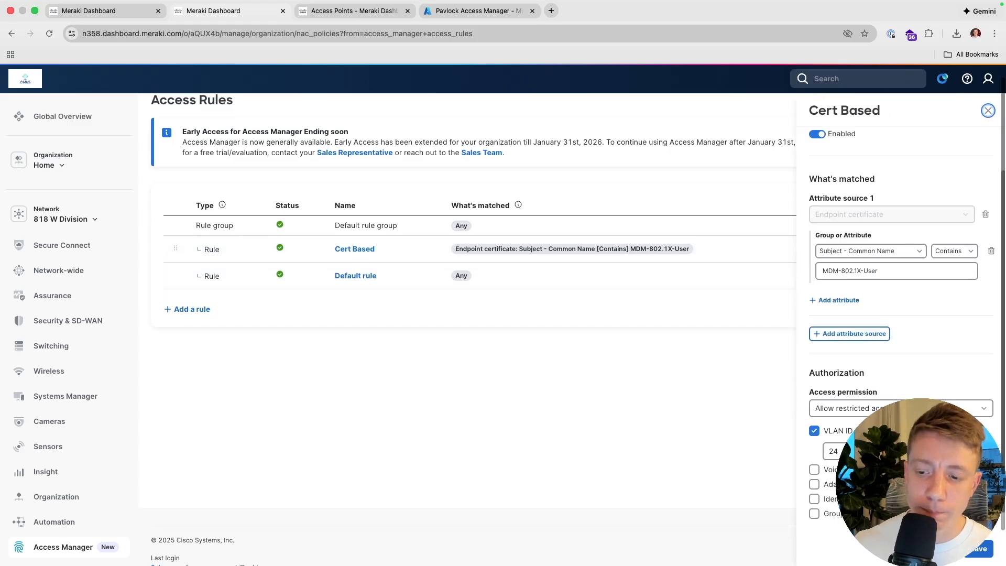
pyautogui.click(815, 484)
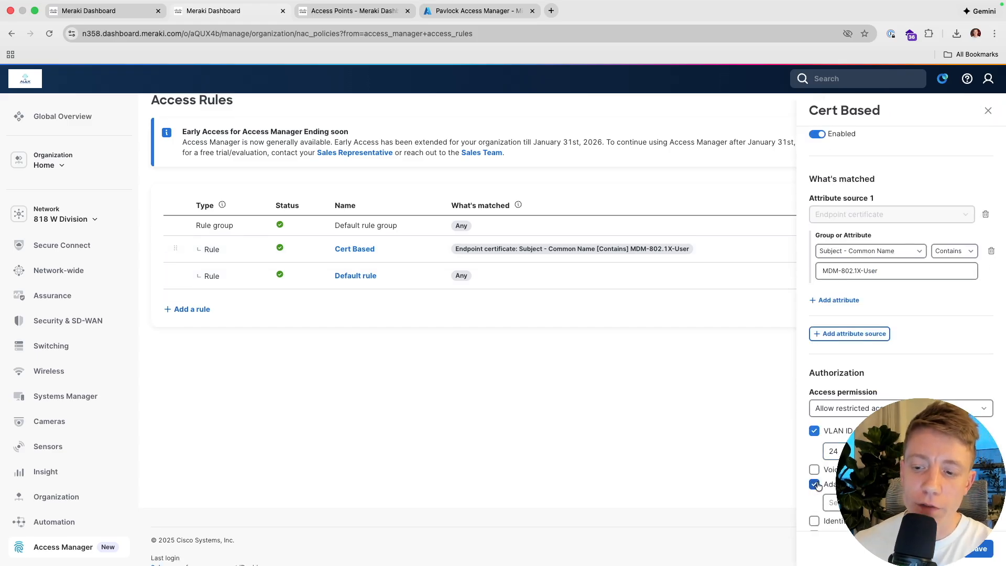
pyautogui.click(832, 503)
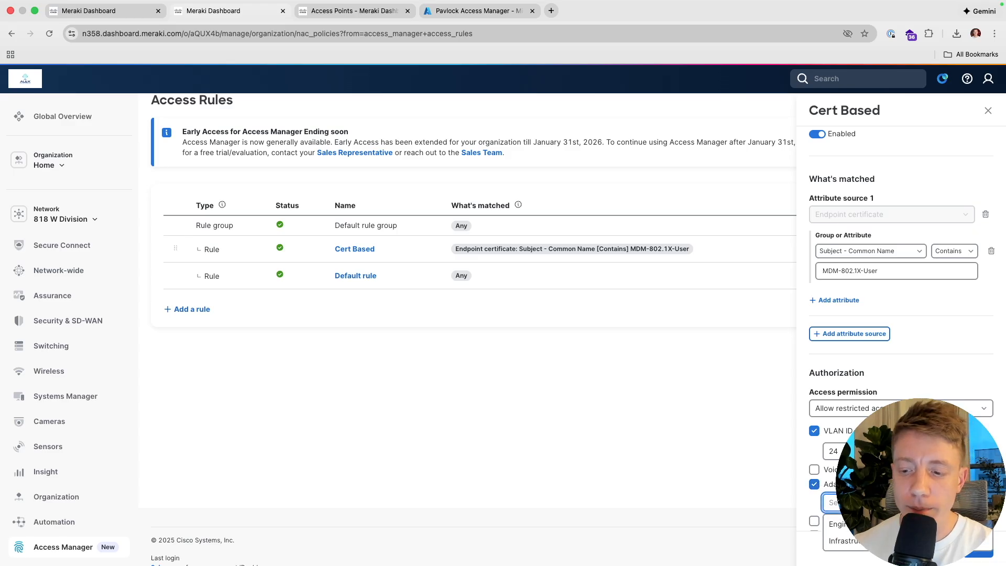
pyautogui.click(839, 523)
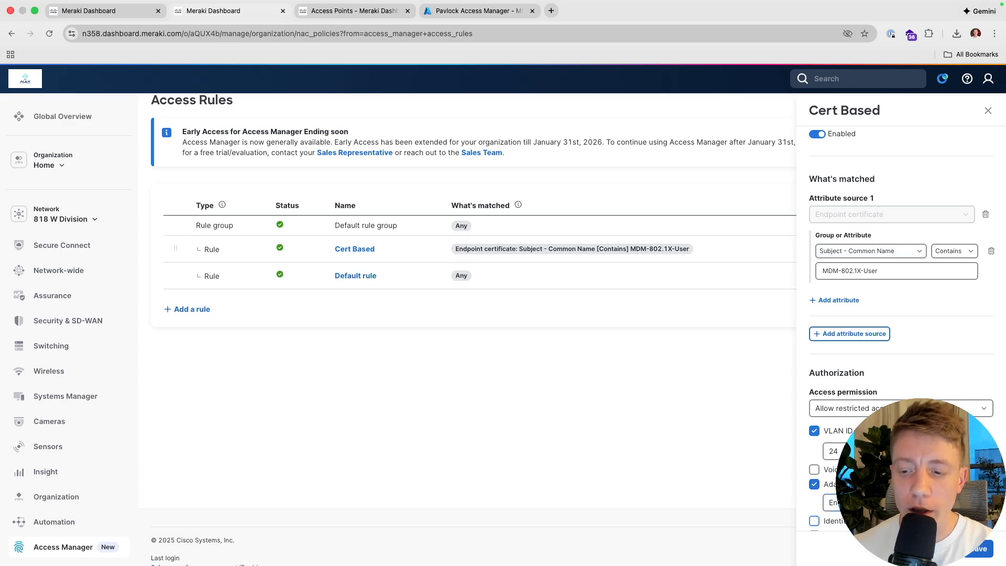
pyautogui.scroll(-1, 901, 330)
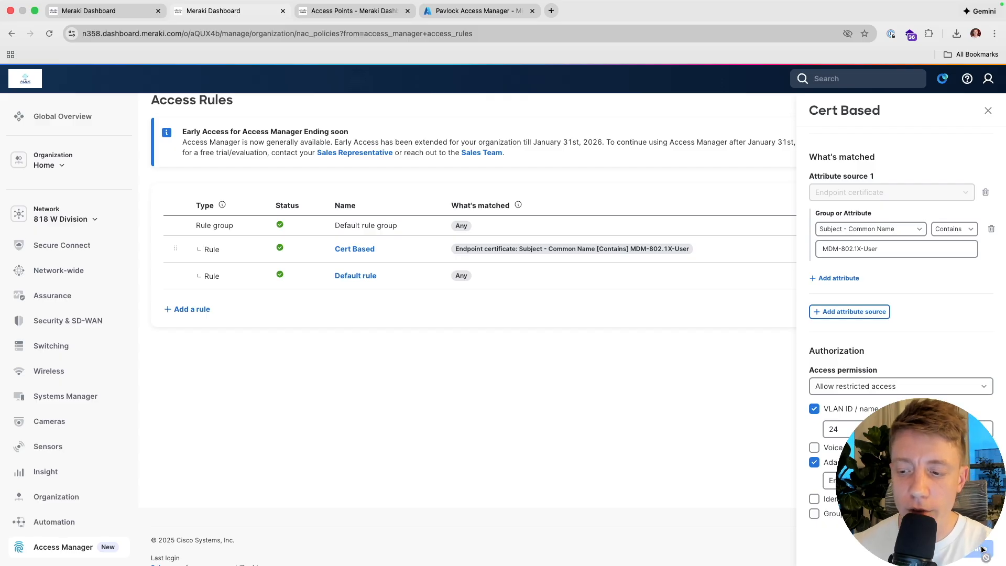
pyautogui.click(983, 549)
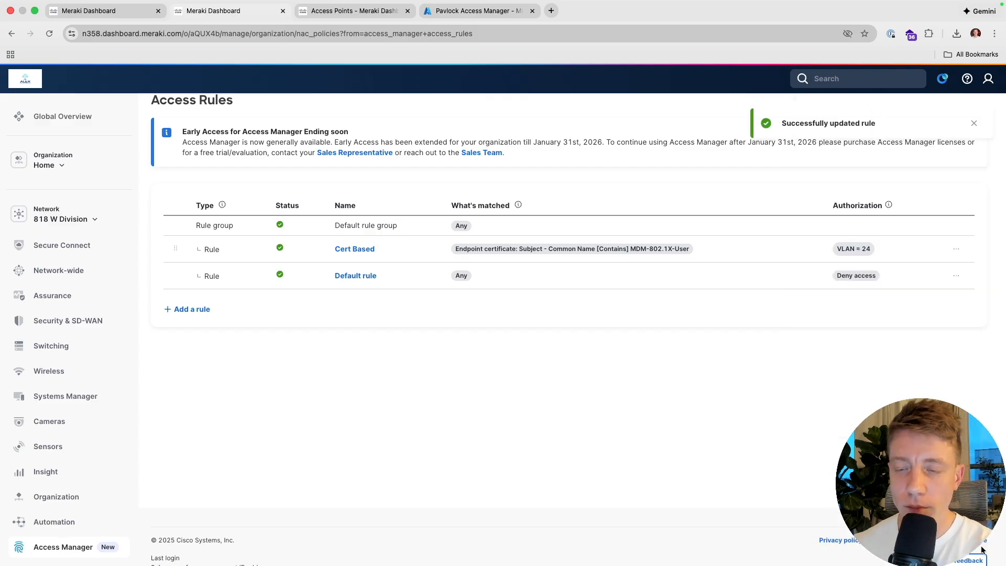
# Switch the computer's Wi-Fi to Go Bills and reconnect it to Radius Test to force a new authentication
pyautogui.click(876, 7)
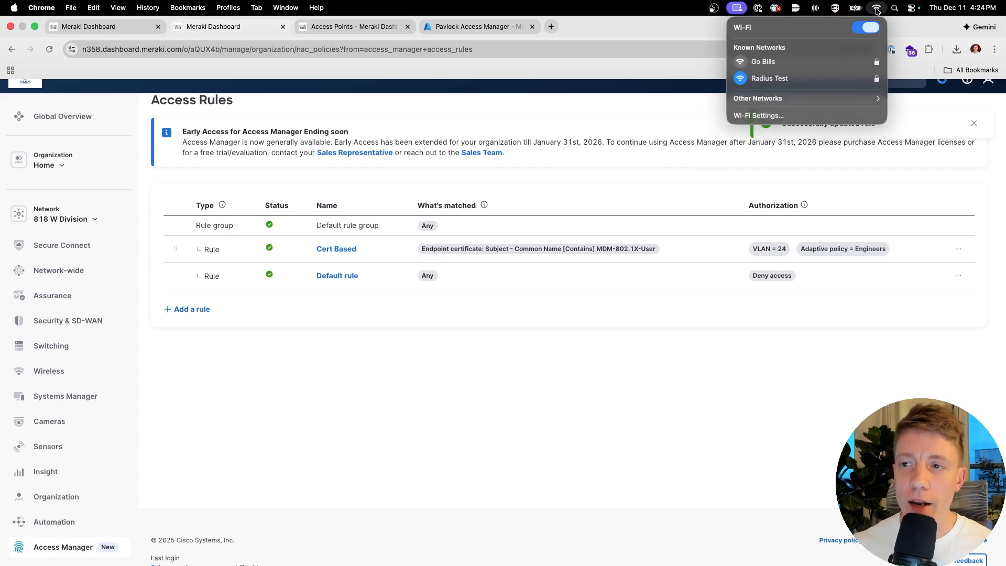
pyautogui.click(791, 96)
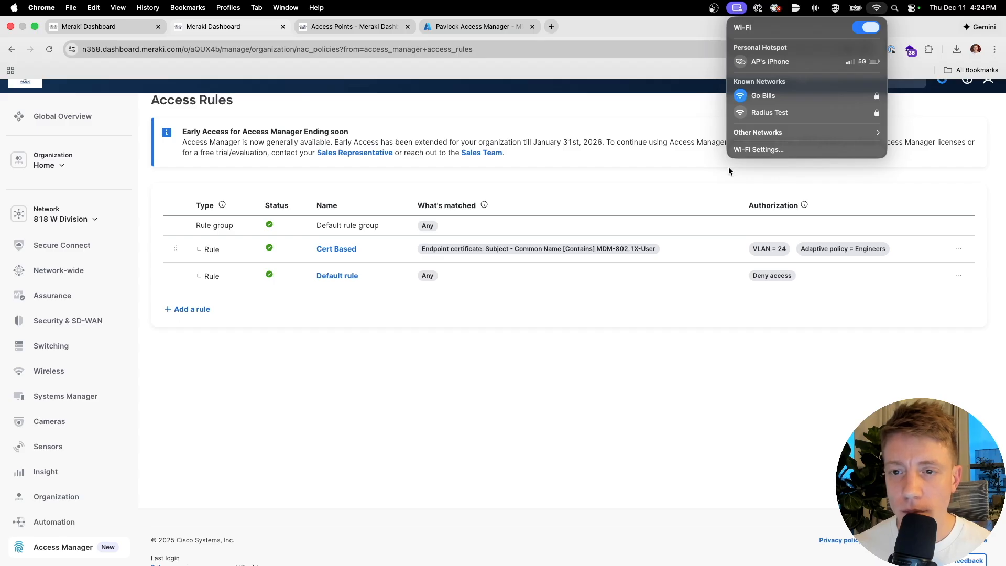
pyautogui.click(876, 8)
pyautogui.click(876, 8)
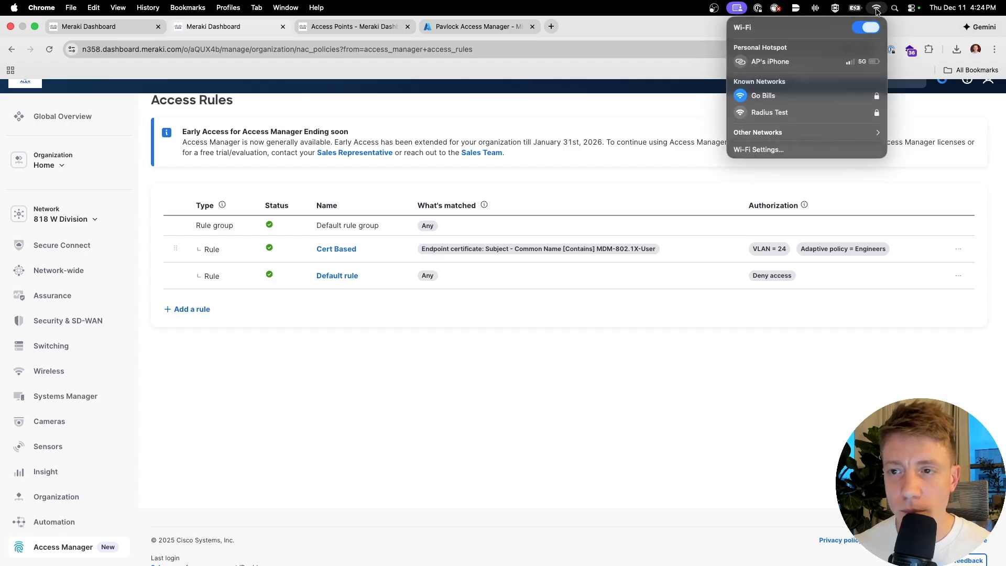
pyautogui.click(807, 112)
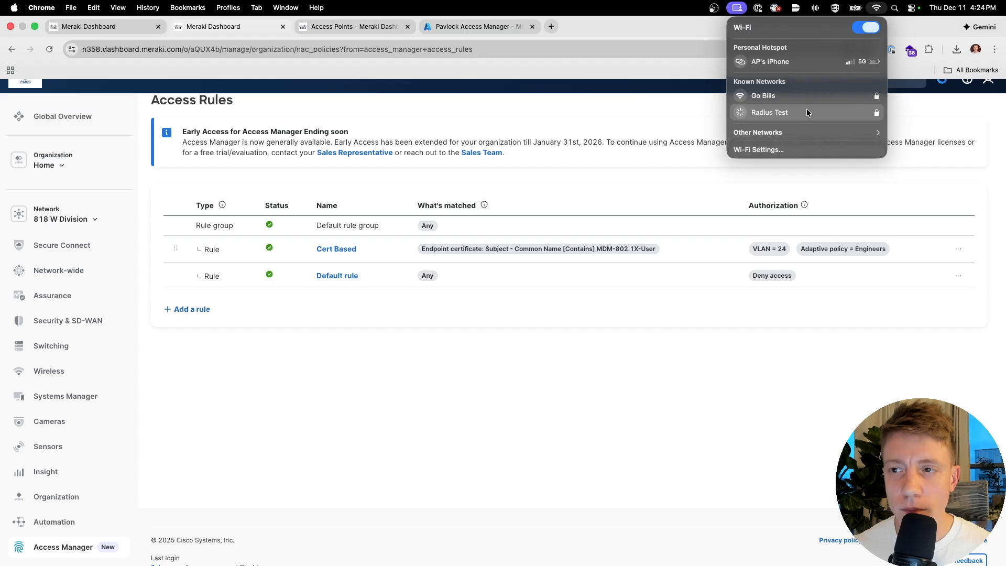
pyautogui.click(503, 123)
# Return to the Go Bills AP page and check the VLAN and Adaptive Policy group of the Radius Test client
pyautogui.moveTo(73, 282)
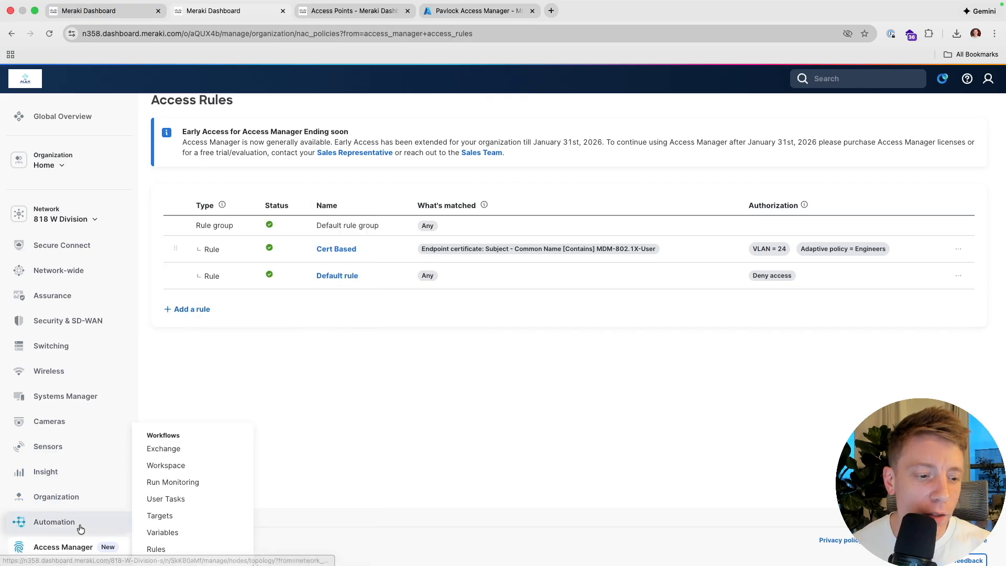
pyautogui.click(351, 11)
pyautogui.hscroll(10, 573, 440)
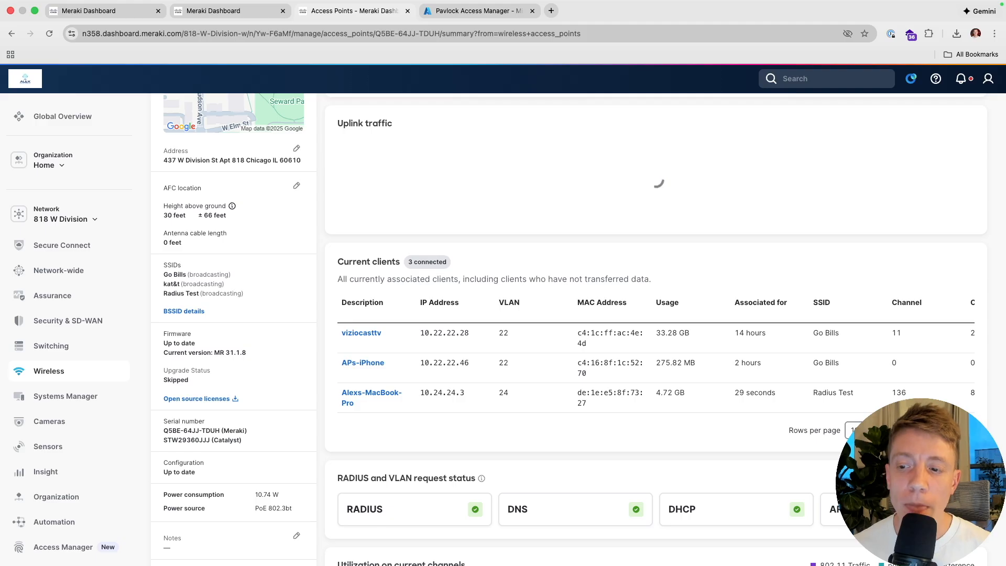
pyautogui.hscroll(1, 809, 360)
pyautogui.hscroll(10, 808, 360)
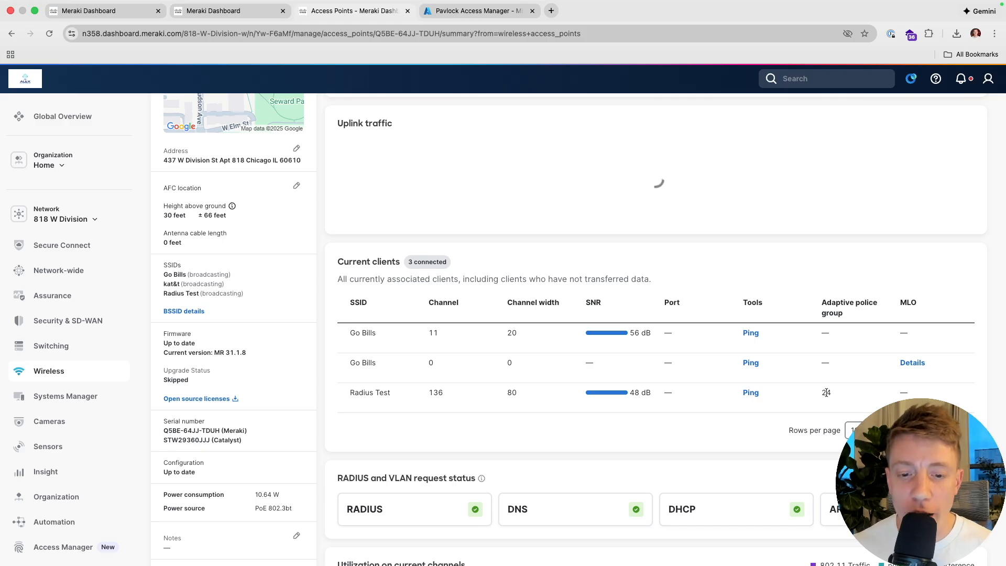
pyautogui.hscroll(-10, 826, 392)
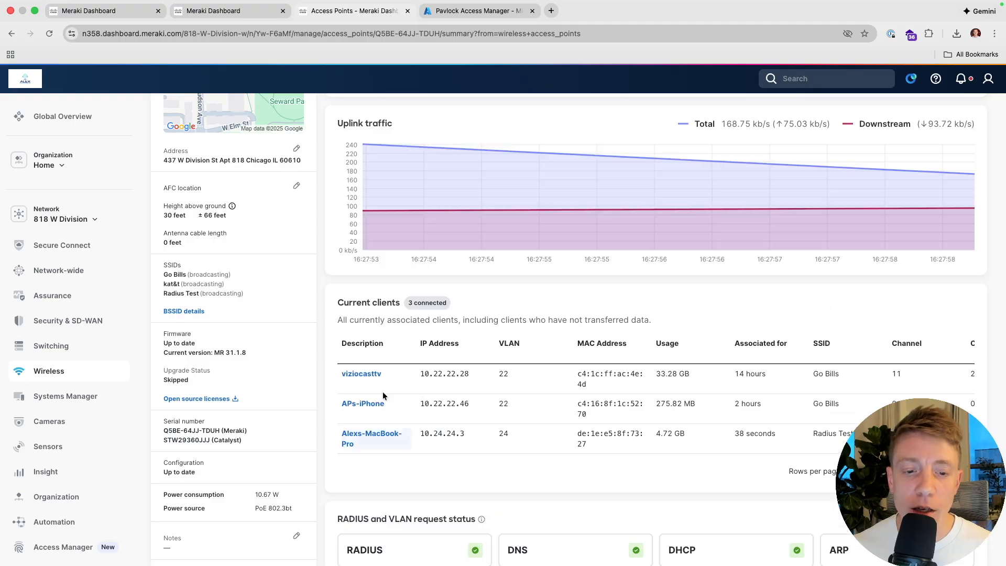
# Open the MacBook Pro client's overview from the access point's client list and examine its connection, user and VLAN details
pyautogui.click(382, 439)
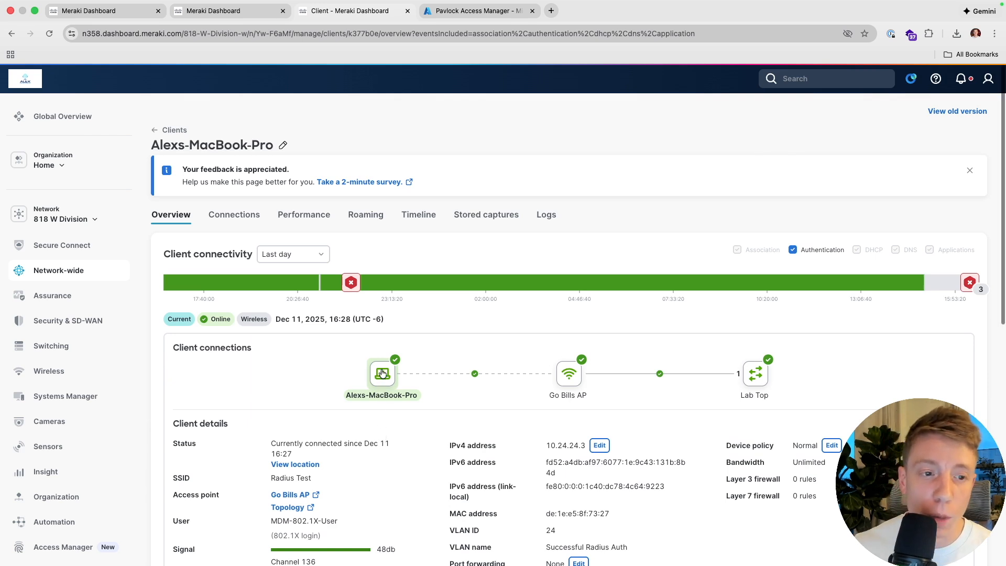
pyautogui.scroll(-5, 382, 373)
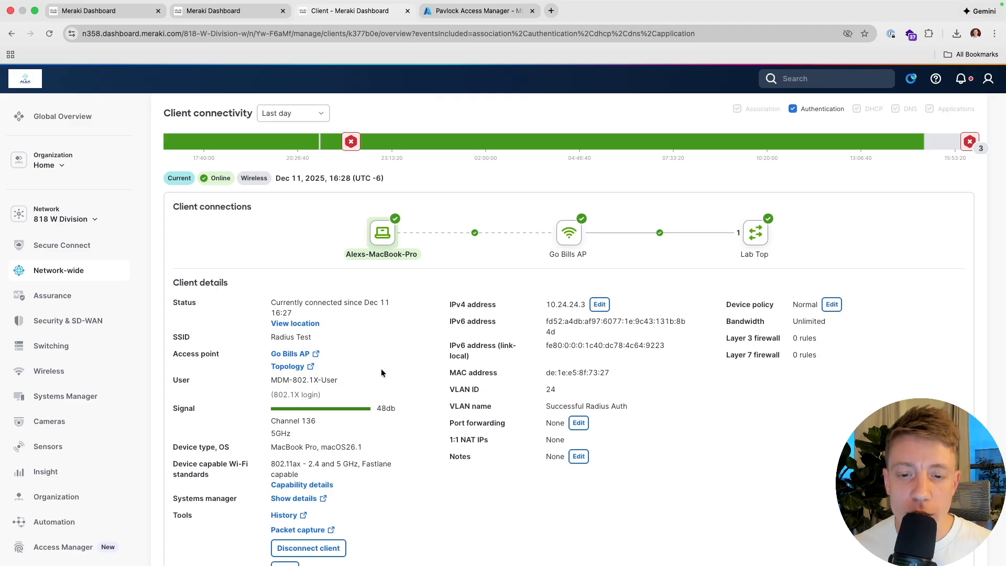
pyautogui.scroll(-1, 381, 373)
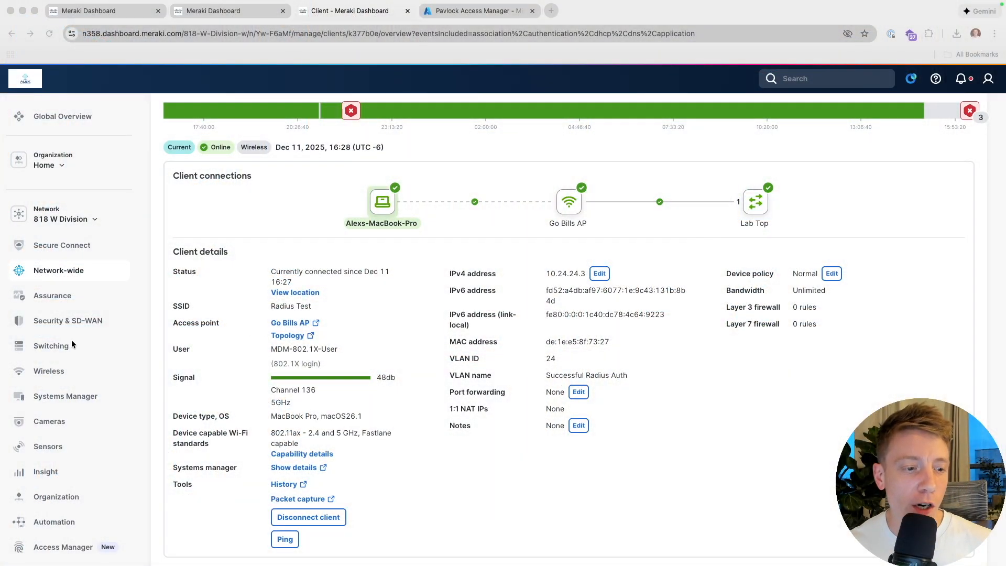
# Open the switching access policies of the 818 W Division network and start a new policy
pyautogui.click(71, 342)
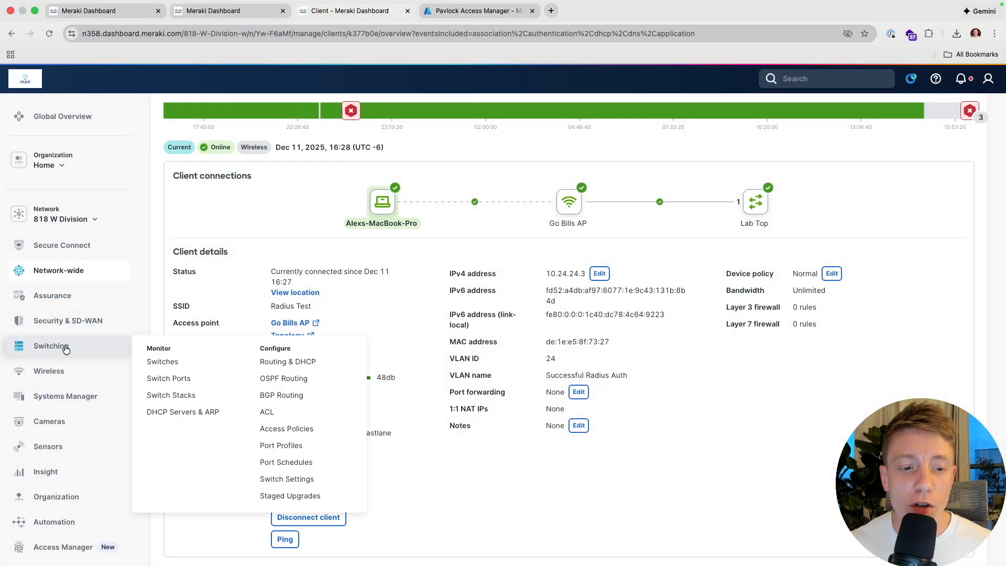
pyautogui.click(283, 428)
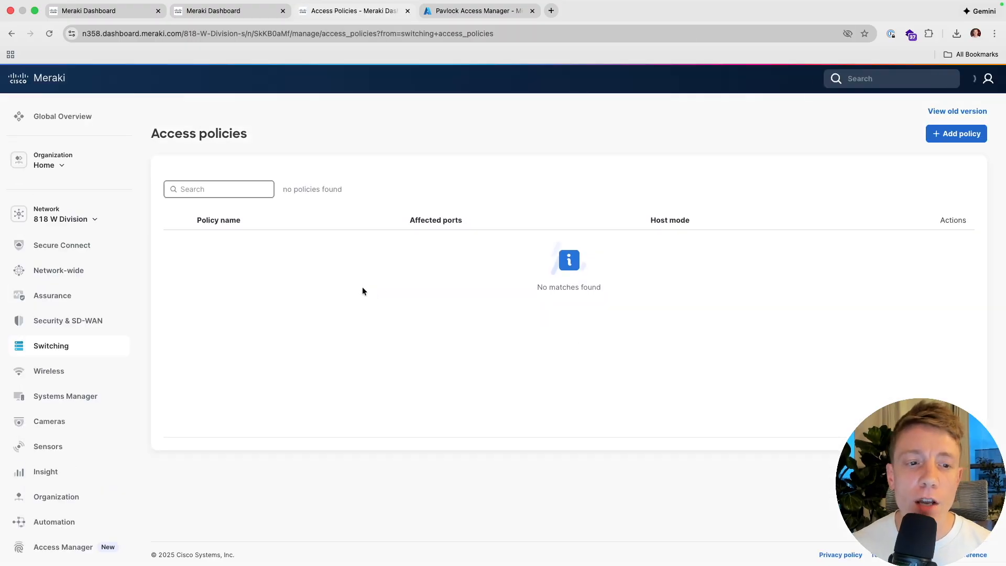
pyautogui.click(955, 134)
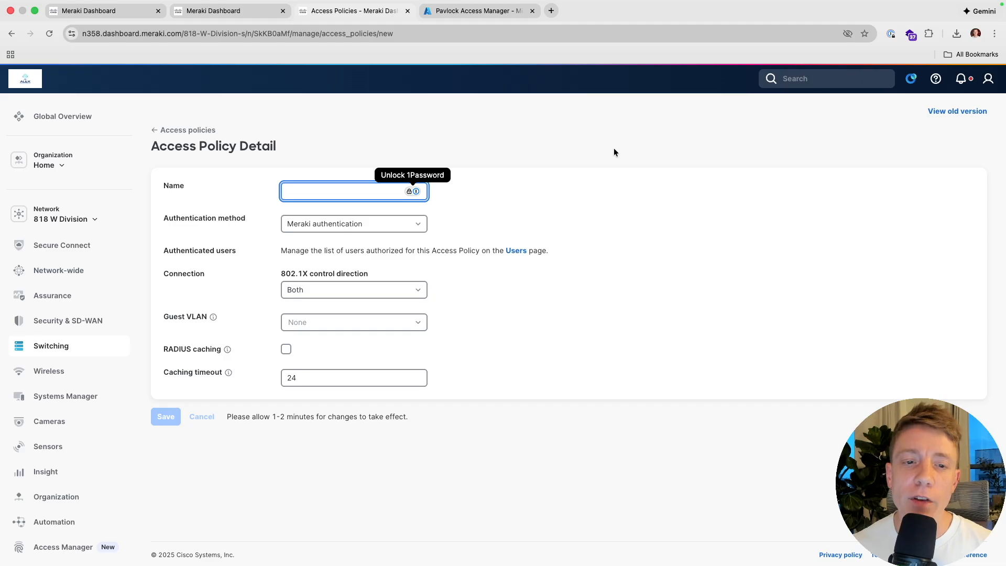
pyautogui.write('Based')
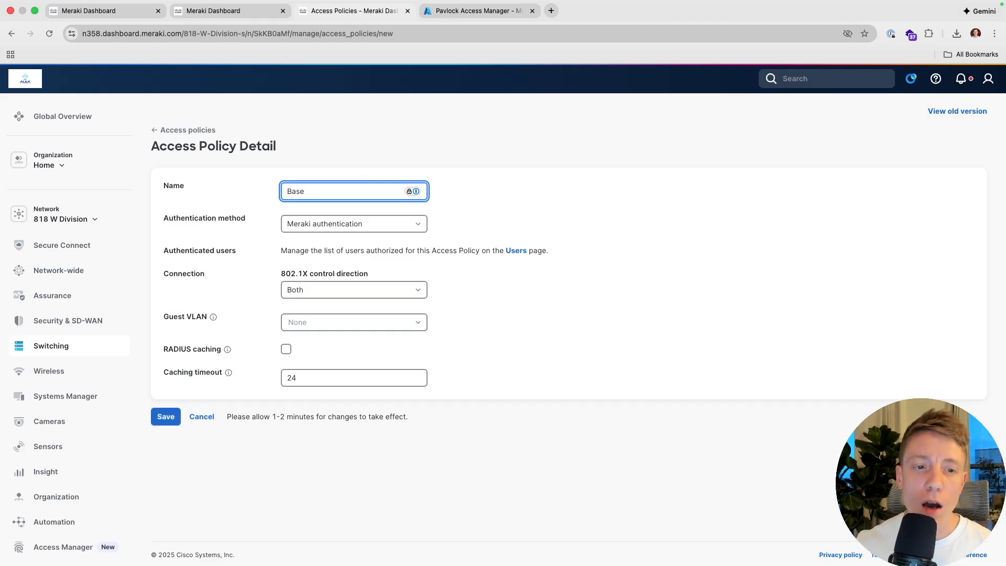
pyautogui.press('BackSpace')
pyautogui.press('BackSpace')
pyautogui.press('BackSpace')
pyautogui.press('BackSpace')
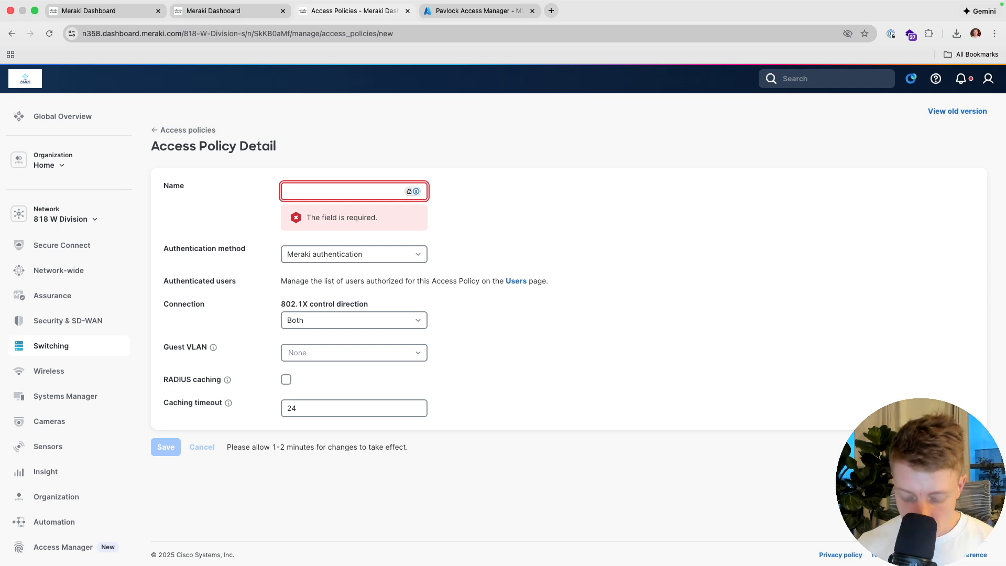
# Name the new access policy IoT Devices and choose Access Manager as its authentication method
pyautogui.write('lo')
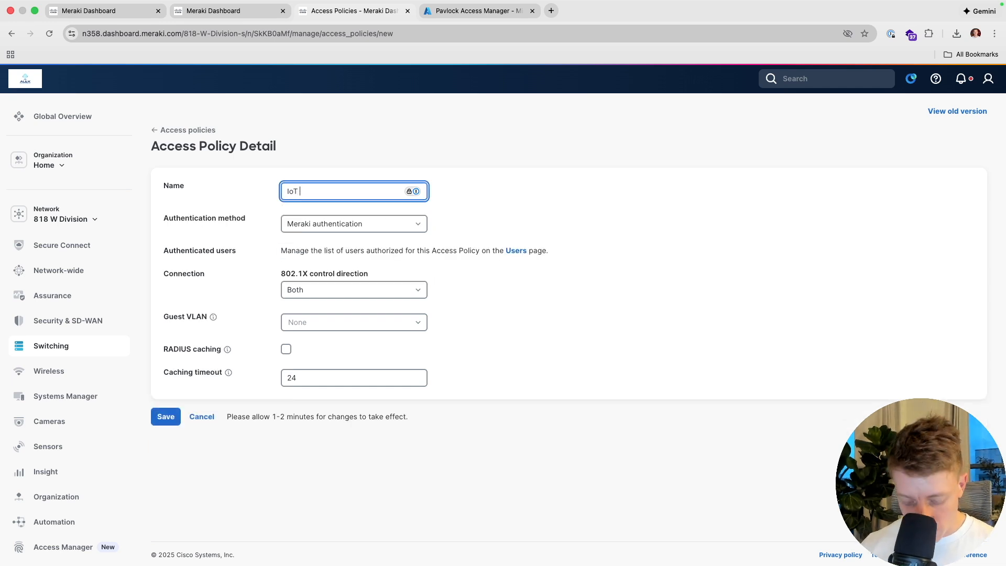
pyautogui.click(338, 229)
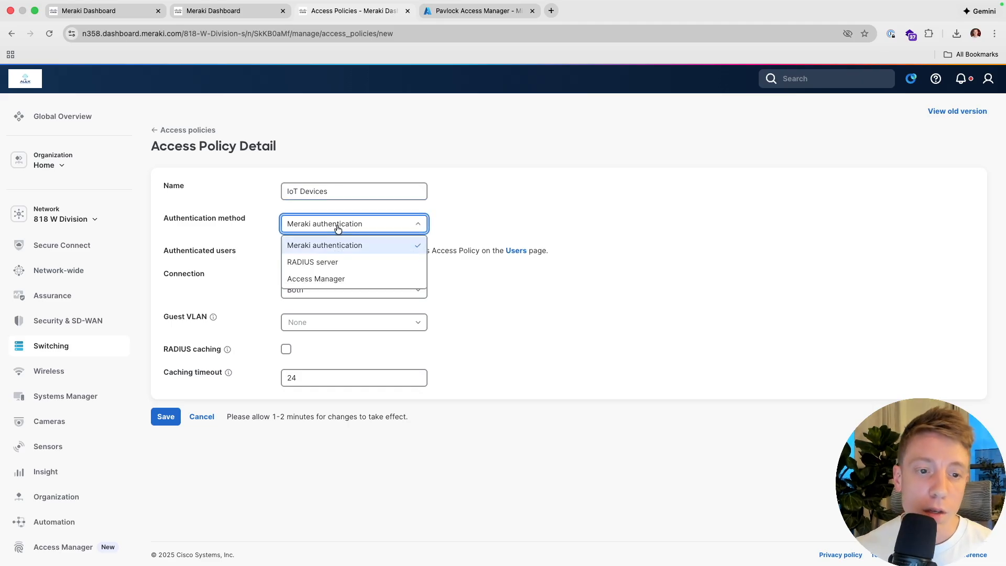
pyautogui.click(333, 278)
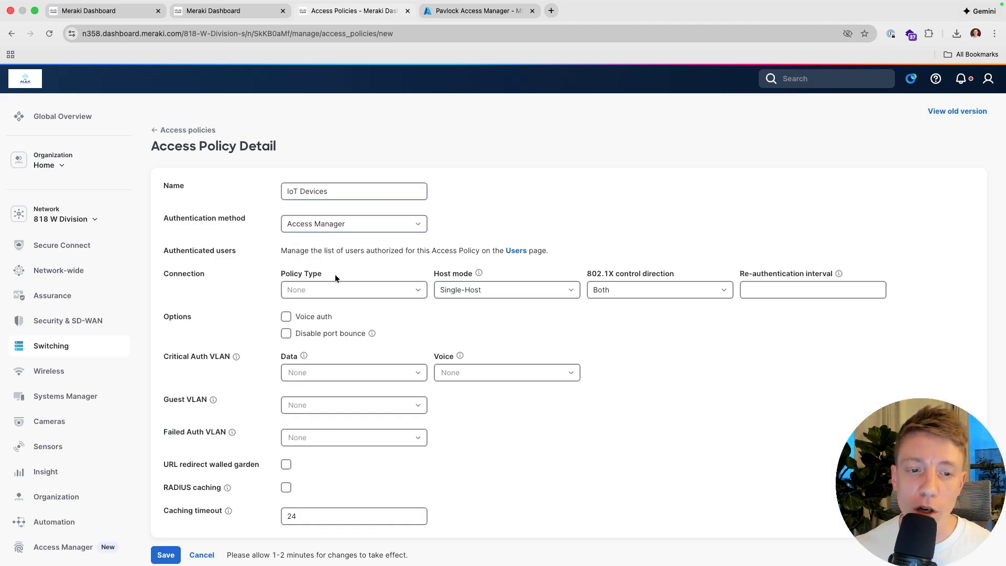
# Set the policy type to Hybrid authentication and the host mode to Single-Host
pyautogui.click(330, 291)
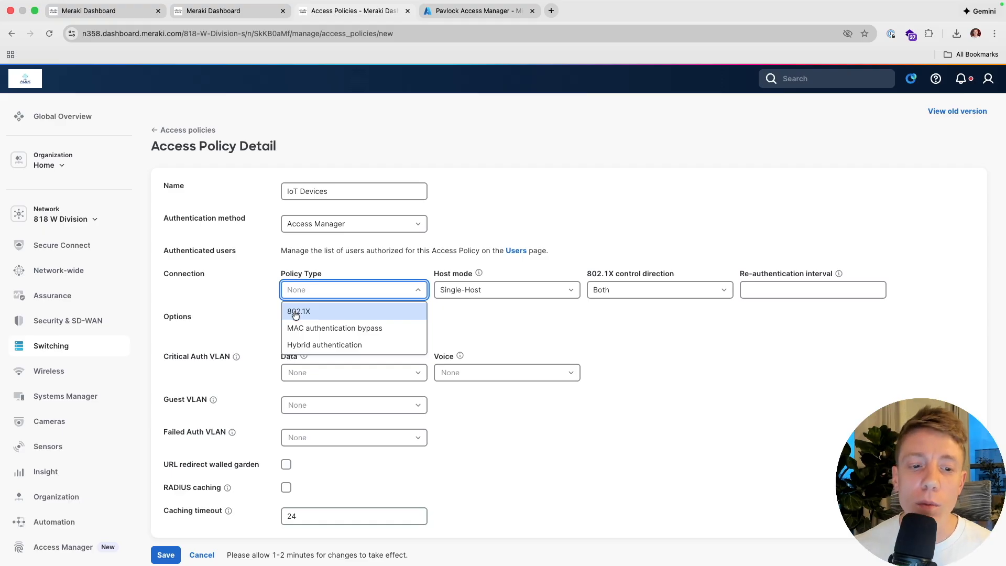
pyautogui.click(303, 345)
pyautogui.click(461, 291)
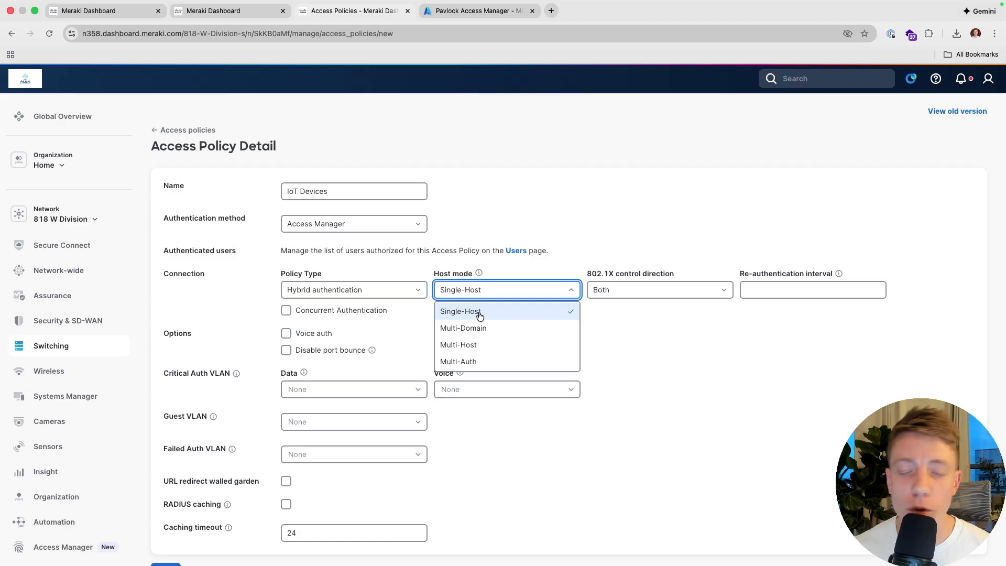
pyautogui.click(479, 312)
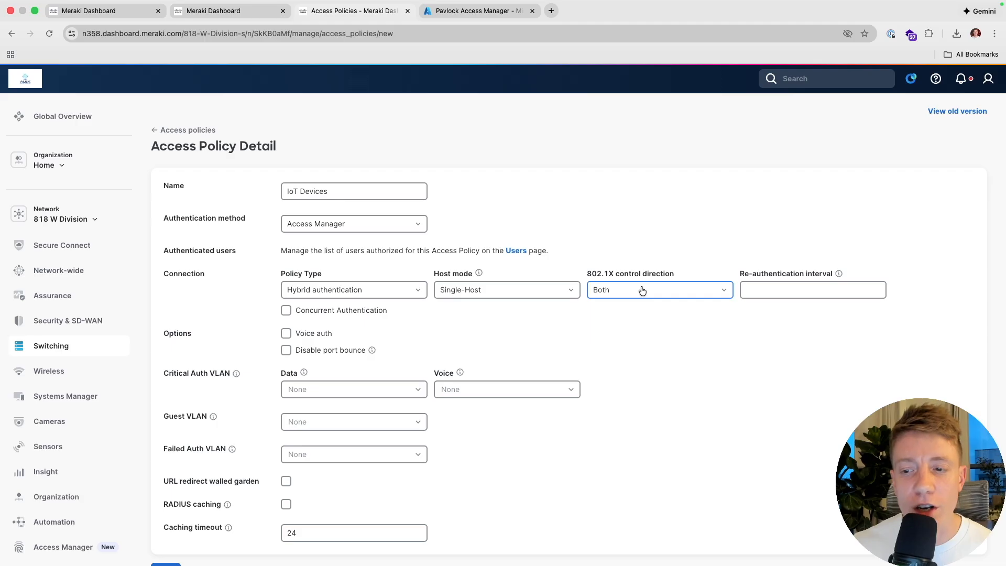
# Review the re-authentication interval and the Critical Auth data VLAN choices, and save the IoT Devices access policy
pyautogui.click(781, 290)
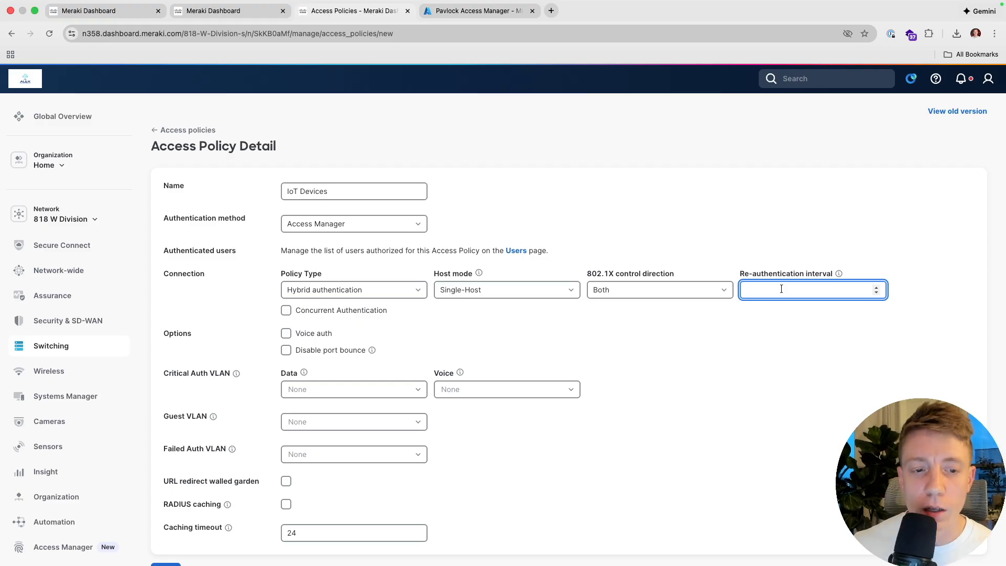
pyautogui.click(665, 238)
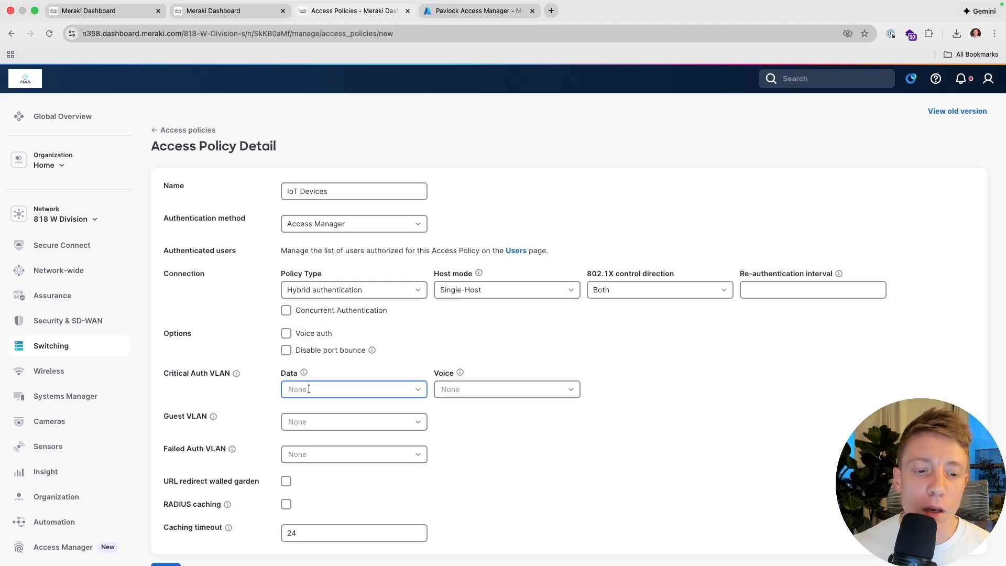
pyautogui.click(347, 389)
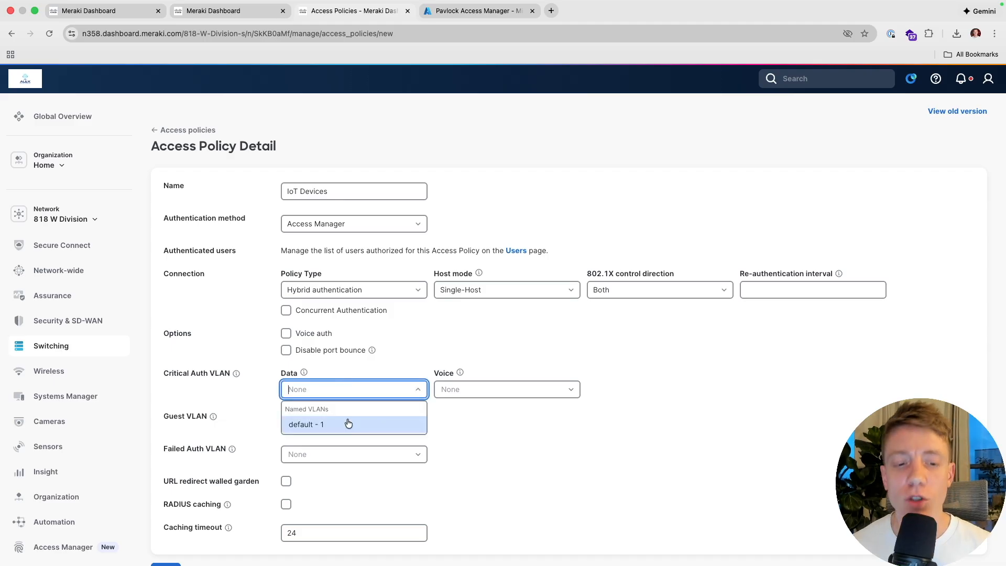
pyautogui.click(381, 370)
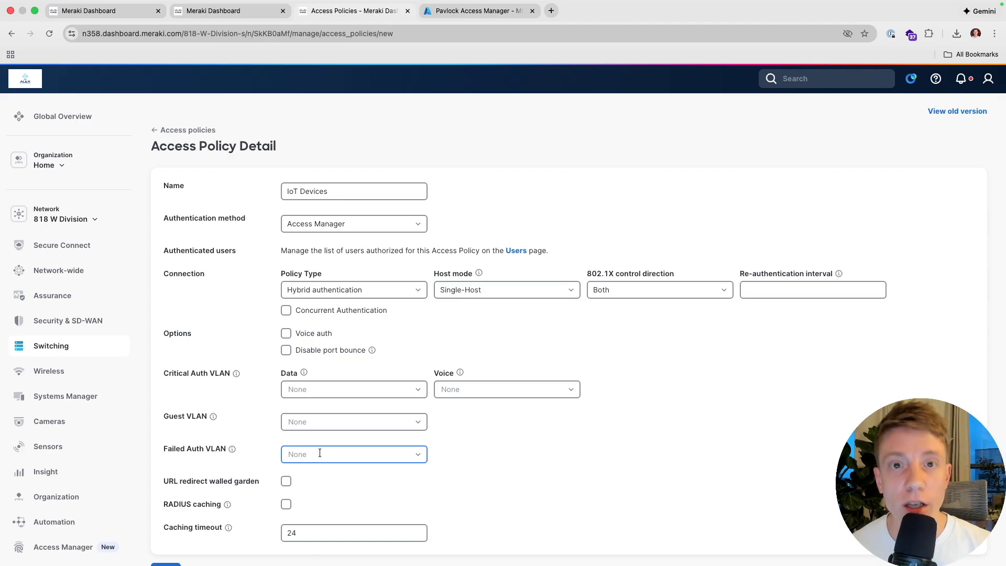
pyautogui.scroll(-2, 319, 452)
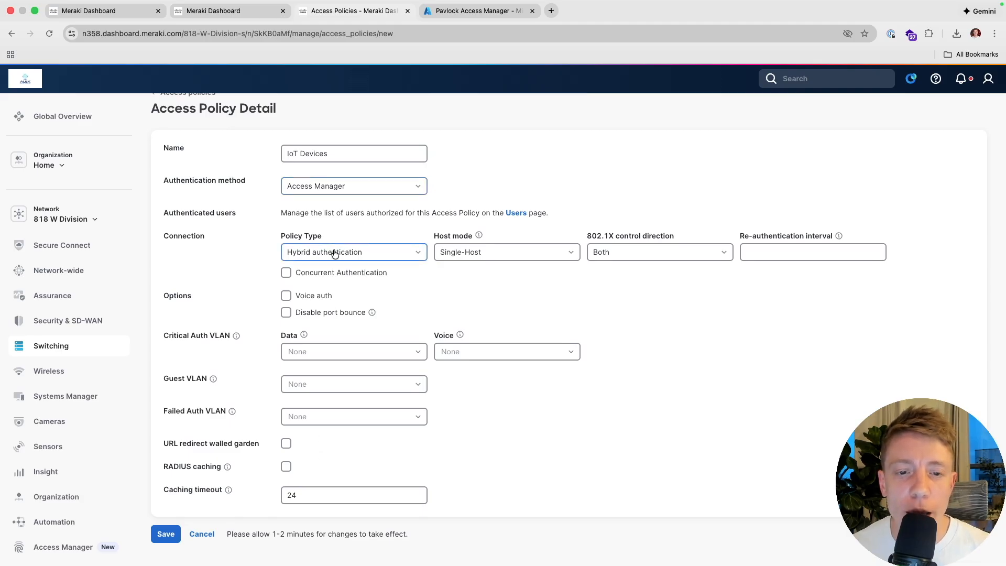
pyautogui.click(173, 533)
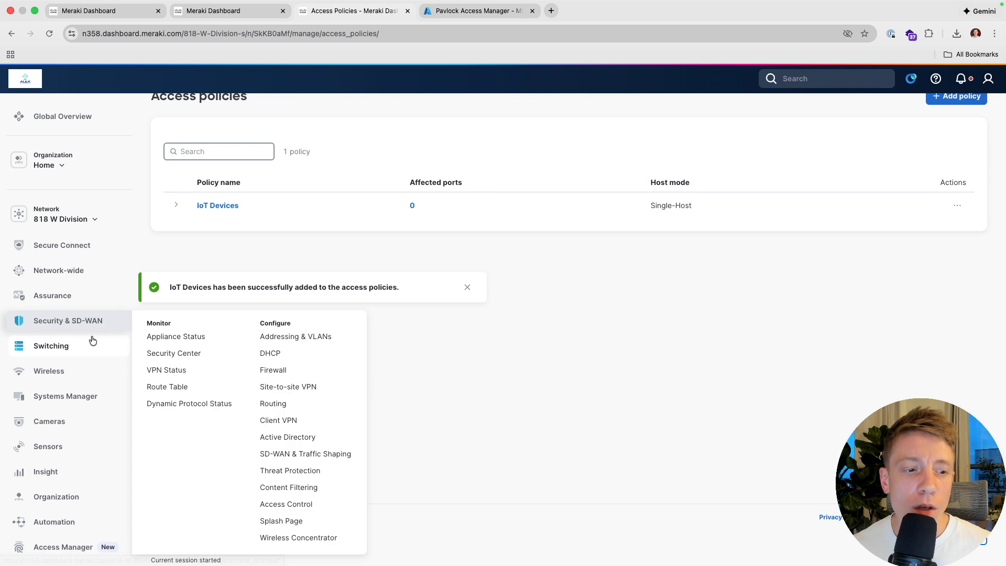
# Open the details of port 7 on the Lab Top switch in the 818 W Division network
pyautogui.moveTo(92, 341)
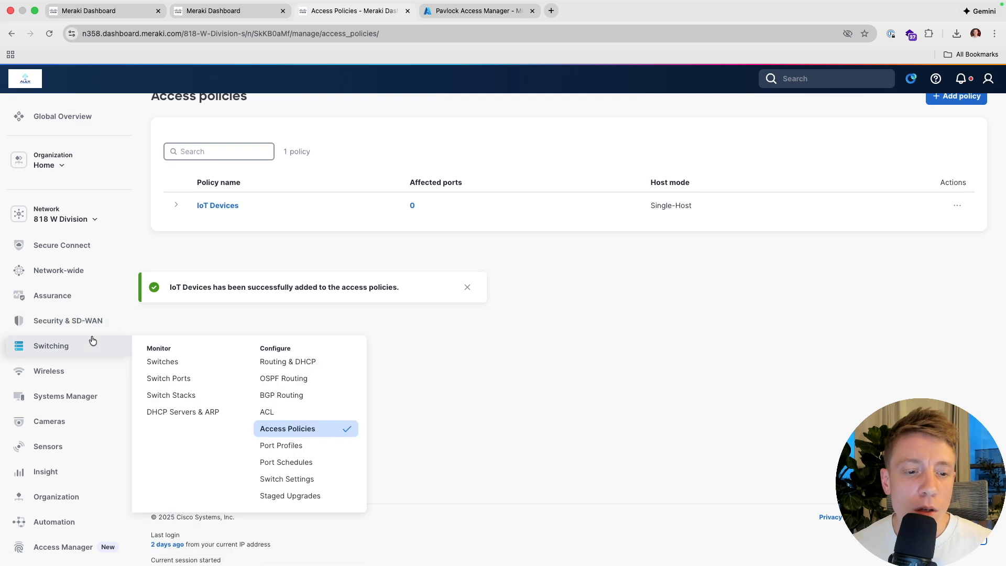
pyautogui.click(166, 367)
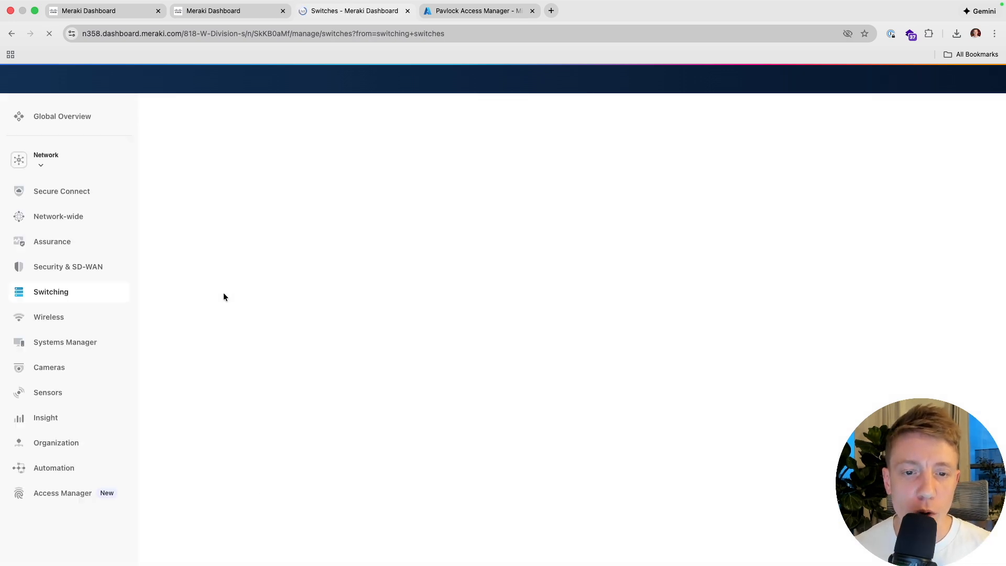
pyautogui.click(260, 270)
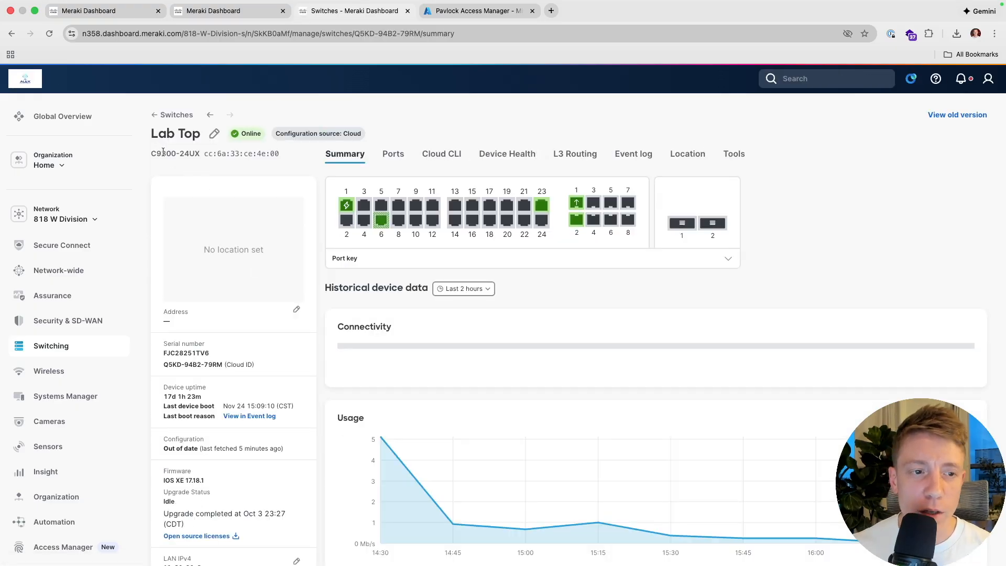
pyautogui.click(395, 206)
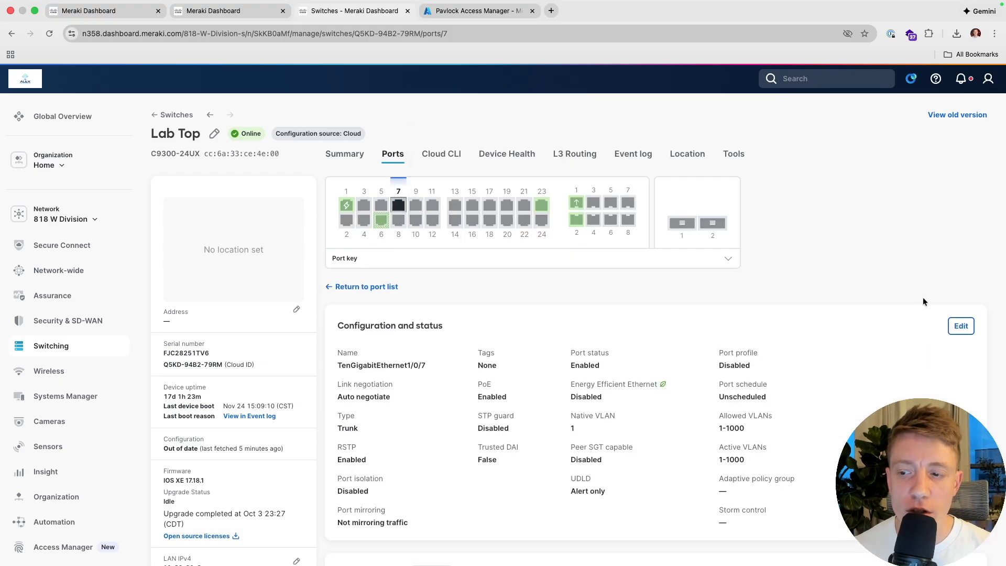
# Change port 7 to an access port and assign it the IoT Devices access policy
pyautogui.click(961, 325)
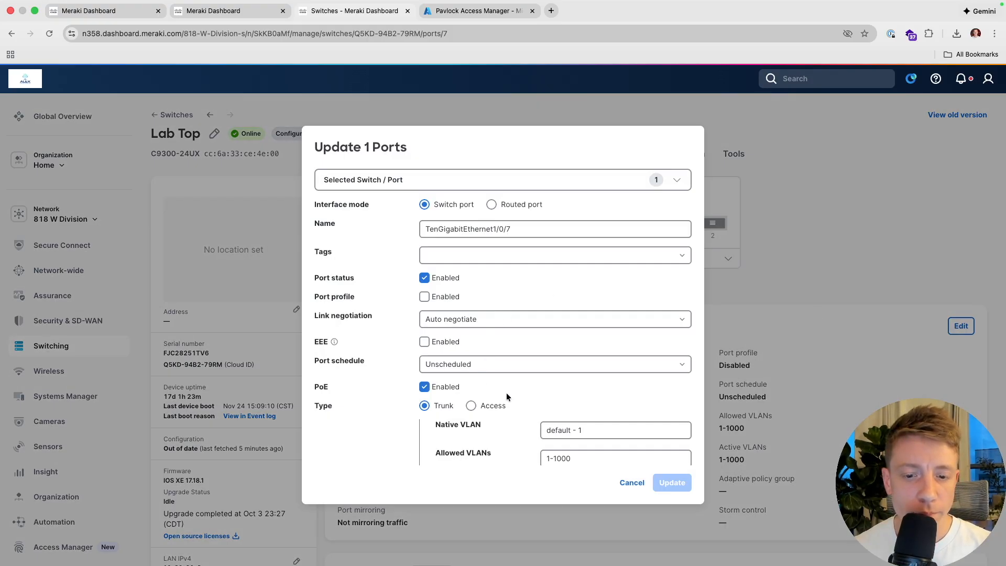
pyautogui.scroll(-2, 575, 424)
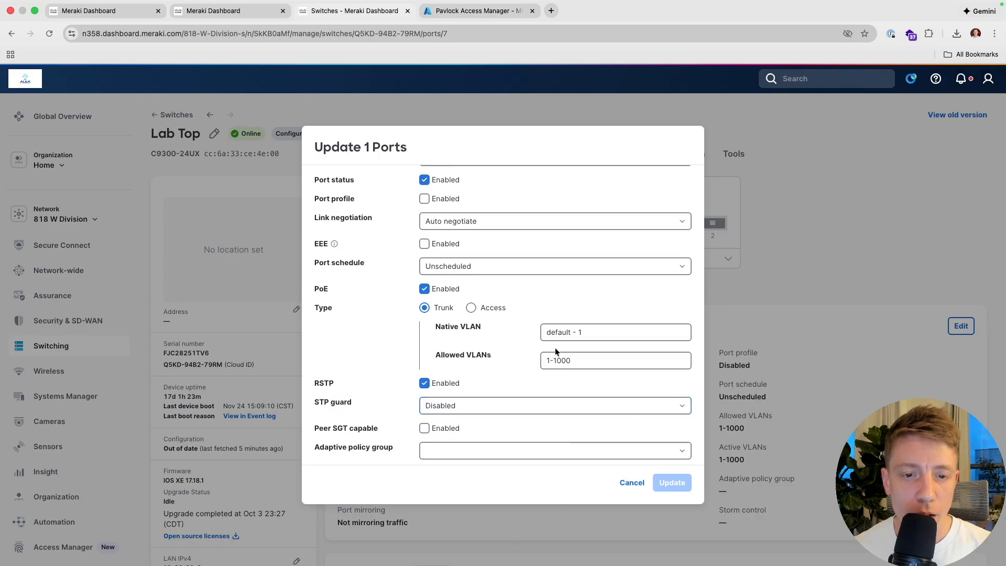
pyautogui.click(470, 307)
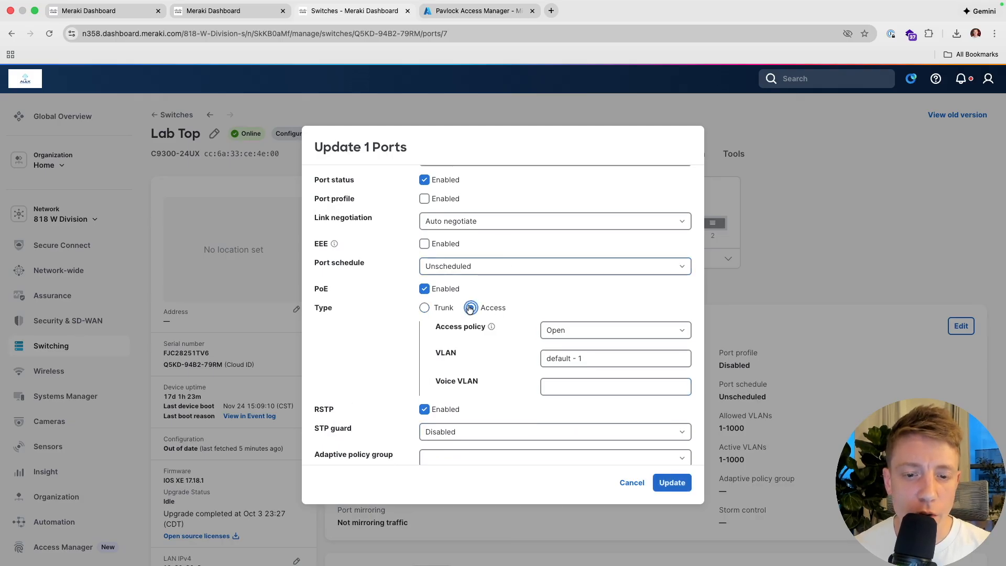
pyautogui.click(575, 331)
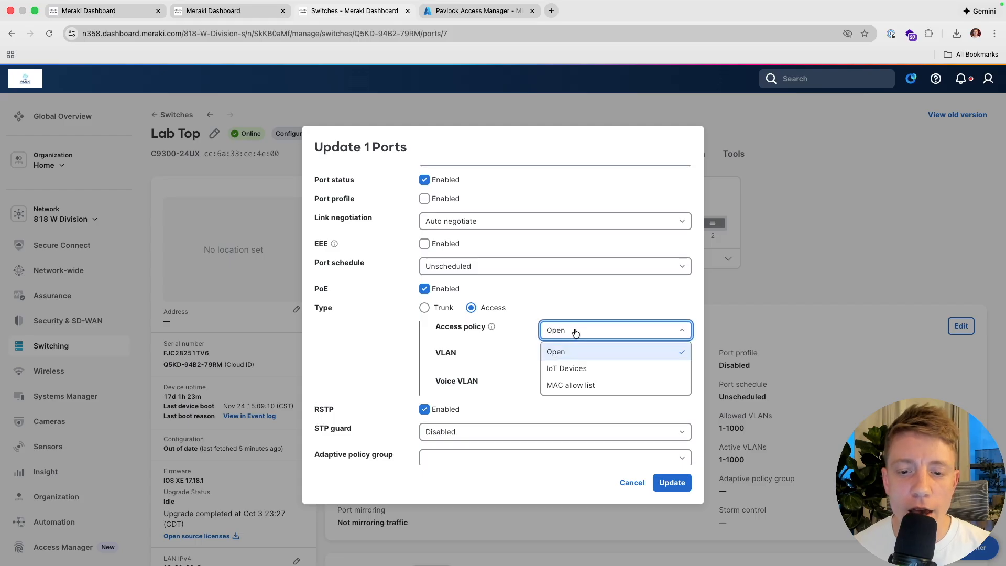
pyautogui.click(557, 369)
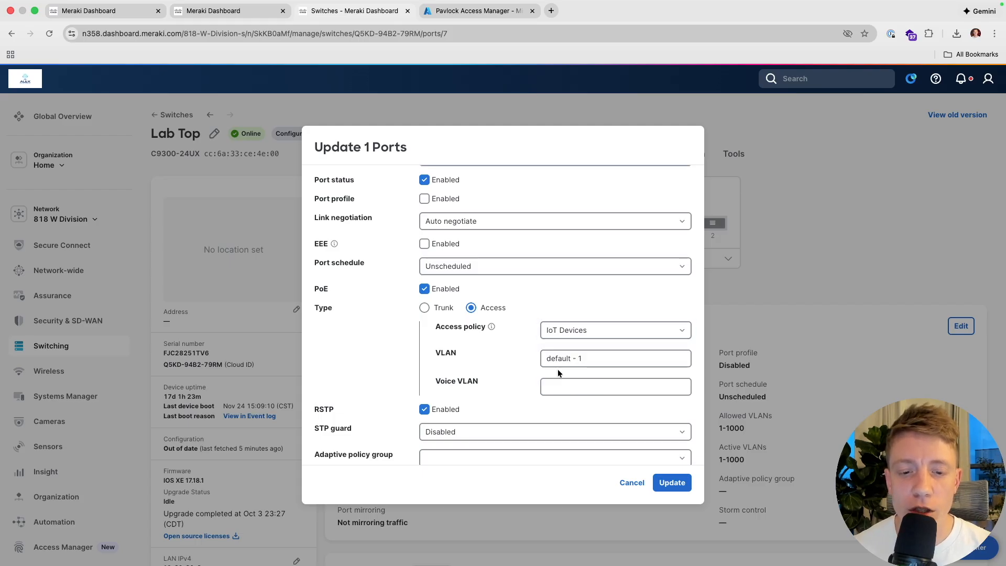
# Set the VLAN of port 7 to 21 and apply the port update
pyautogui.moveTo(585, 358); pyautogui.dragTo(538, 361)
pyautogui.press('BackSpace')
pyautogui.write('k')
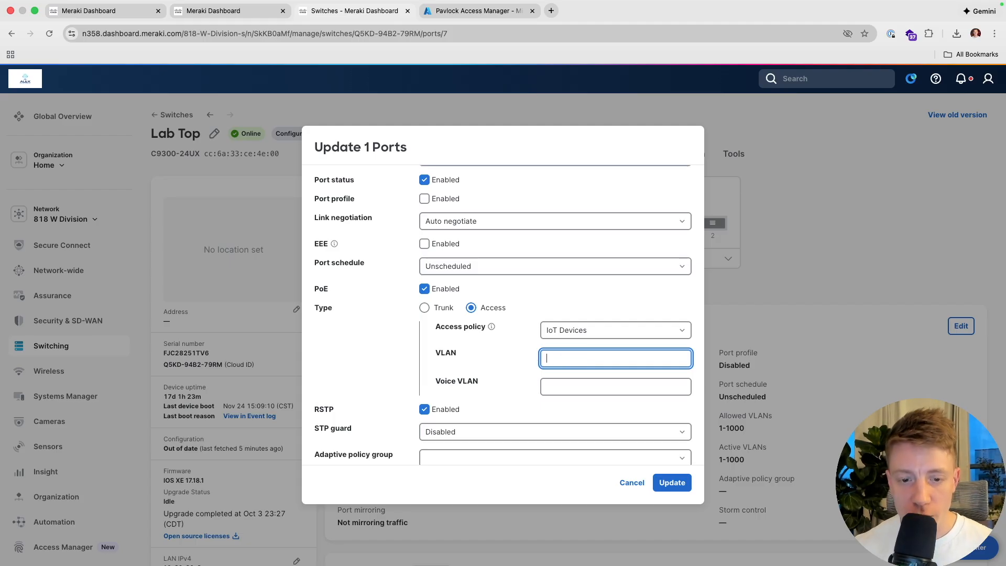
pyautogui.write('21')
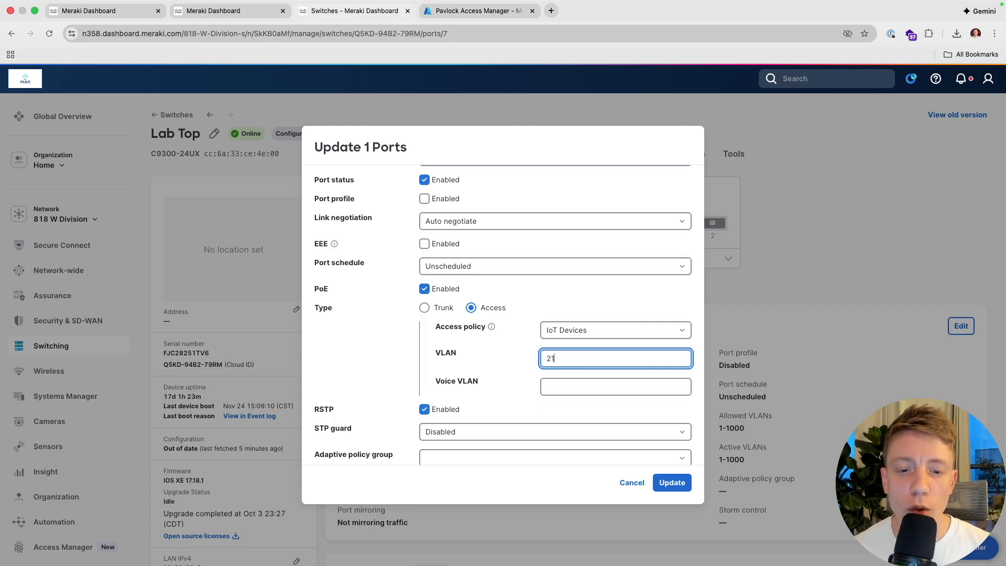
pyautogui.click(673, 486)
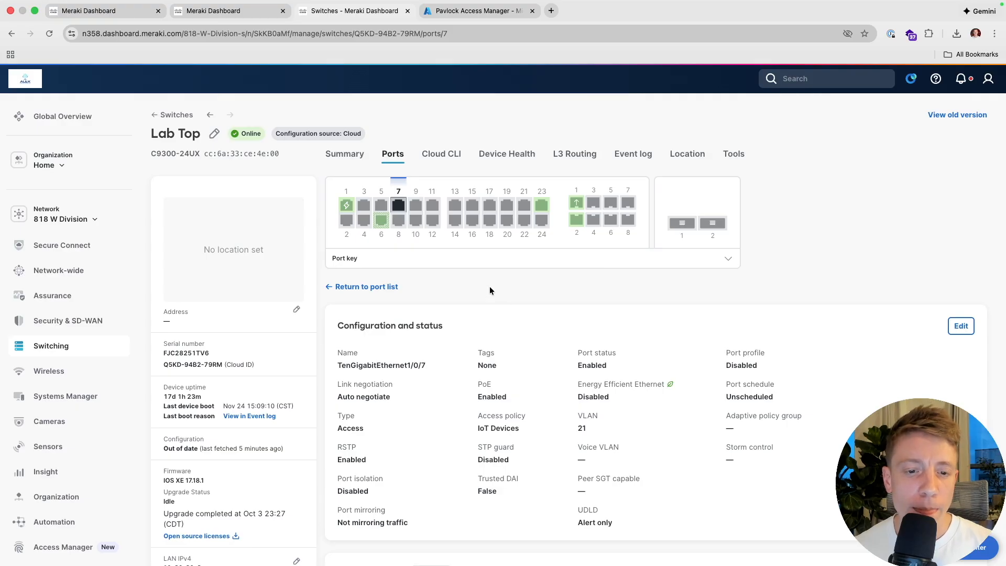
# Add an Access Manager access rule named Cameras and enable it
pyautogui.moveTo(47, 523)
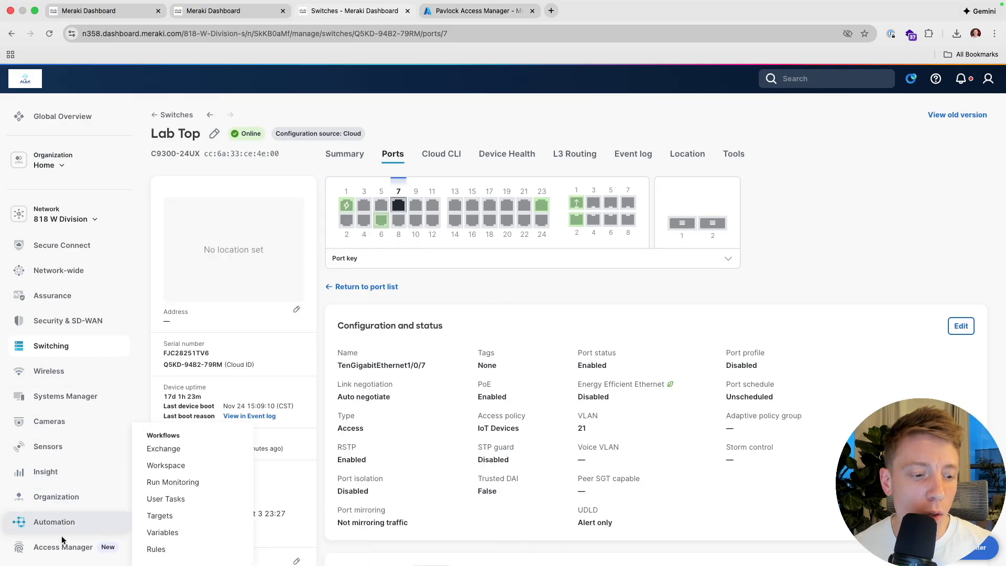
pyautogui.moveTo(63, 549)
pyautogui.click(382, 517)
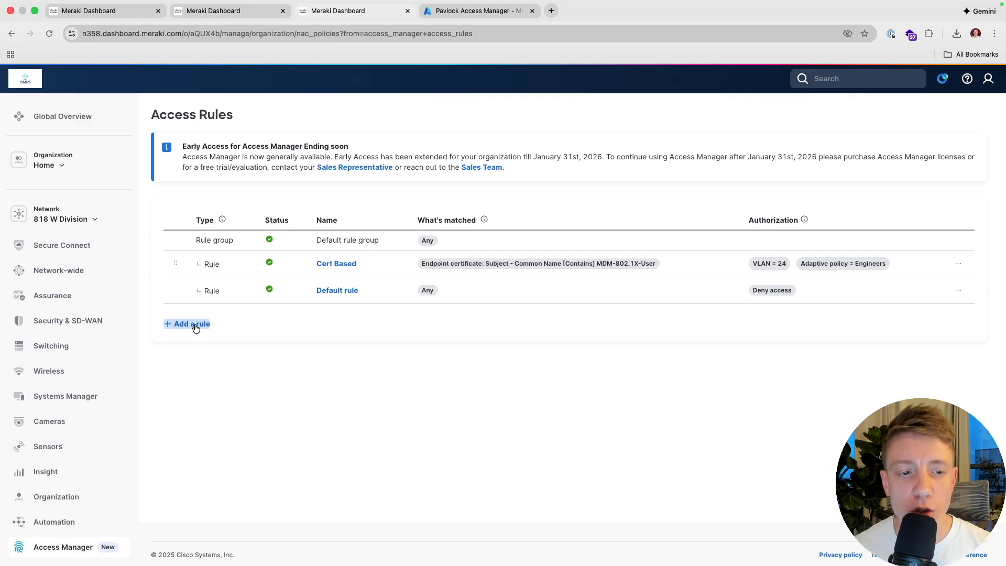
pyautogui.click(192, 324)
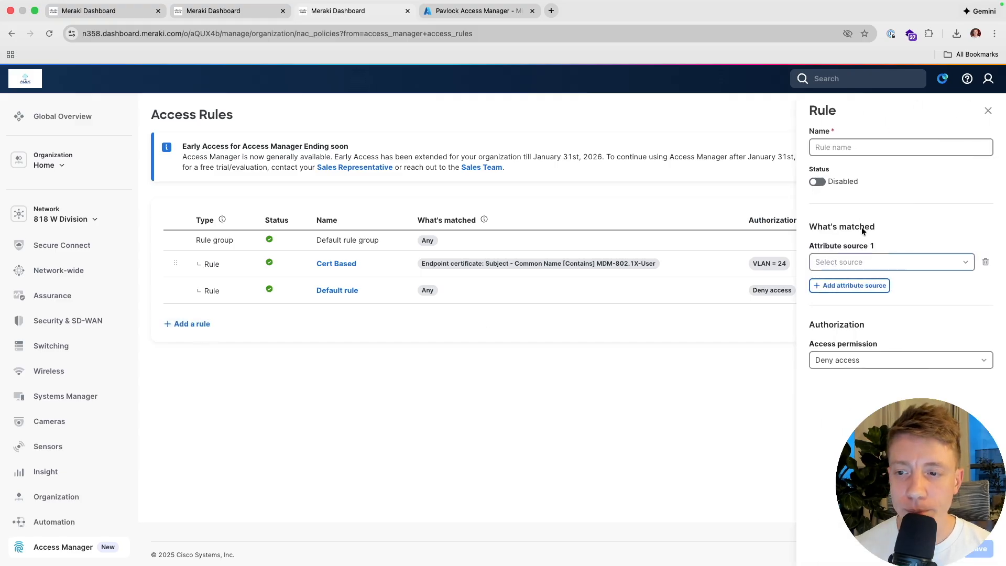
pyautogui.click(835, 147)
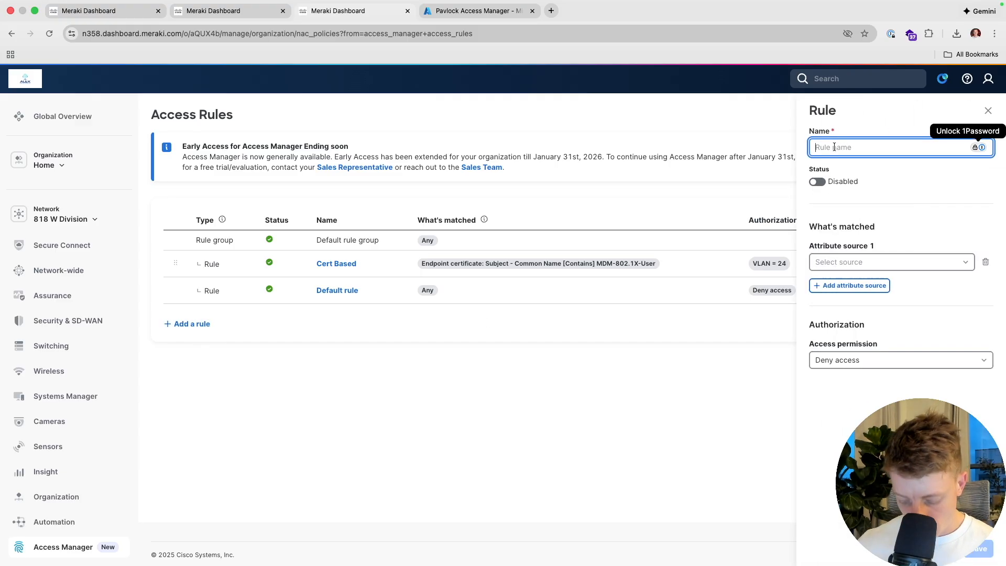
pyautogui.write('Cameras')
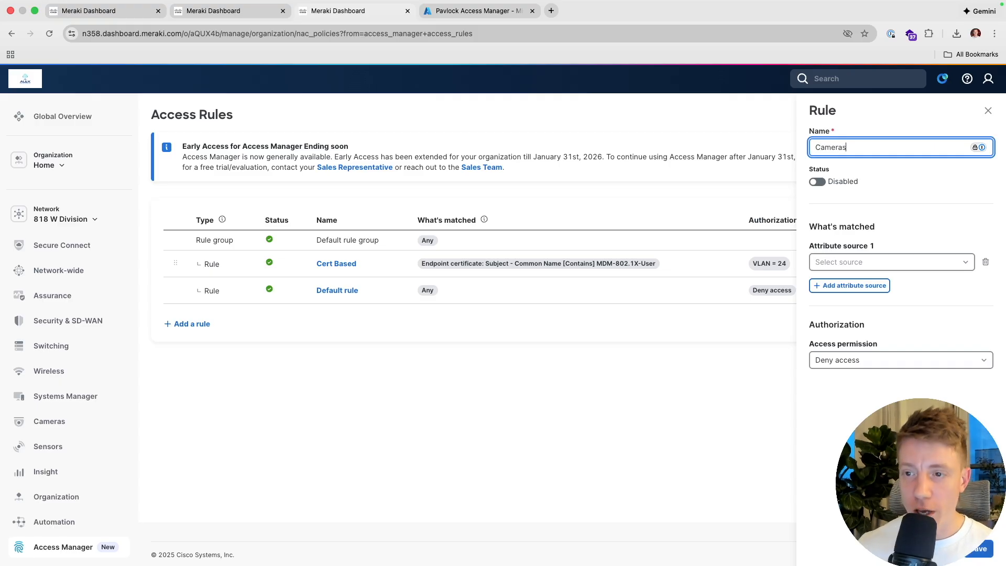
pyautogui.click(838, 184)
# Set the Cameras rule to match the Endpoints source by MAC address with the Starts with operator
pyautogui.click(835, 263)
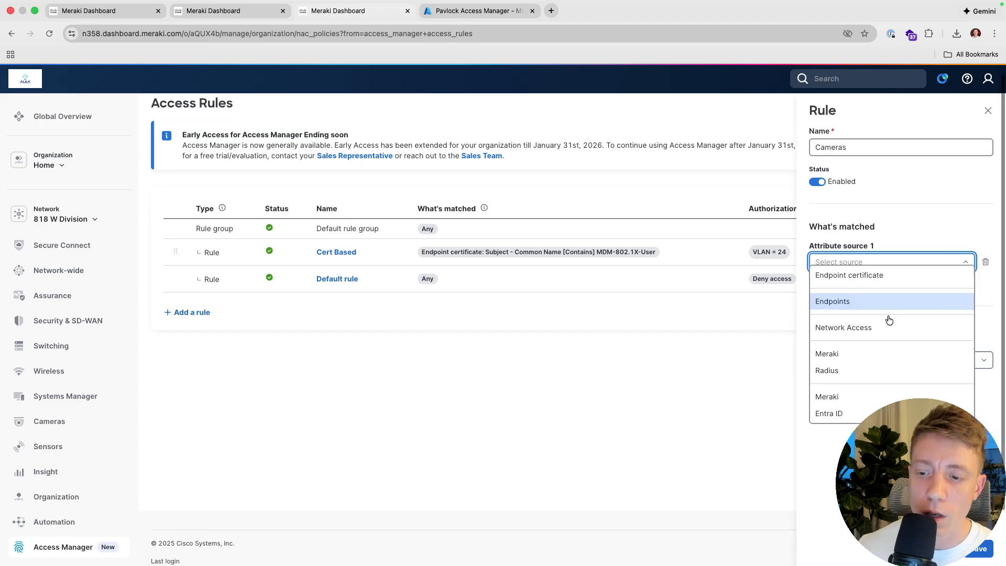
pyautogui.scroll(-2, 890, 320)
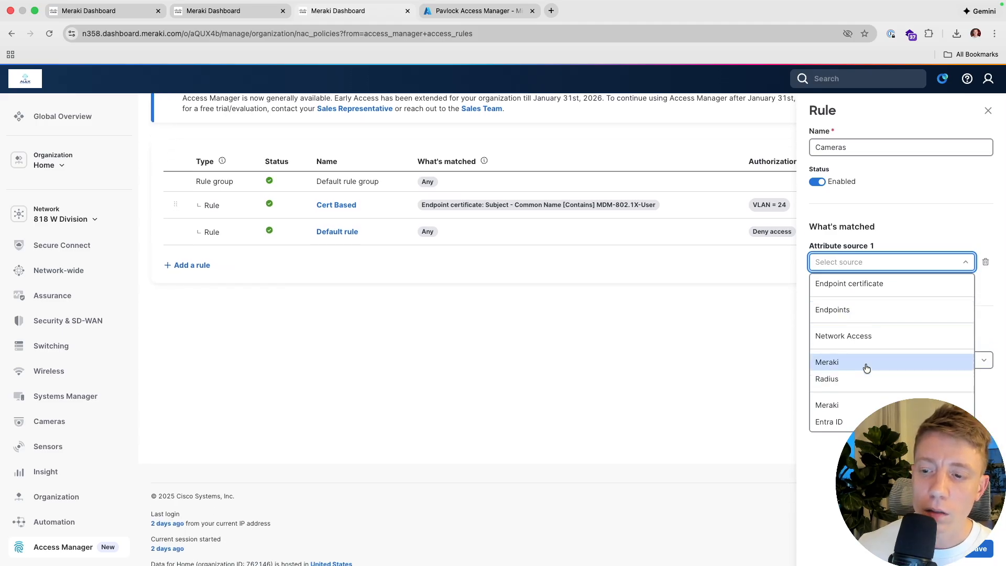
pyautogui.click(862, 312)
pyautogui.click(850, 287)
pyautogui.click(854, 299)
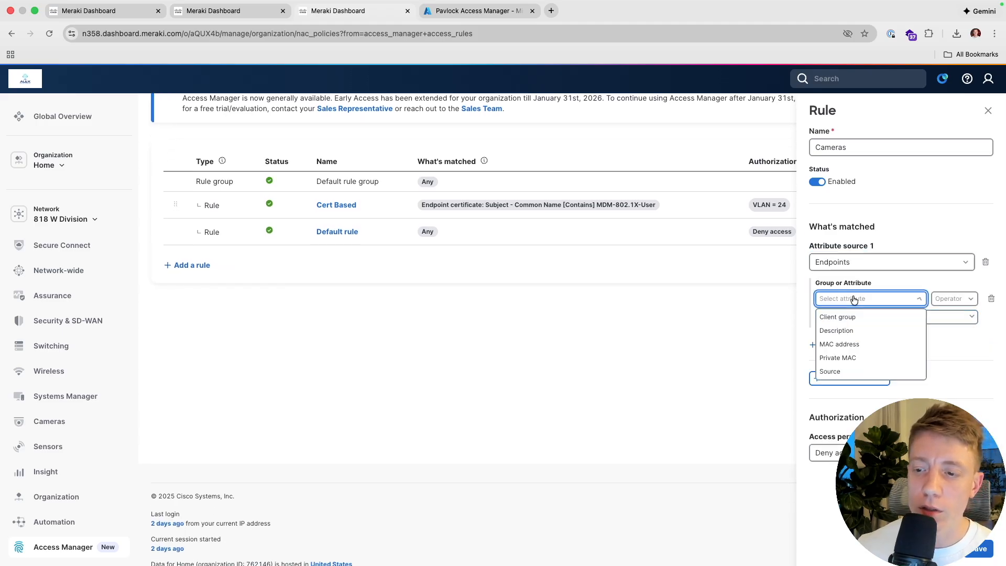
pyautogui.click(855, 344)
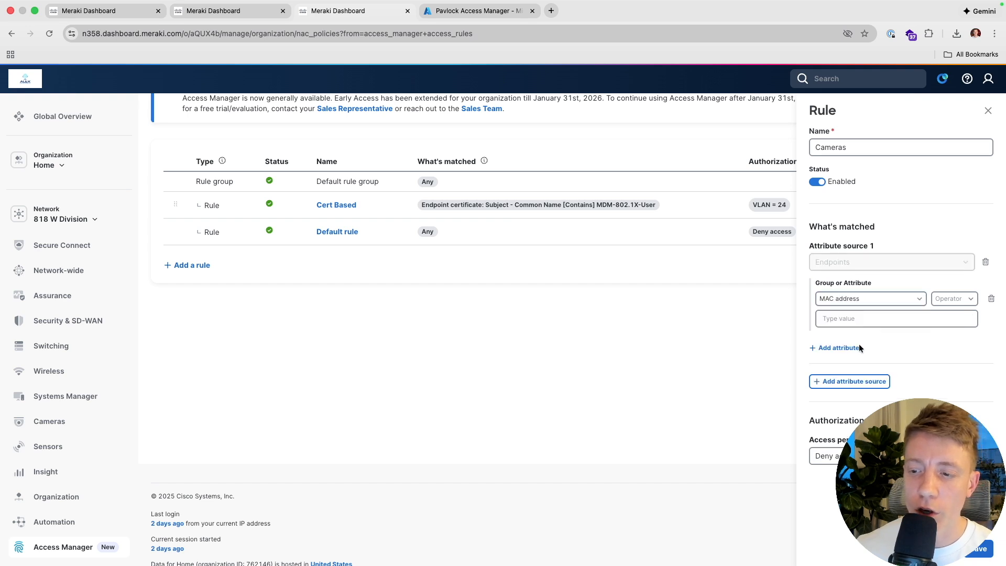
pyautogui.click(941, 306)
pyautogui.click(939, 329)
pyautogui.click(942, 319)
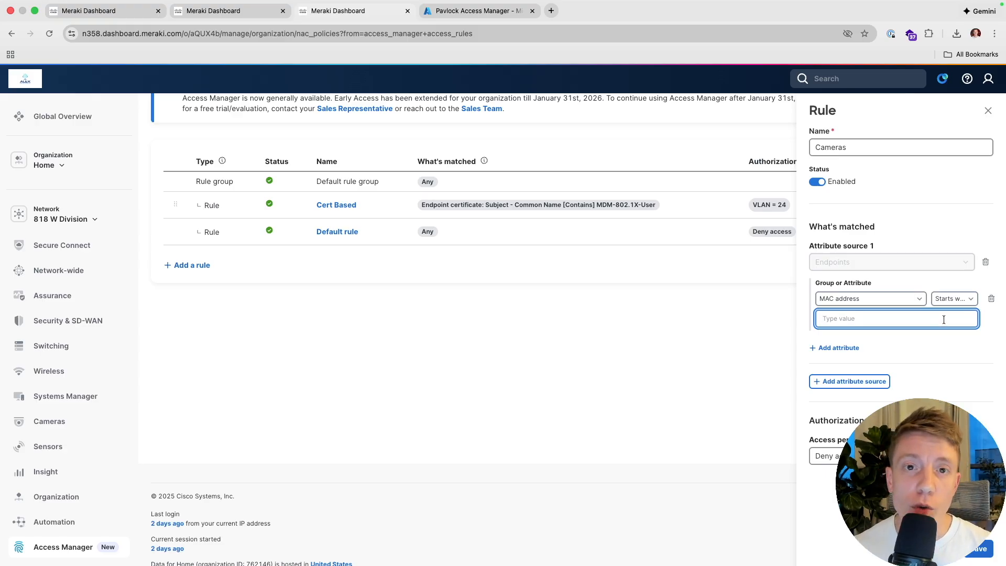
# Copy the MAC prefix 6c:c3:b2 from the 818 W Division camera list and enter it as the Cameras rule's match value
pyautogui.moveTo(59, 399)
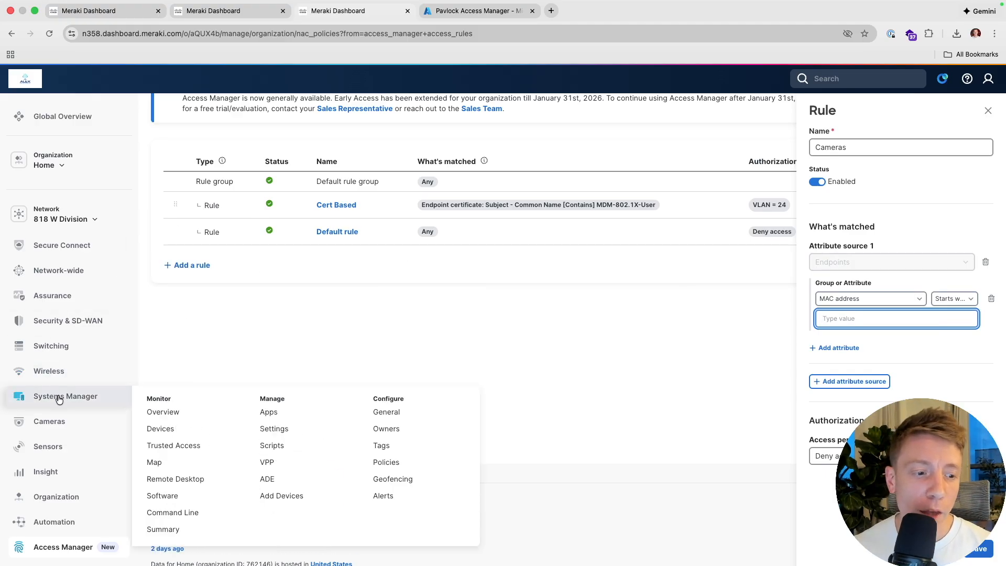
pyautogui.moveTo(56, 420)
pyautogui.keyDown('super'); pyautogui.click(162, 437); pyautogui.keyUp('super')
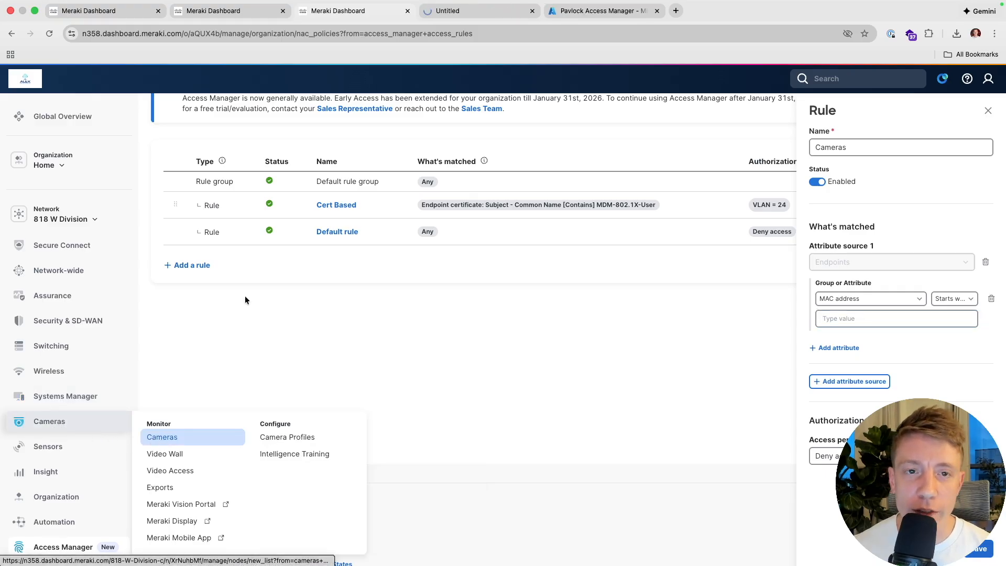
pyautogui.click(444, 12)
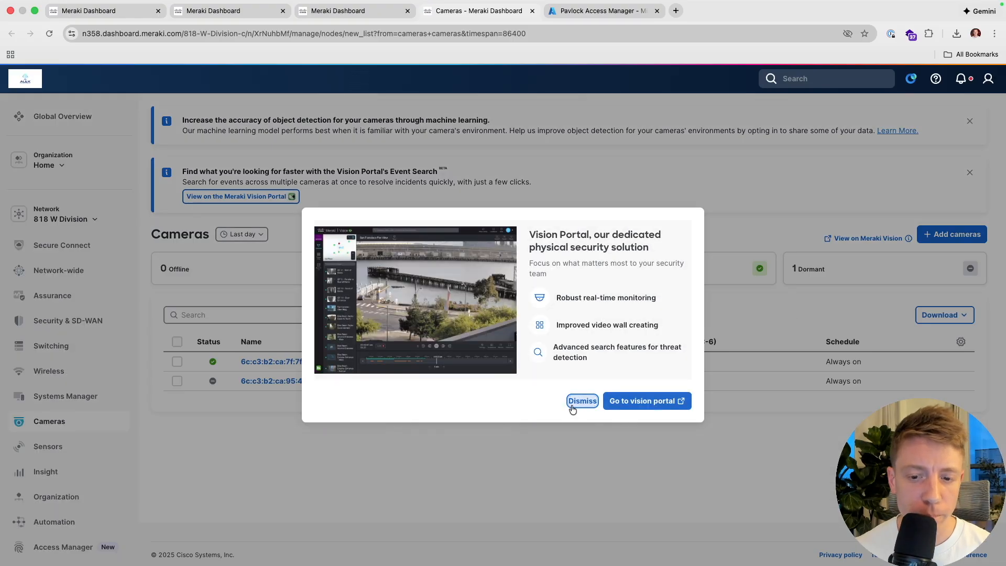
pyautogui.click(573, 409)
pyautogui.moveTo(391, 381); pyautogui.dragTo(425, 384)
pyautogui.press('super+c')
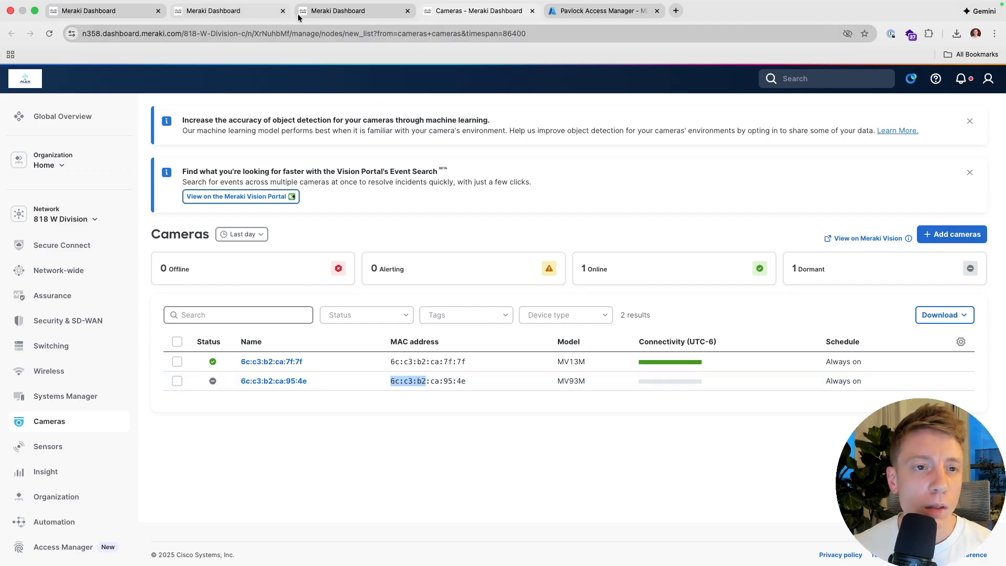
pyautogui.click(330, 11)
pyautogui.click(886, 318)
pyautogui.press('super+v')
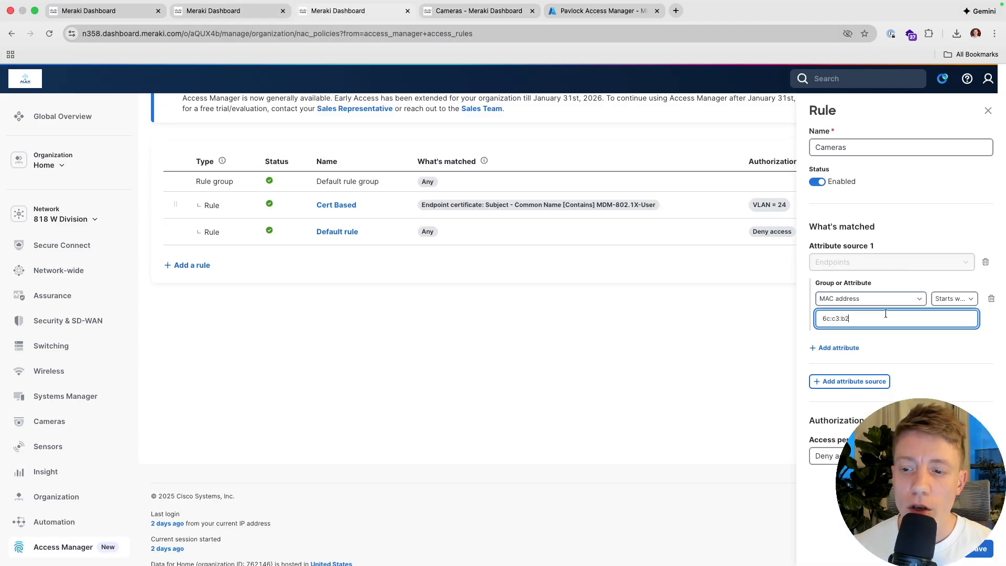
# Set the Cameras rule's access permission to the restricted option with VLAN 23 and save the rule
pyautogui.click(825, 456)
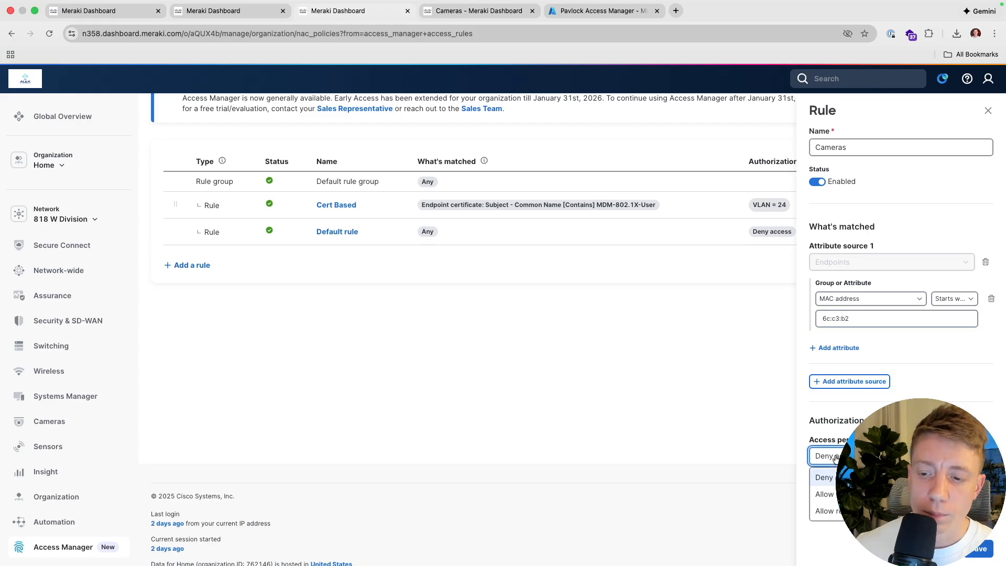
pyautogui.click(835, 494)
pyautogui.click(836, 459)
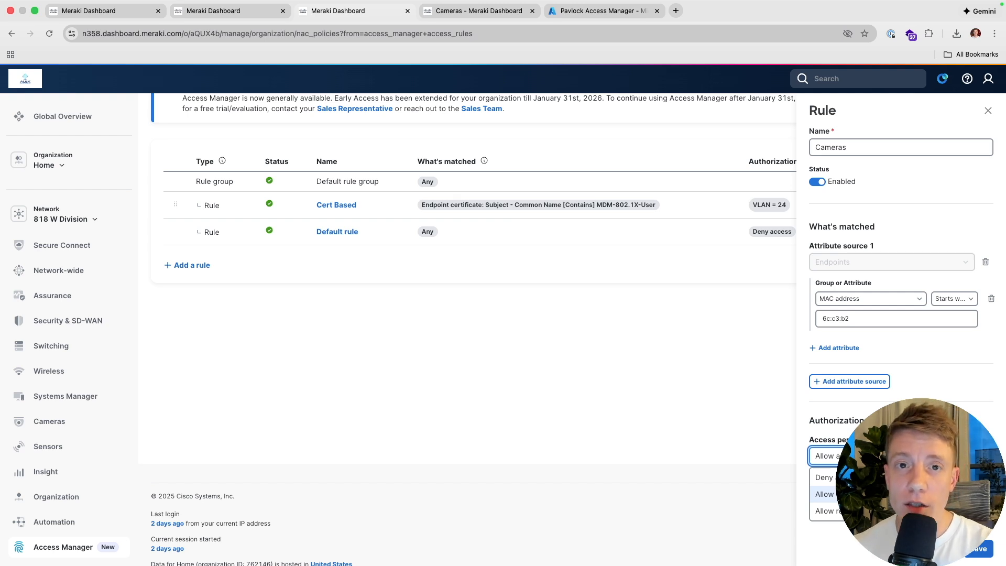
pyautogui.click(826, 511)
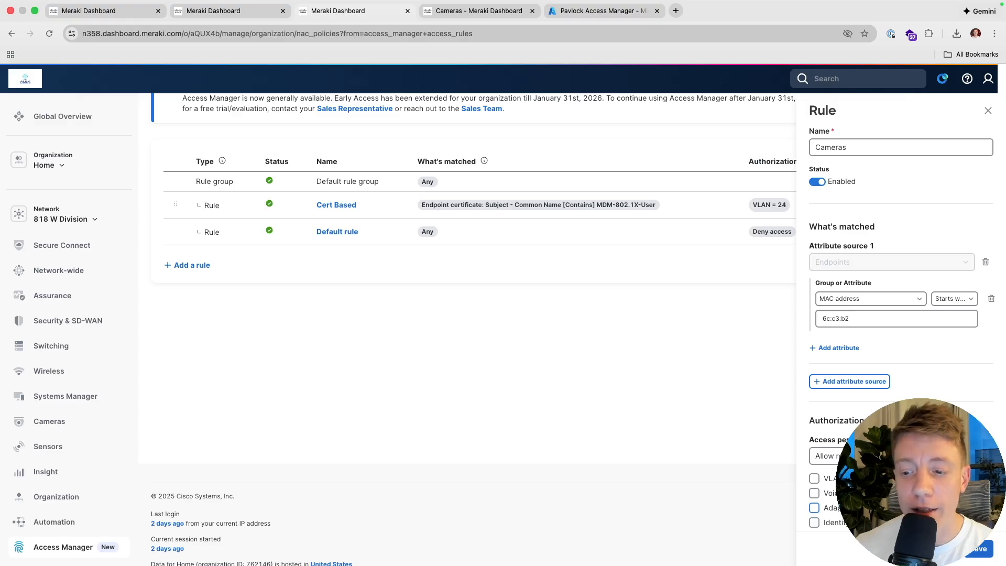
pyautogui.click(814, 478)
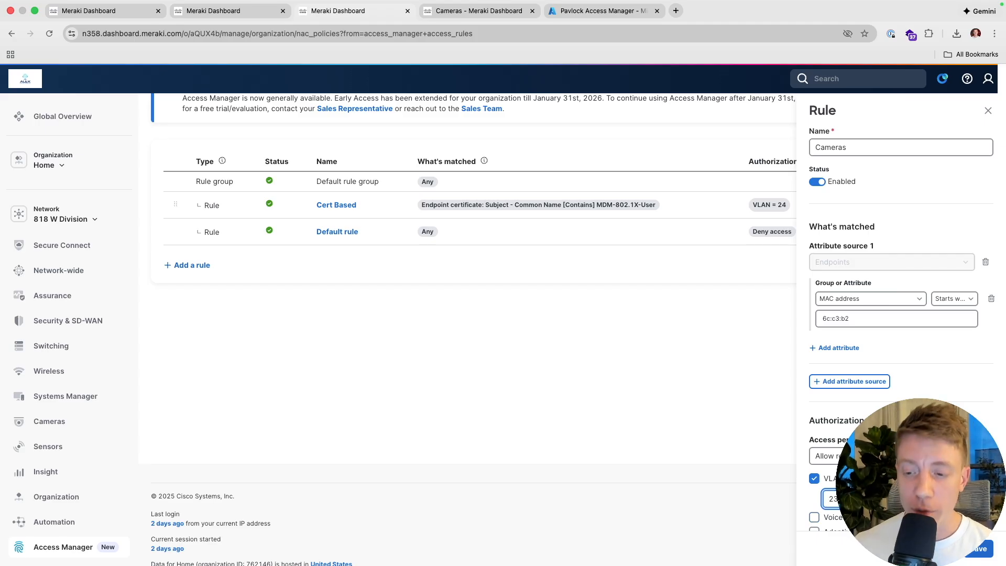
pyautogui.write('23')
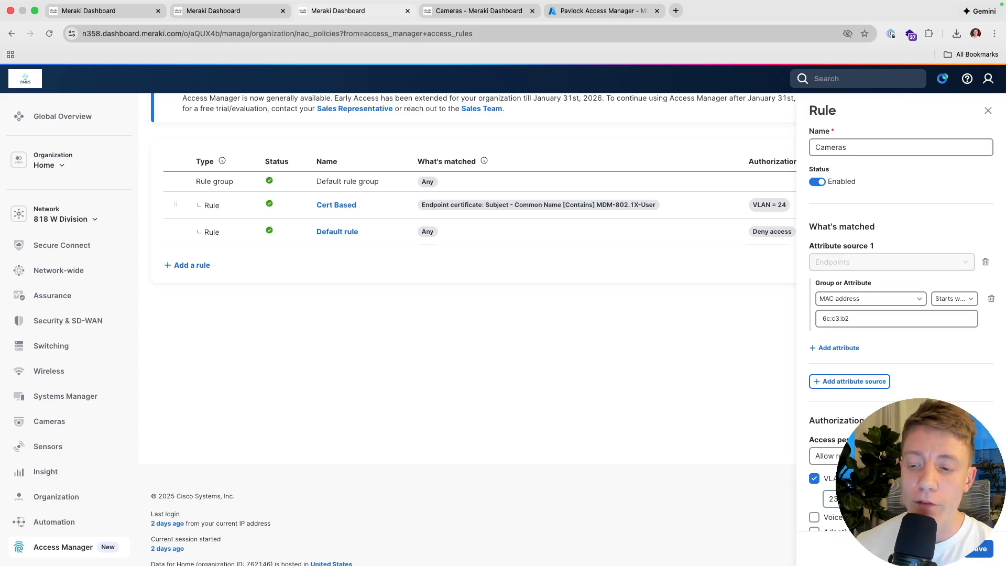
pyautogui.click(979, 549)
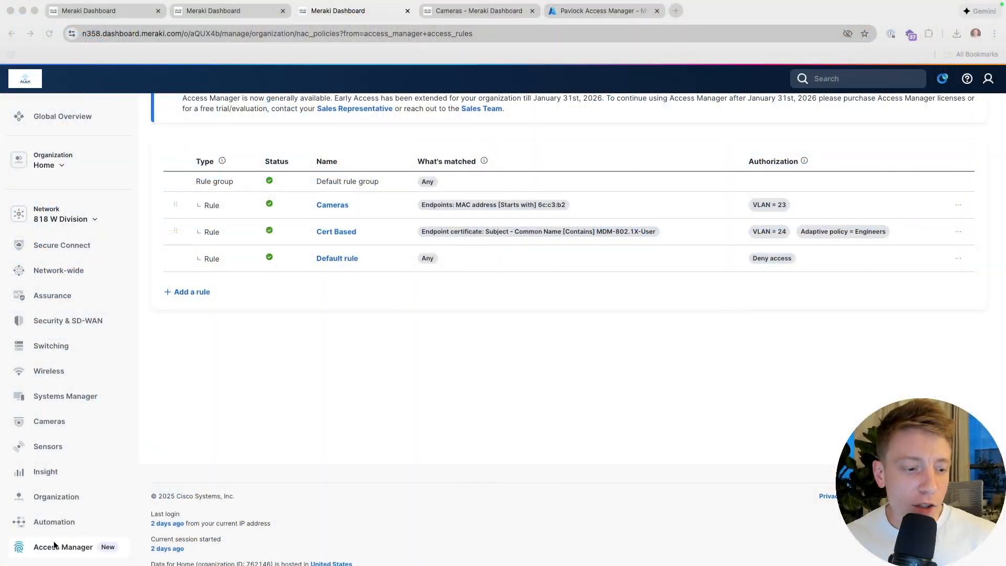
# Open the Access Manager session log
pyautogui.moveTo(55, 546)
pyautogui.click(158, 518)
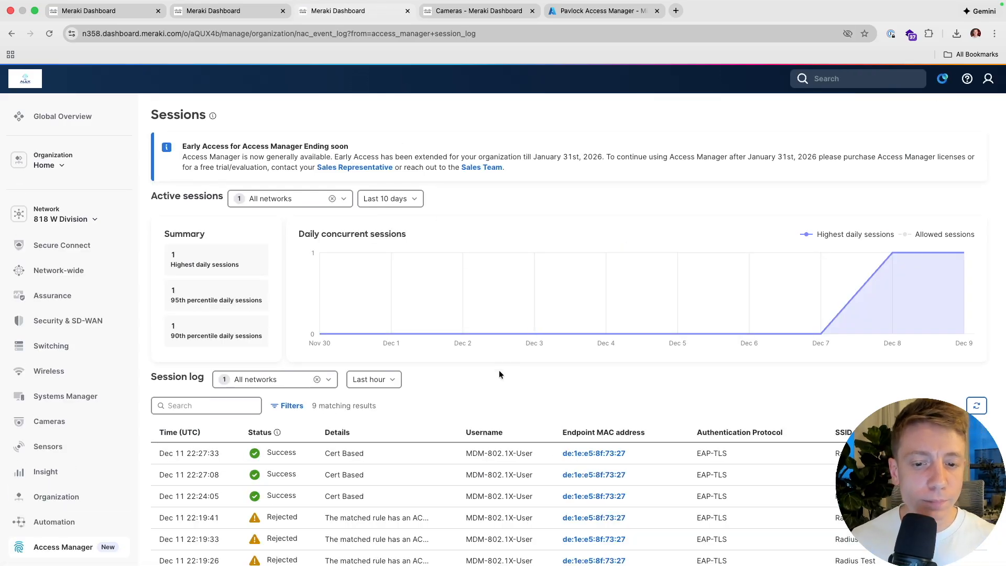
pyautogui.click(180, 27)
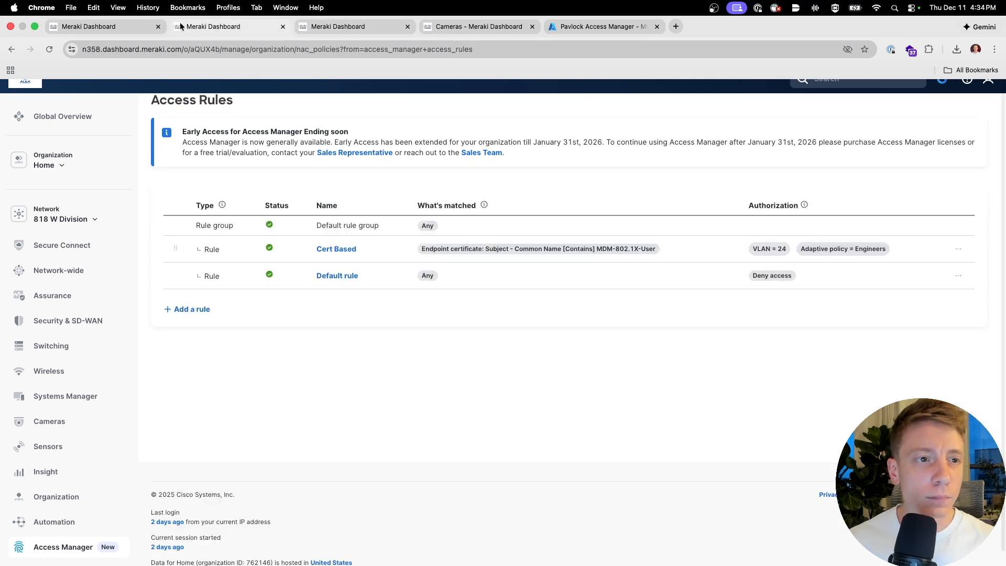
pyautogui.moveTo(46, 425)
pyautogui.moveTo(60, 375)
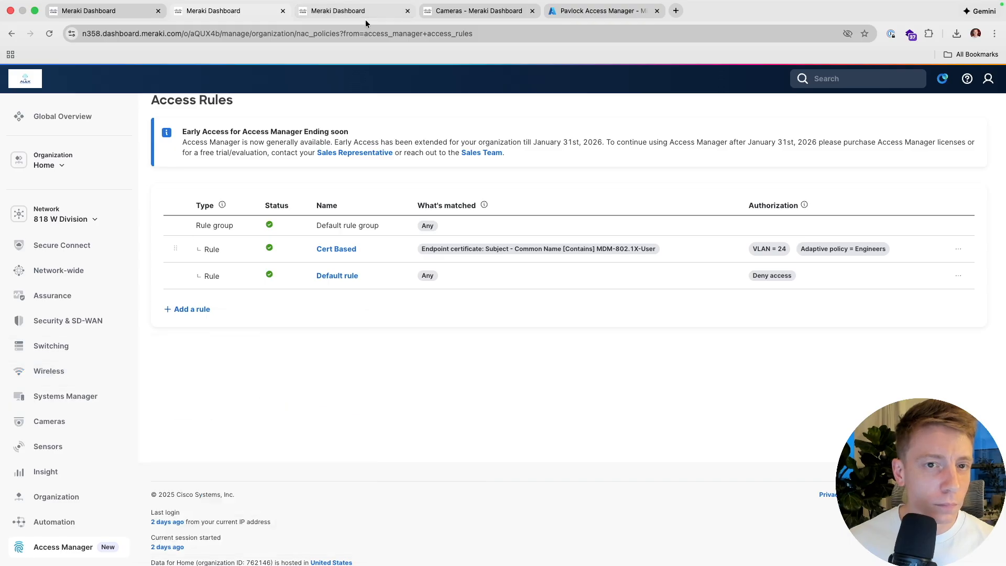
# Open the Lab Top switch summary and check the connection status of port 7
pyautogui.click(474, 11)
pyautogui.moveTo(51, 346)
pyautogui.click(162, 365)
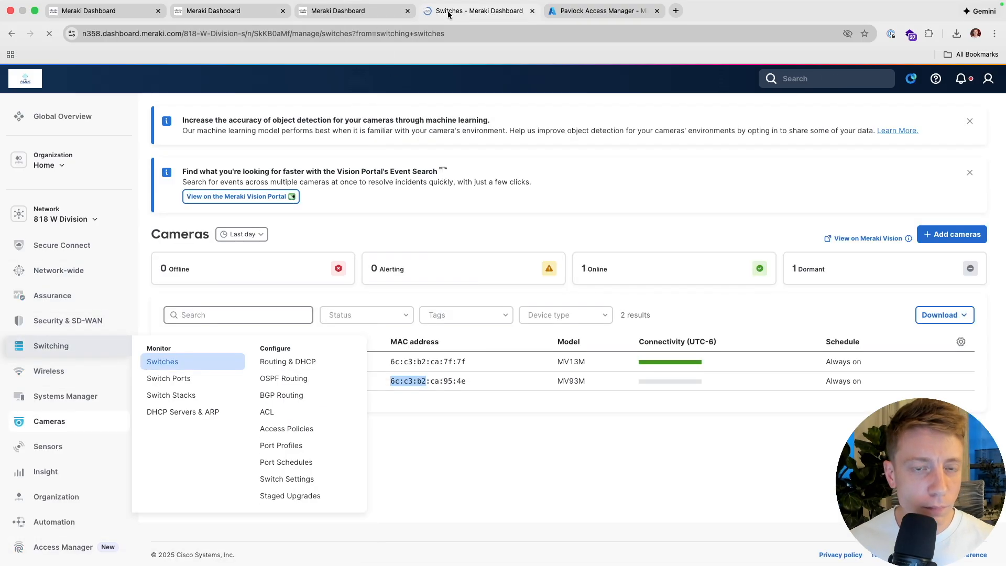
pyautogui.click(257, 272)
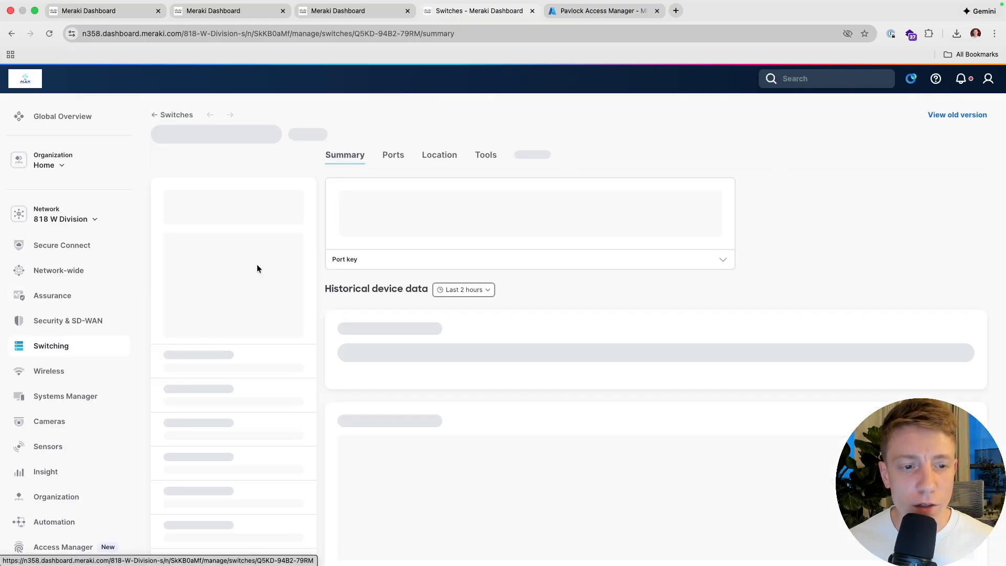
pyautogui.moveTo(457, 225)
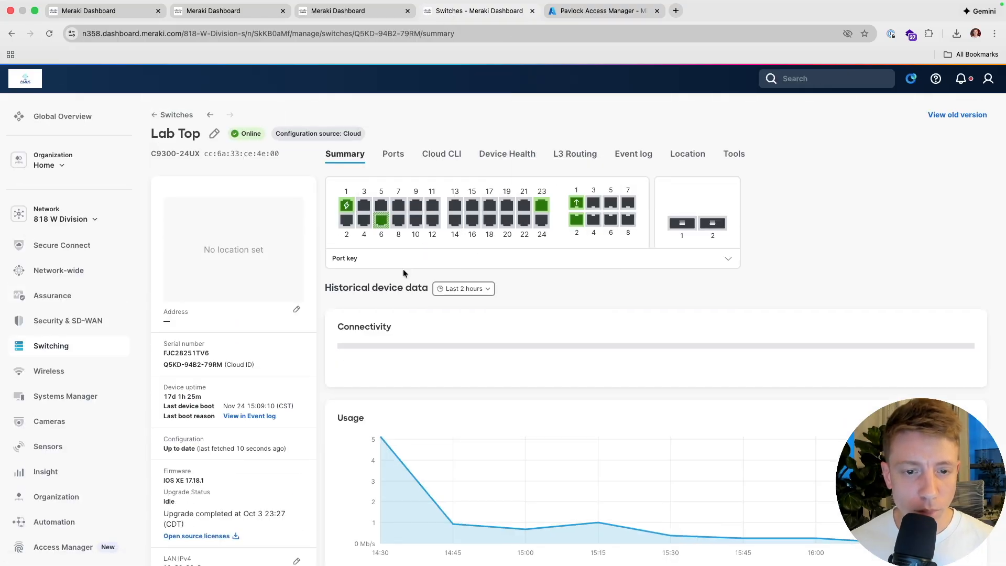
pyautogui.moveTo(395, 208)
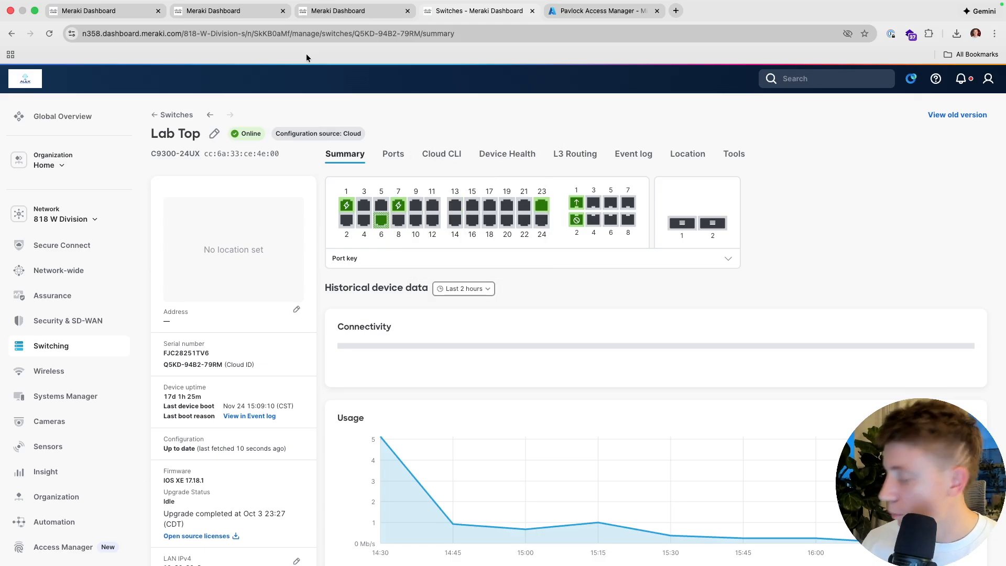
# Close the outdated session log tab and refresh the current Access Manager session log
pyautogui.click(124, 11)
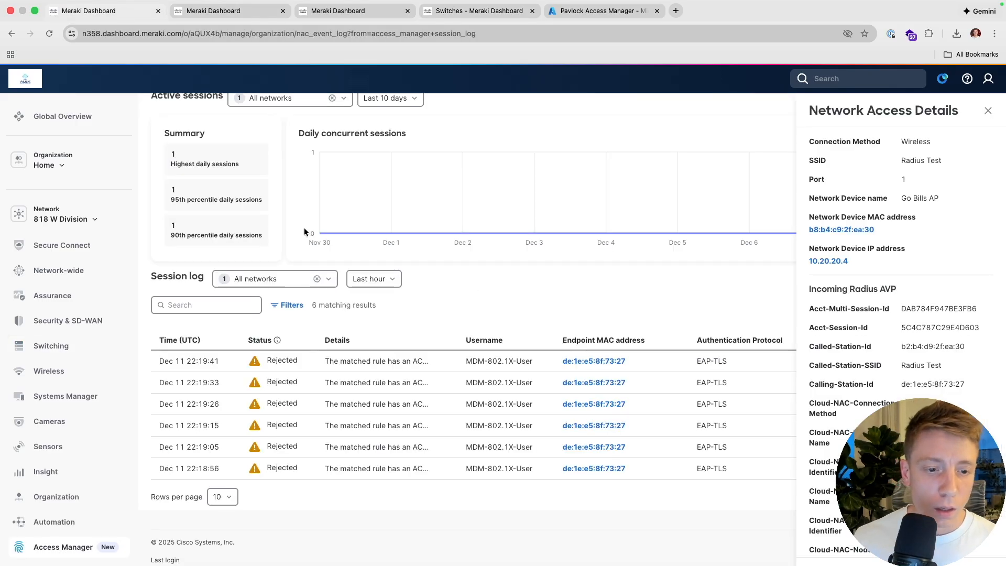
pyautogui.click(158, 11)
pyautogui.click(201, 10)
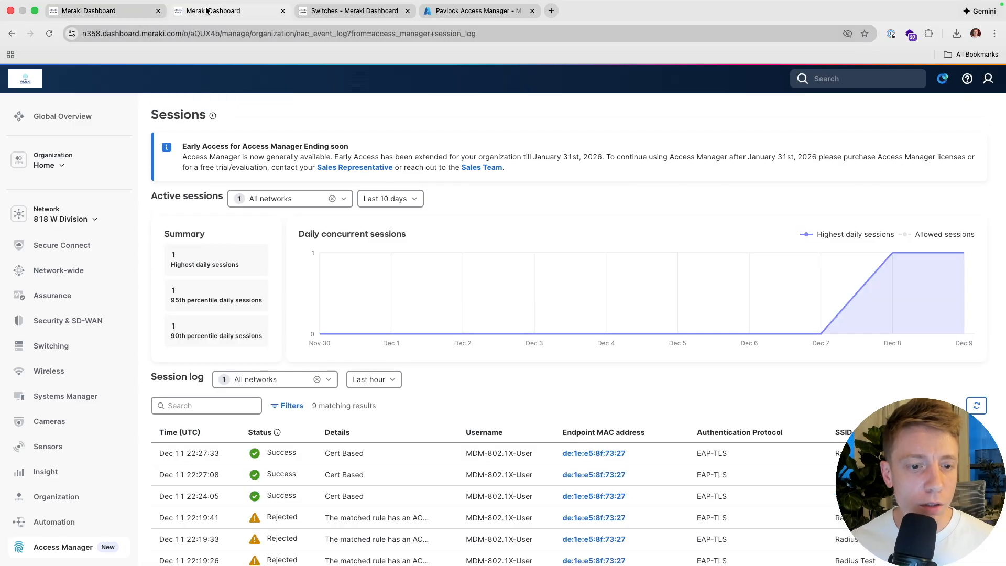
pyautogui.click(977, 411)
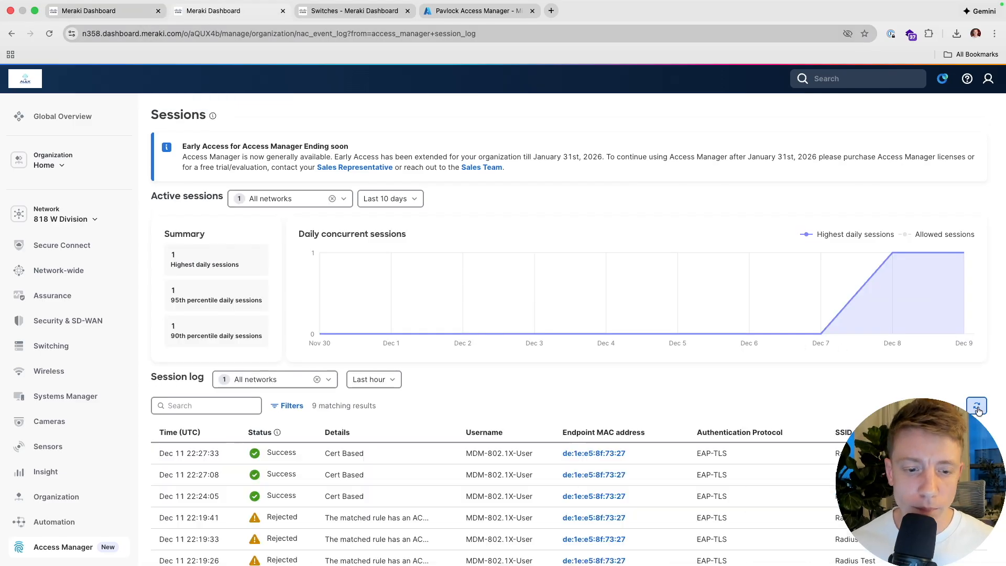
# Open the details of port 7 on Lab Top and refresh the session log to check the camera's MAB authentication status
pyautogui.click(367, 11)
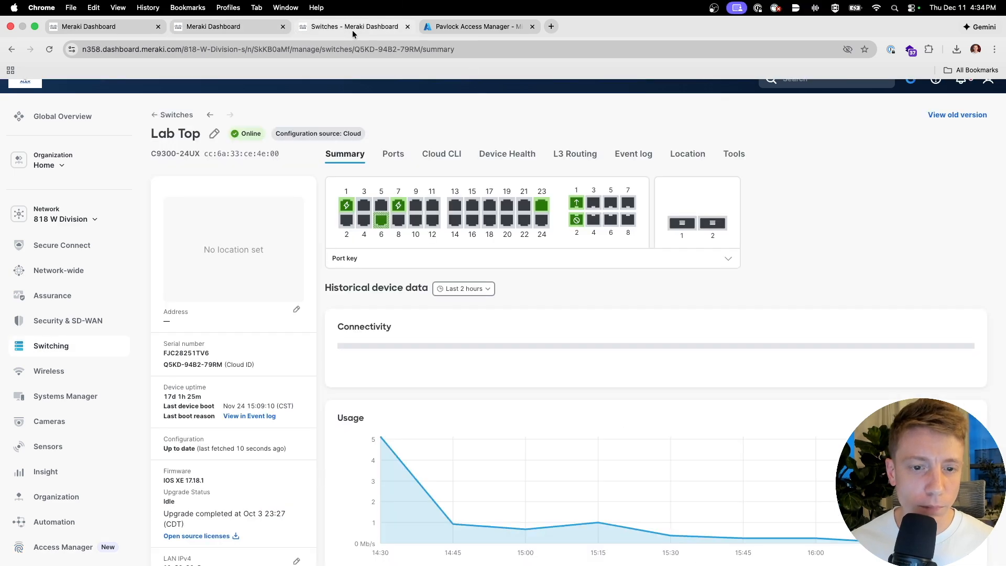
pyautogui.click(401, 205)
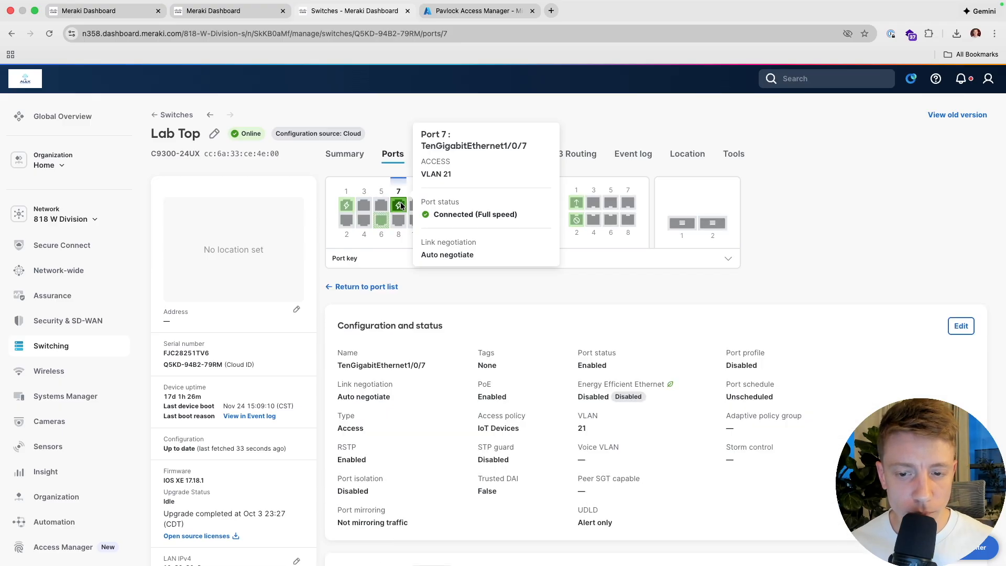
pyautogui.click(186, 16)
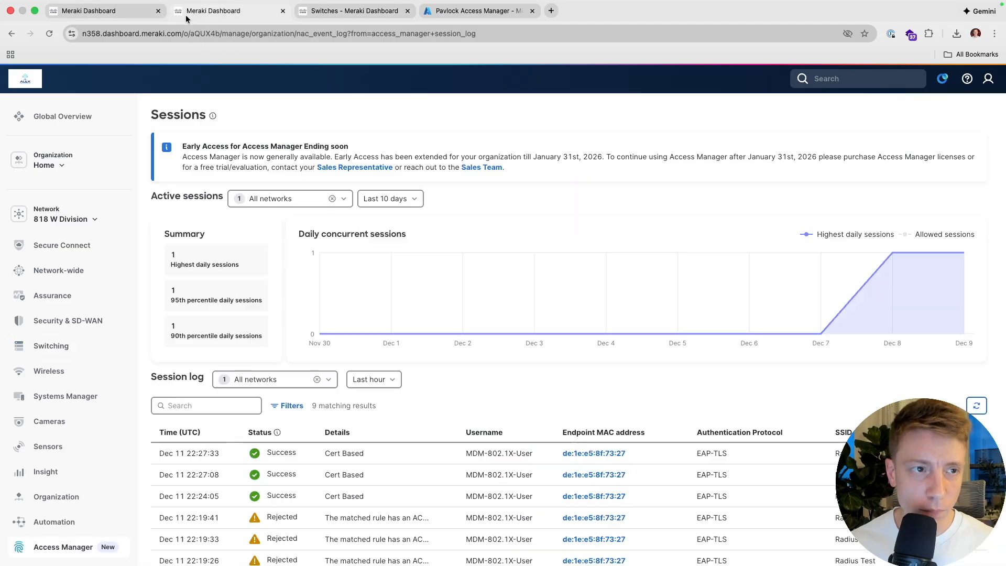
pyautogui.click(976, 407)
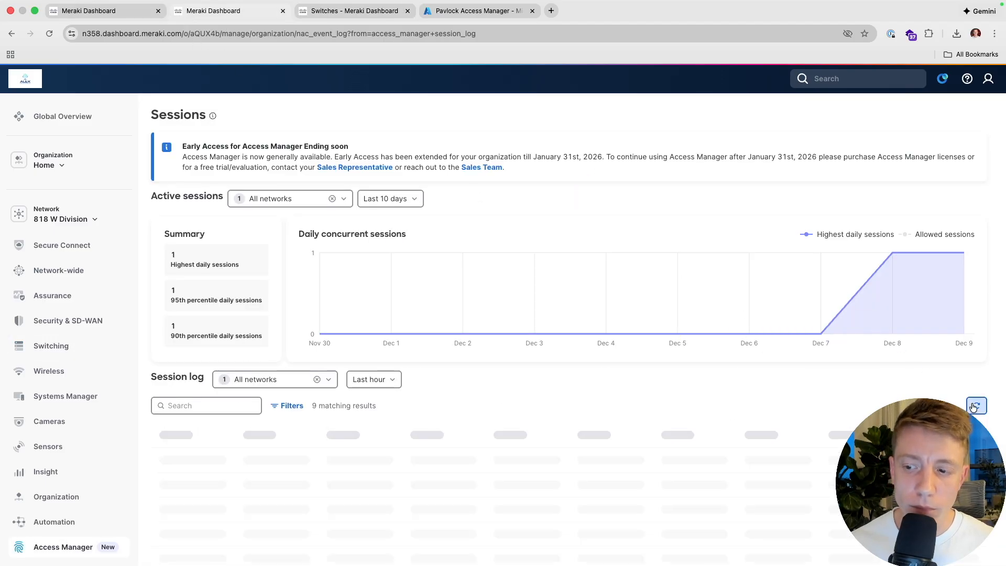
pyautogui.click(975, 407)
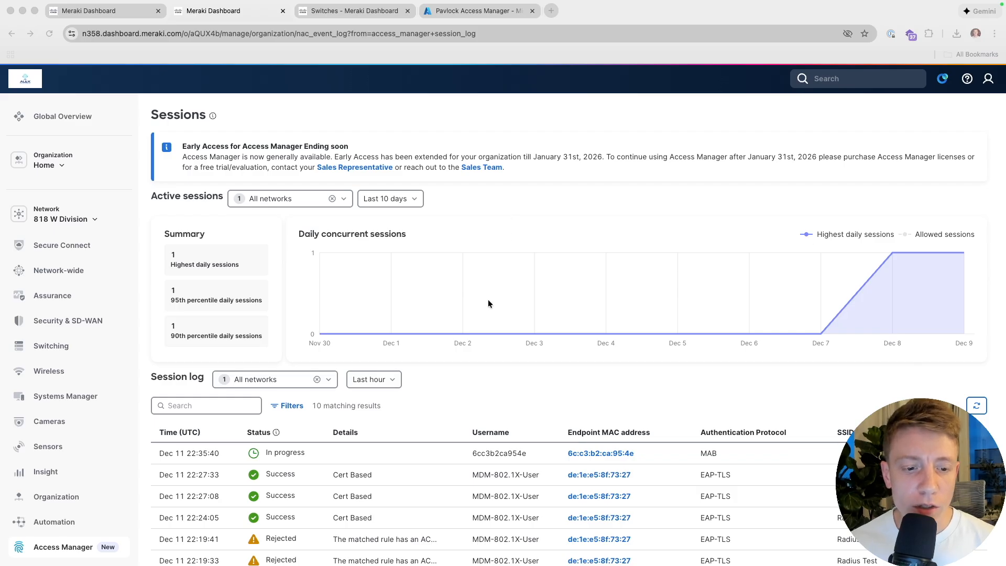
pyautogui.click(977, 407)
pyautogui.click(977, 407)
pyautogui.click(977, 407)
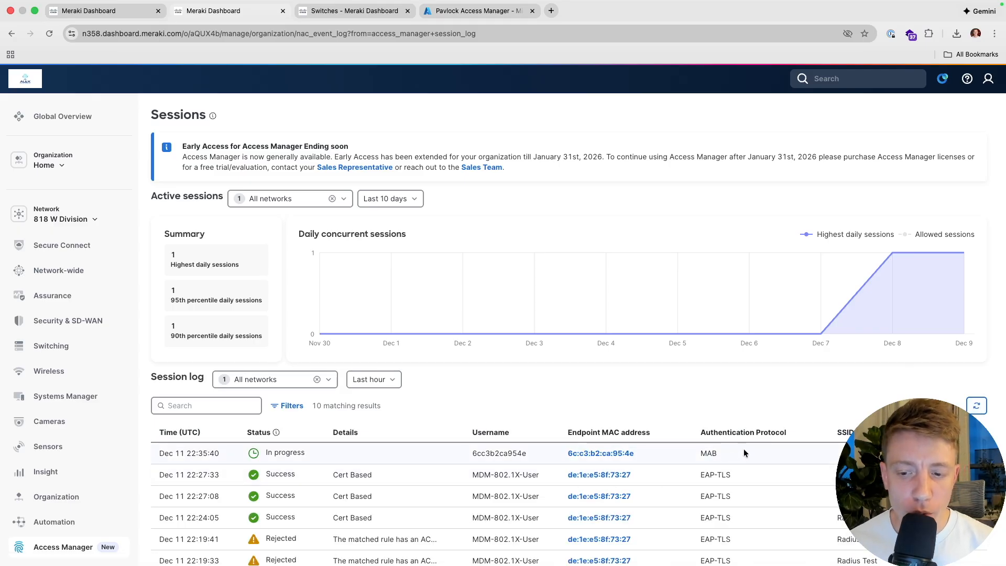
pyautogui.click(976, 405)
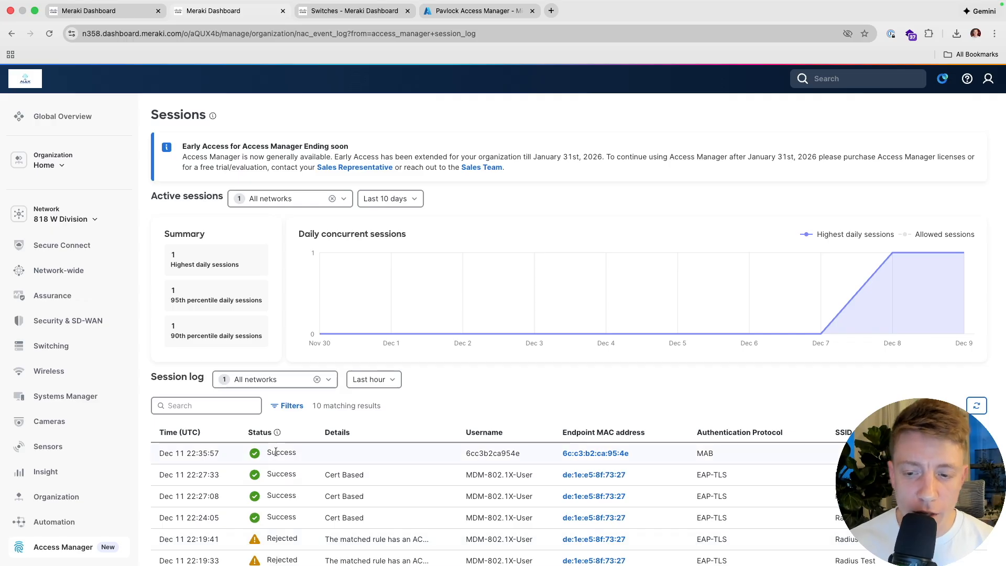
# Compare the Cameras access rule with the VLAN and IP address of the client connected to Lab Top port 7
pyautogui.click(123, 11)
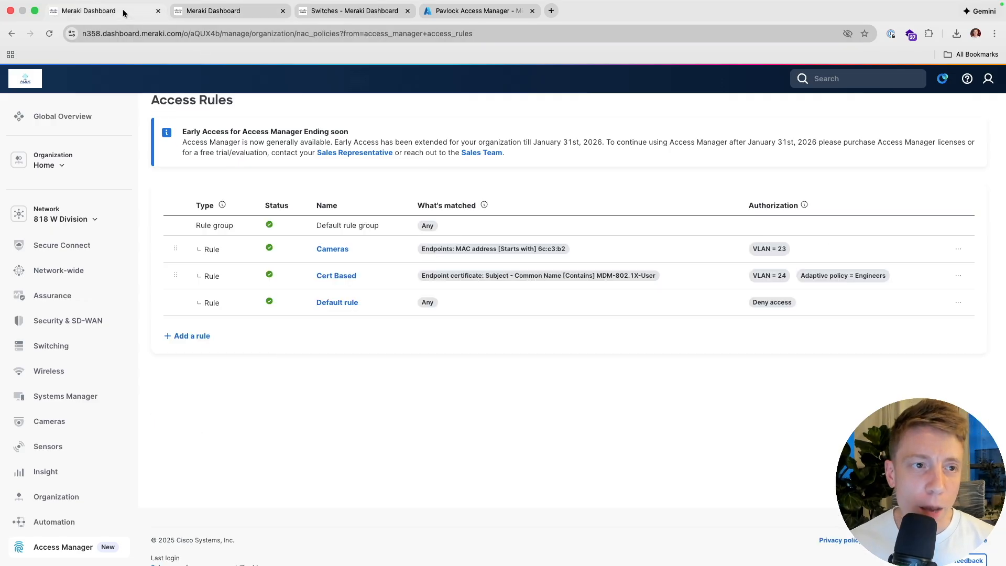
pyautogui.click(324, 14)
pyautogui.moveTo(399, 206)
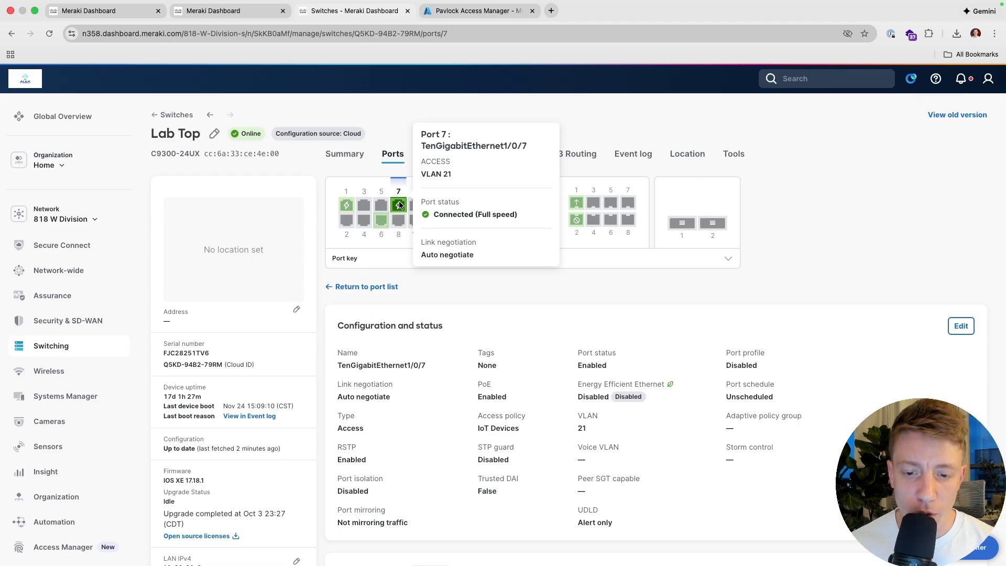
pyautogui.click(399, 206)
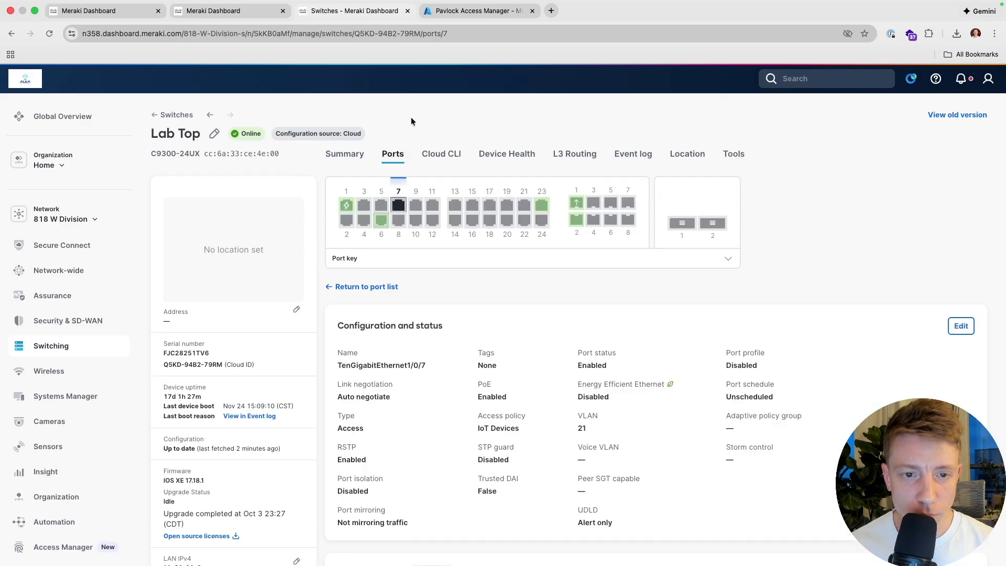
pyautogui.moveTo(397, 208)
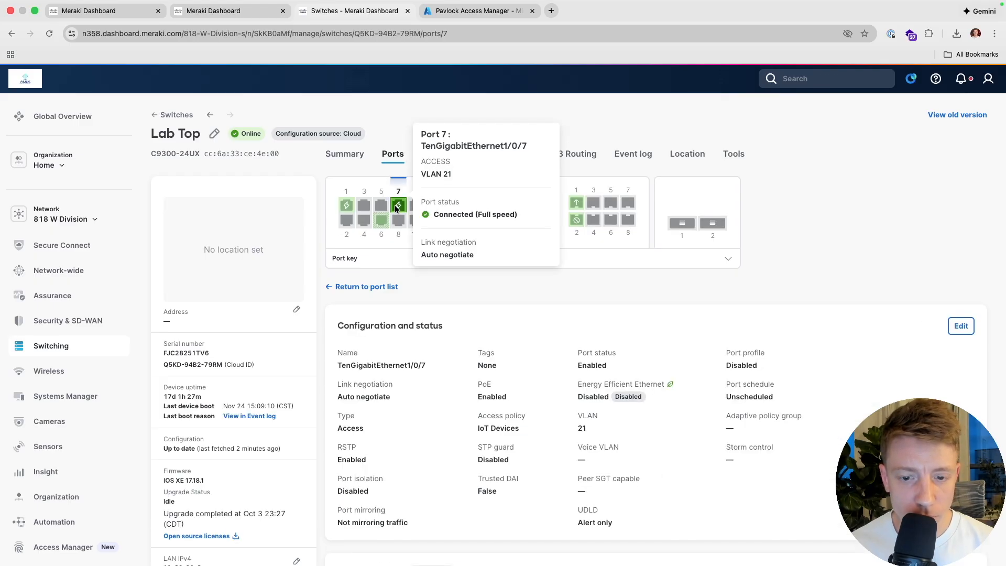
pyautogui.scroll(-8, 467, 372)
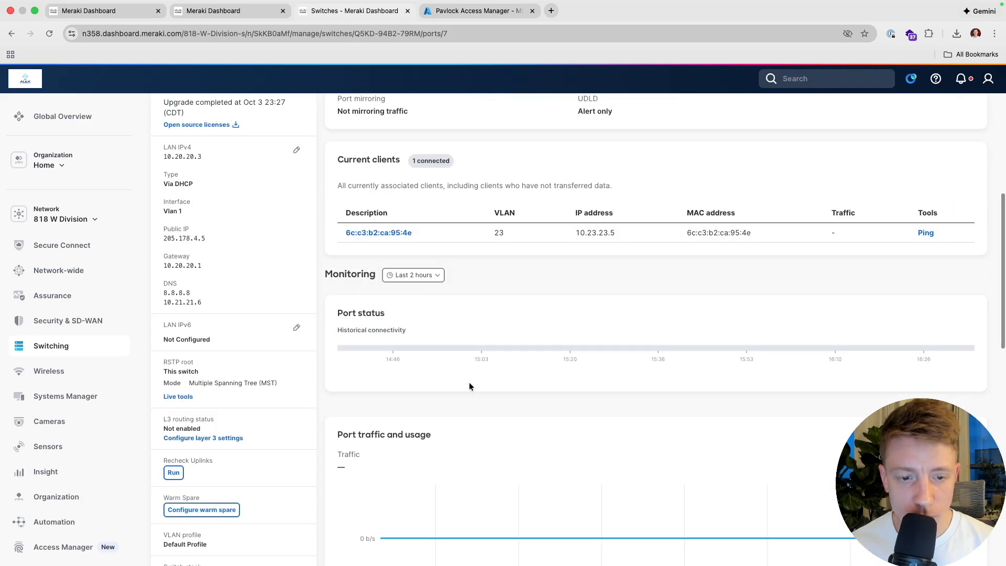